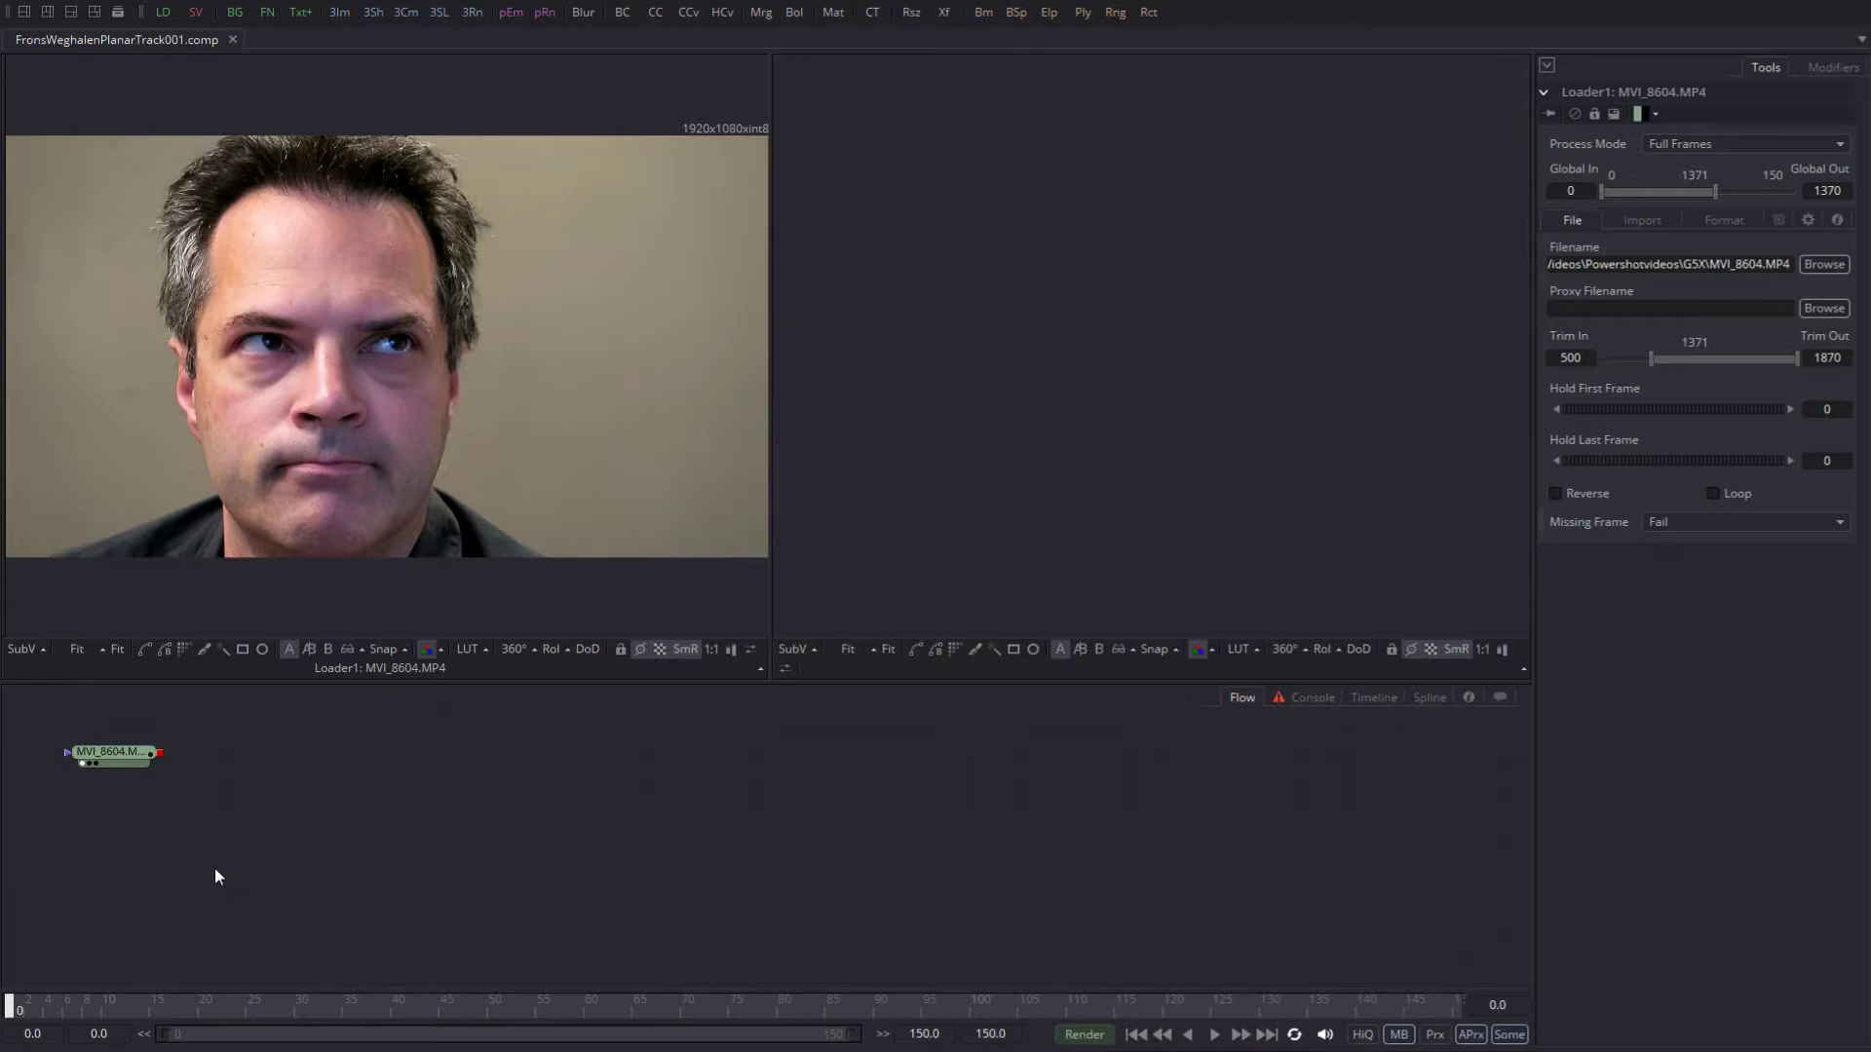
Step: Play through the face clip, then stop and park the comp on frame 15
left_click(217, 877)
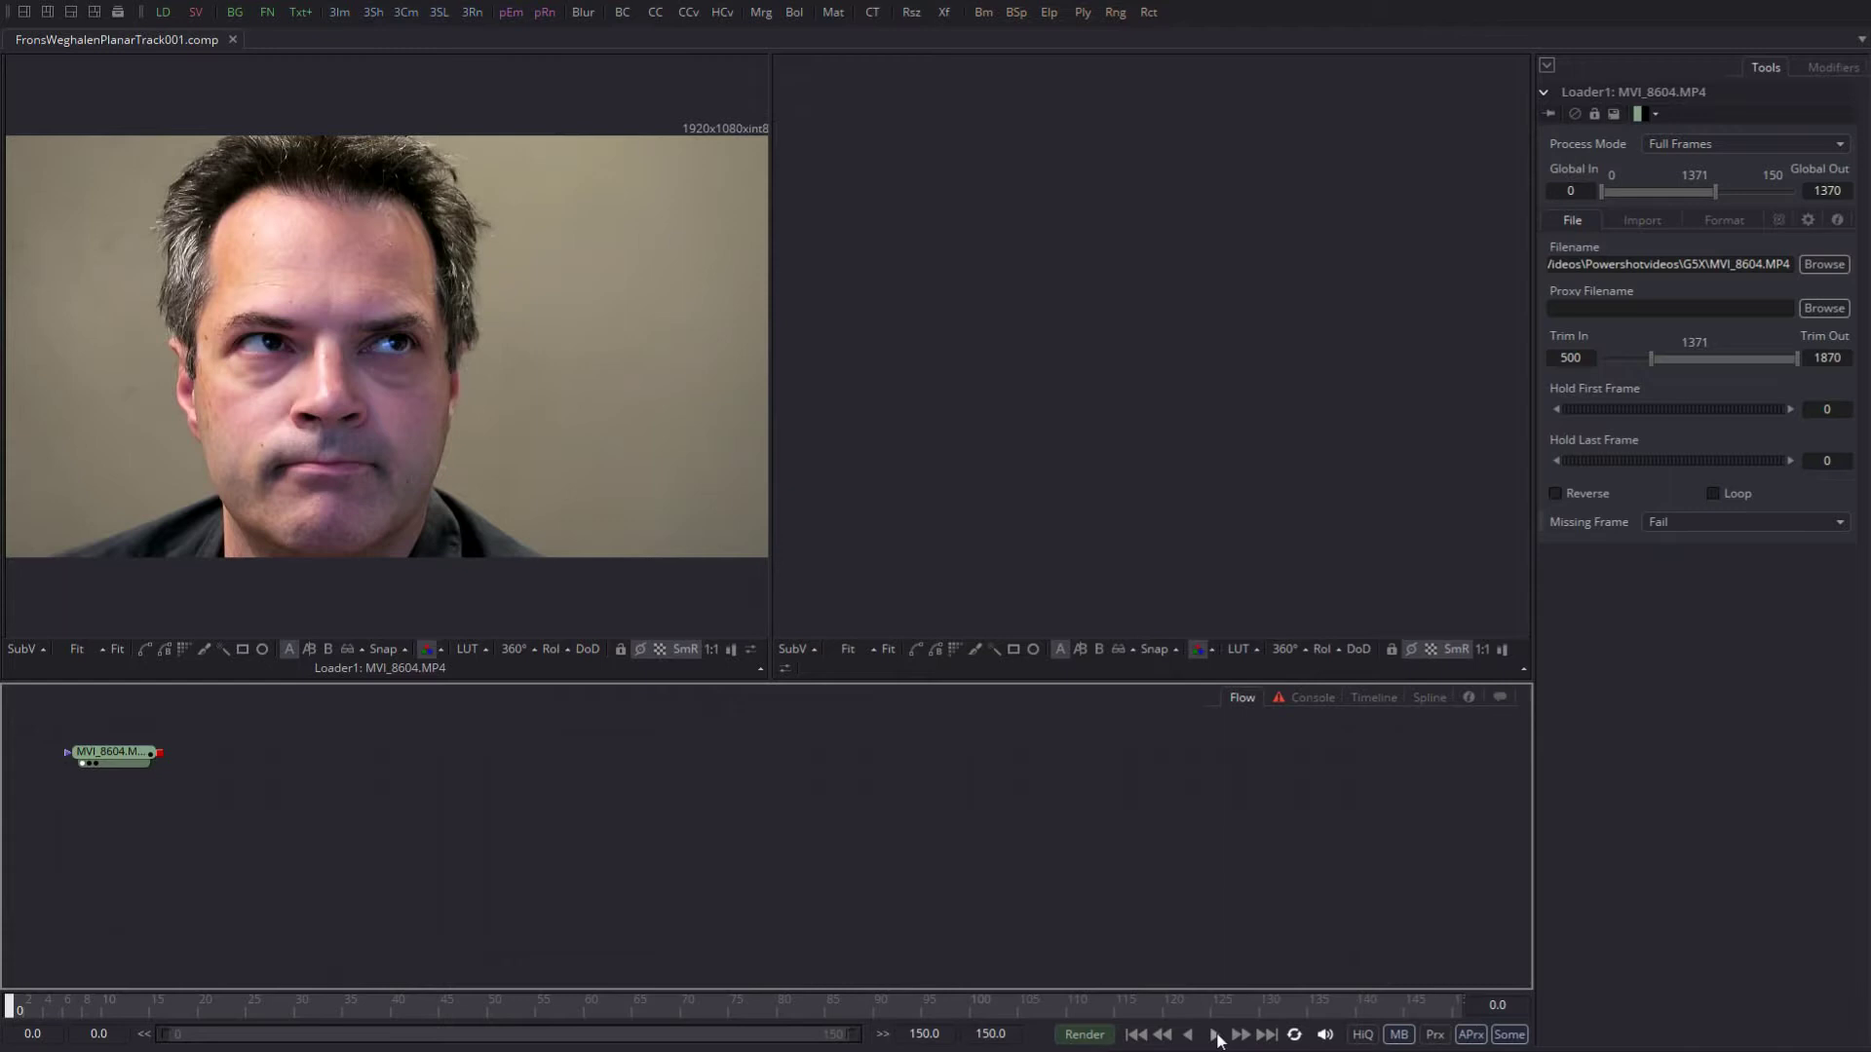
left_click(1215, 1035)
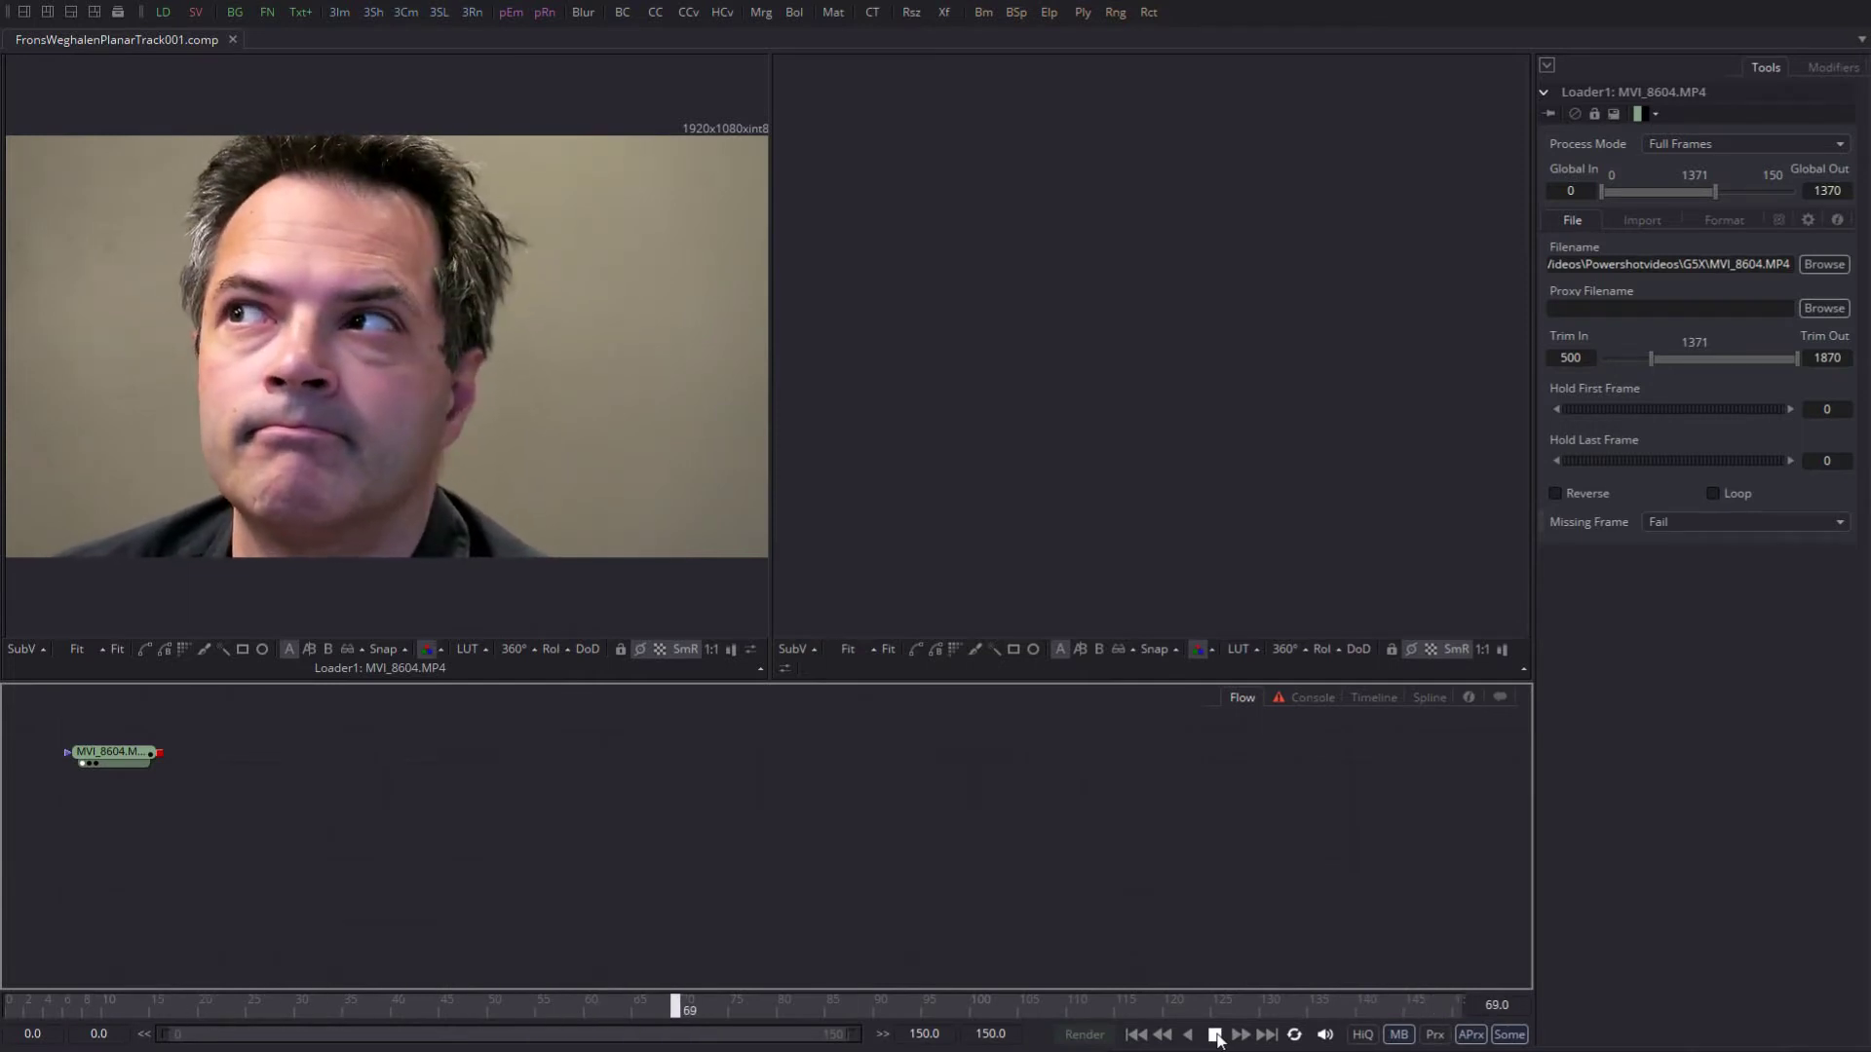
left_click(1215, 1035)
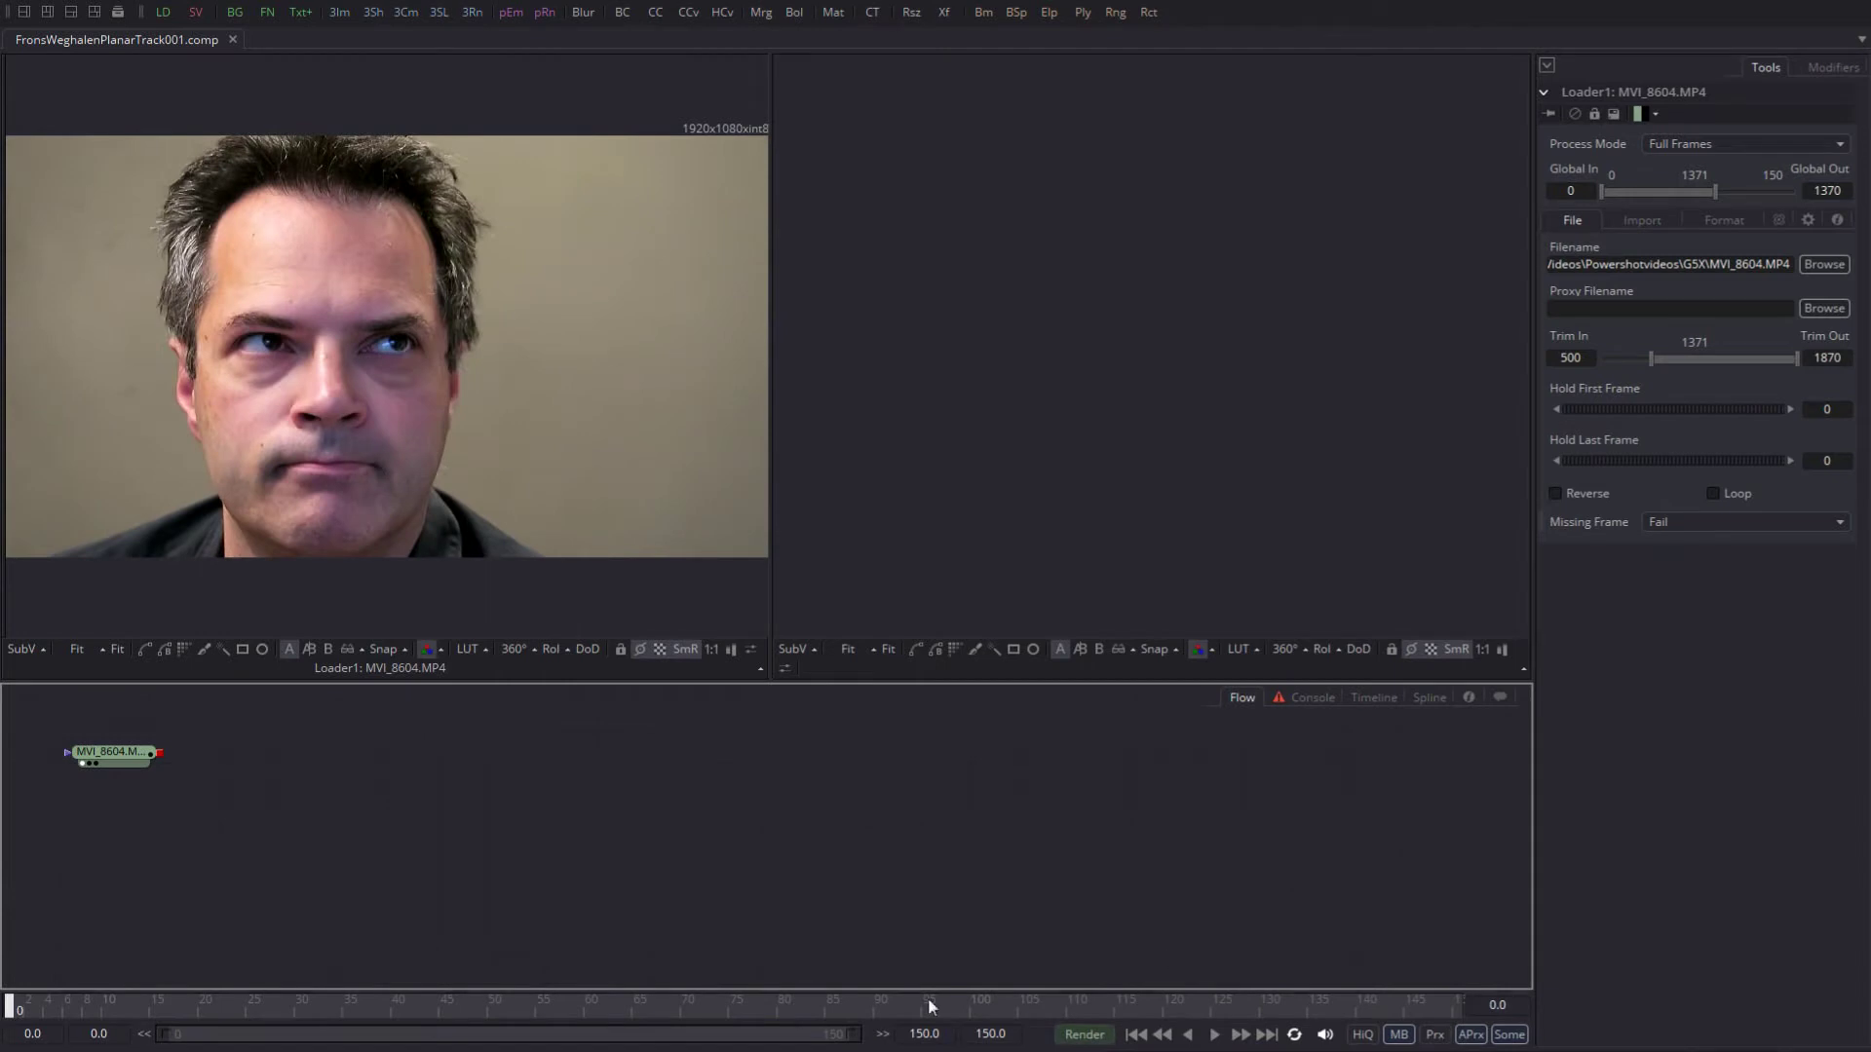
left_click(156, 1004)
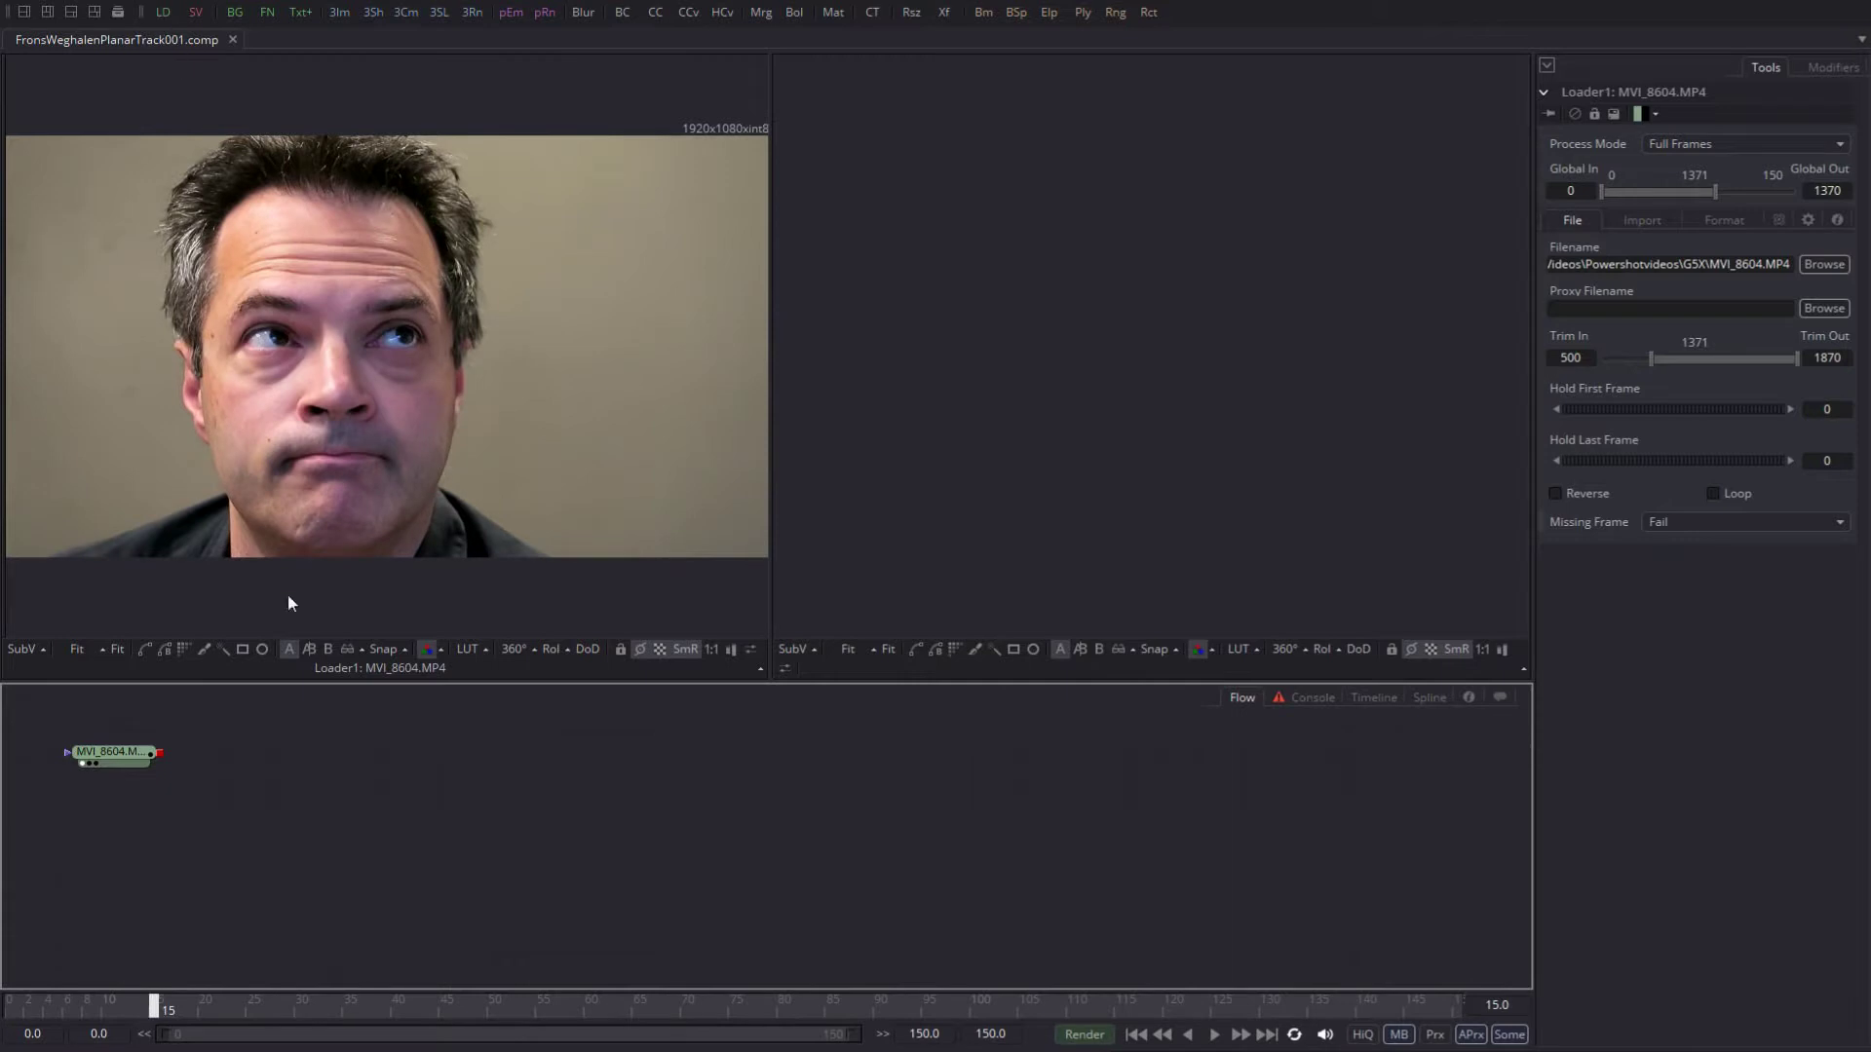
Step: Add a Planar Tracker fed by the MVI_8604 loader and show it in the right viewer
left_click(119, 20)
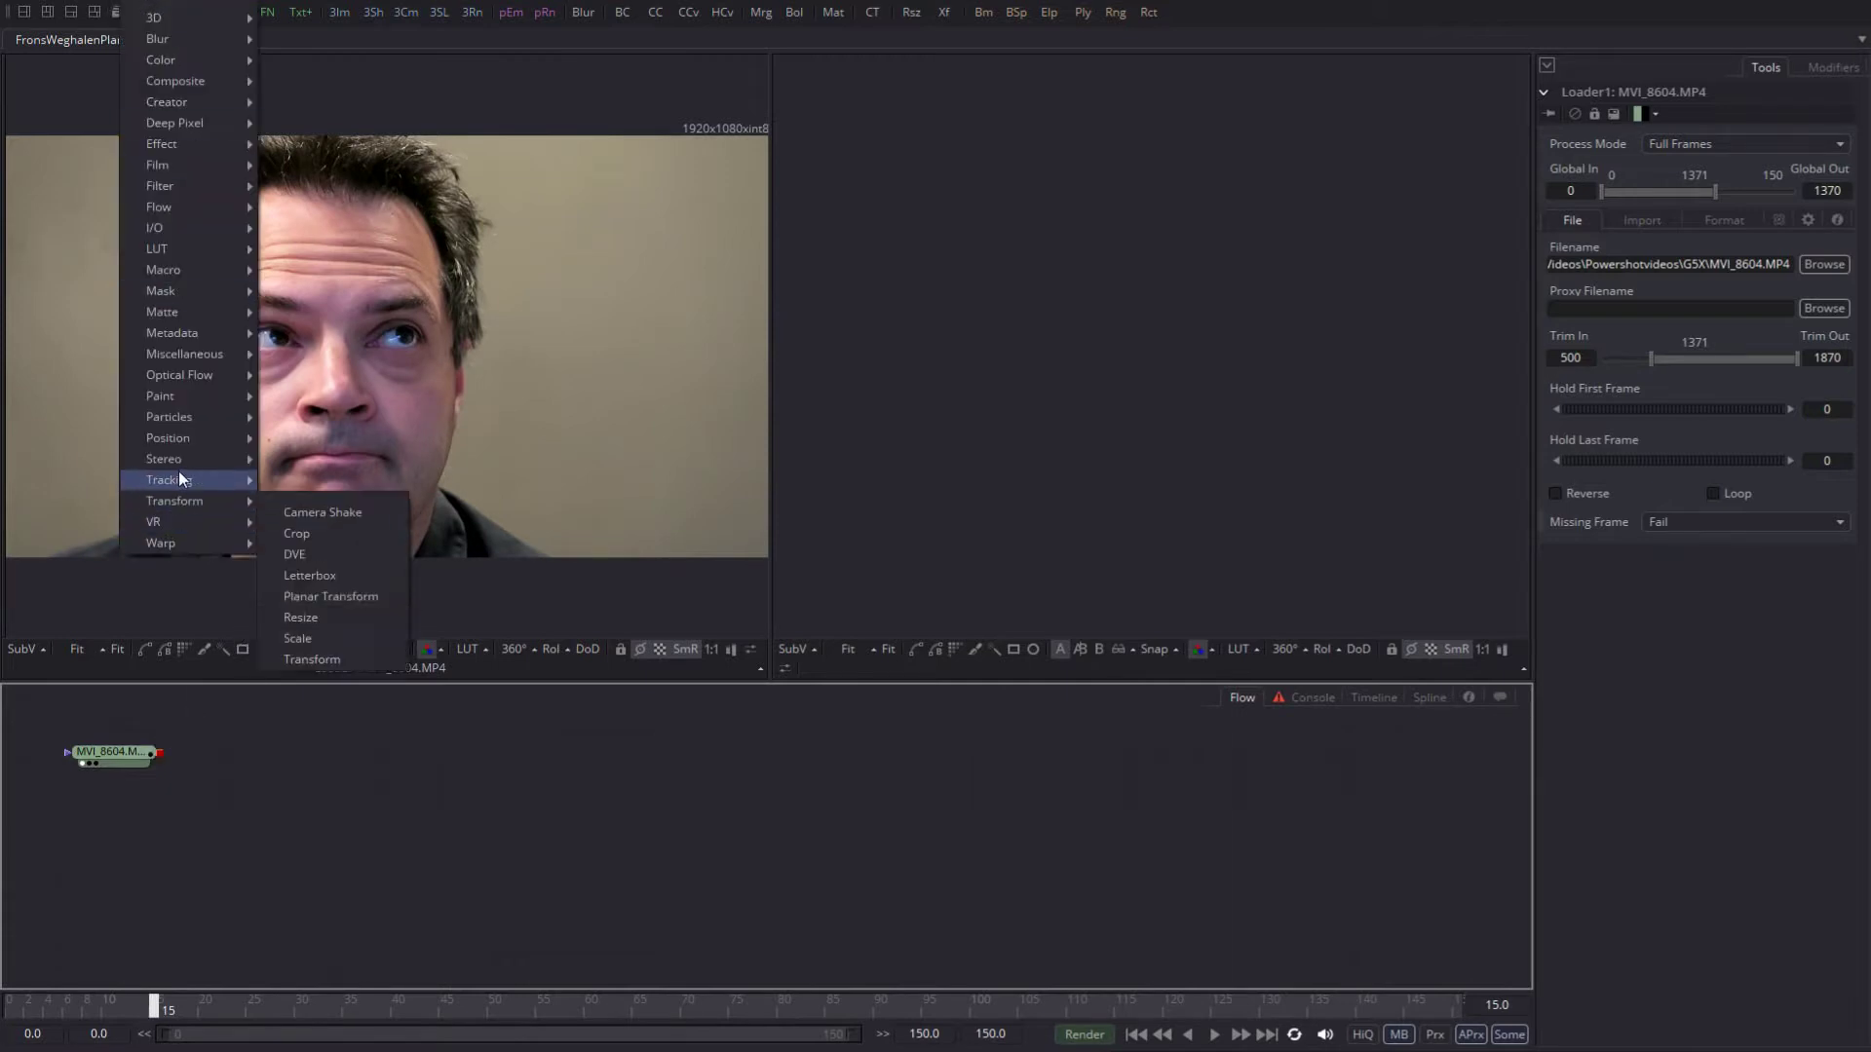
mouse_move(179, 477)
left_click(295, 507)
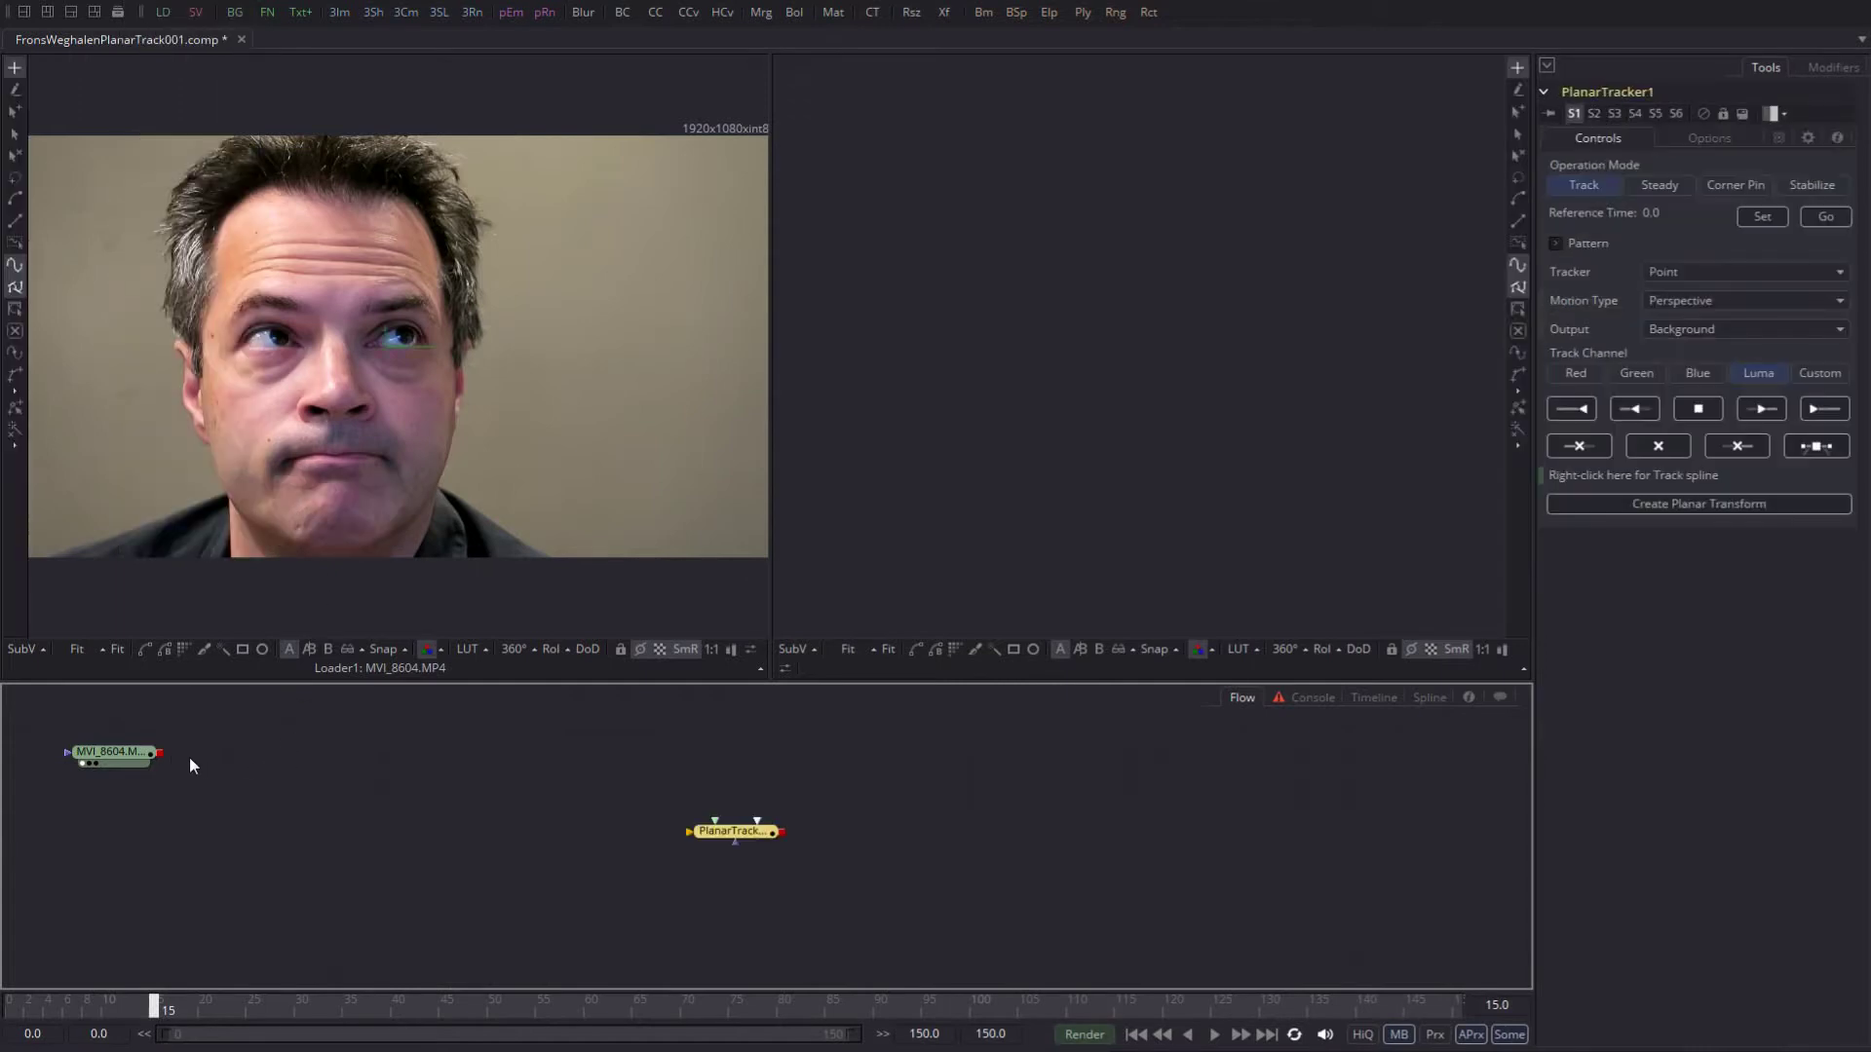
left_click_drag(159, 754, 301, 763)
key("2")
Step: Set the viewer toolbar to Icons and Text Labels
right_click(1515, 487)
mouse_move(1583, 515)
left_click(1696, 538)
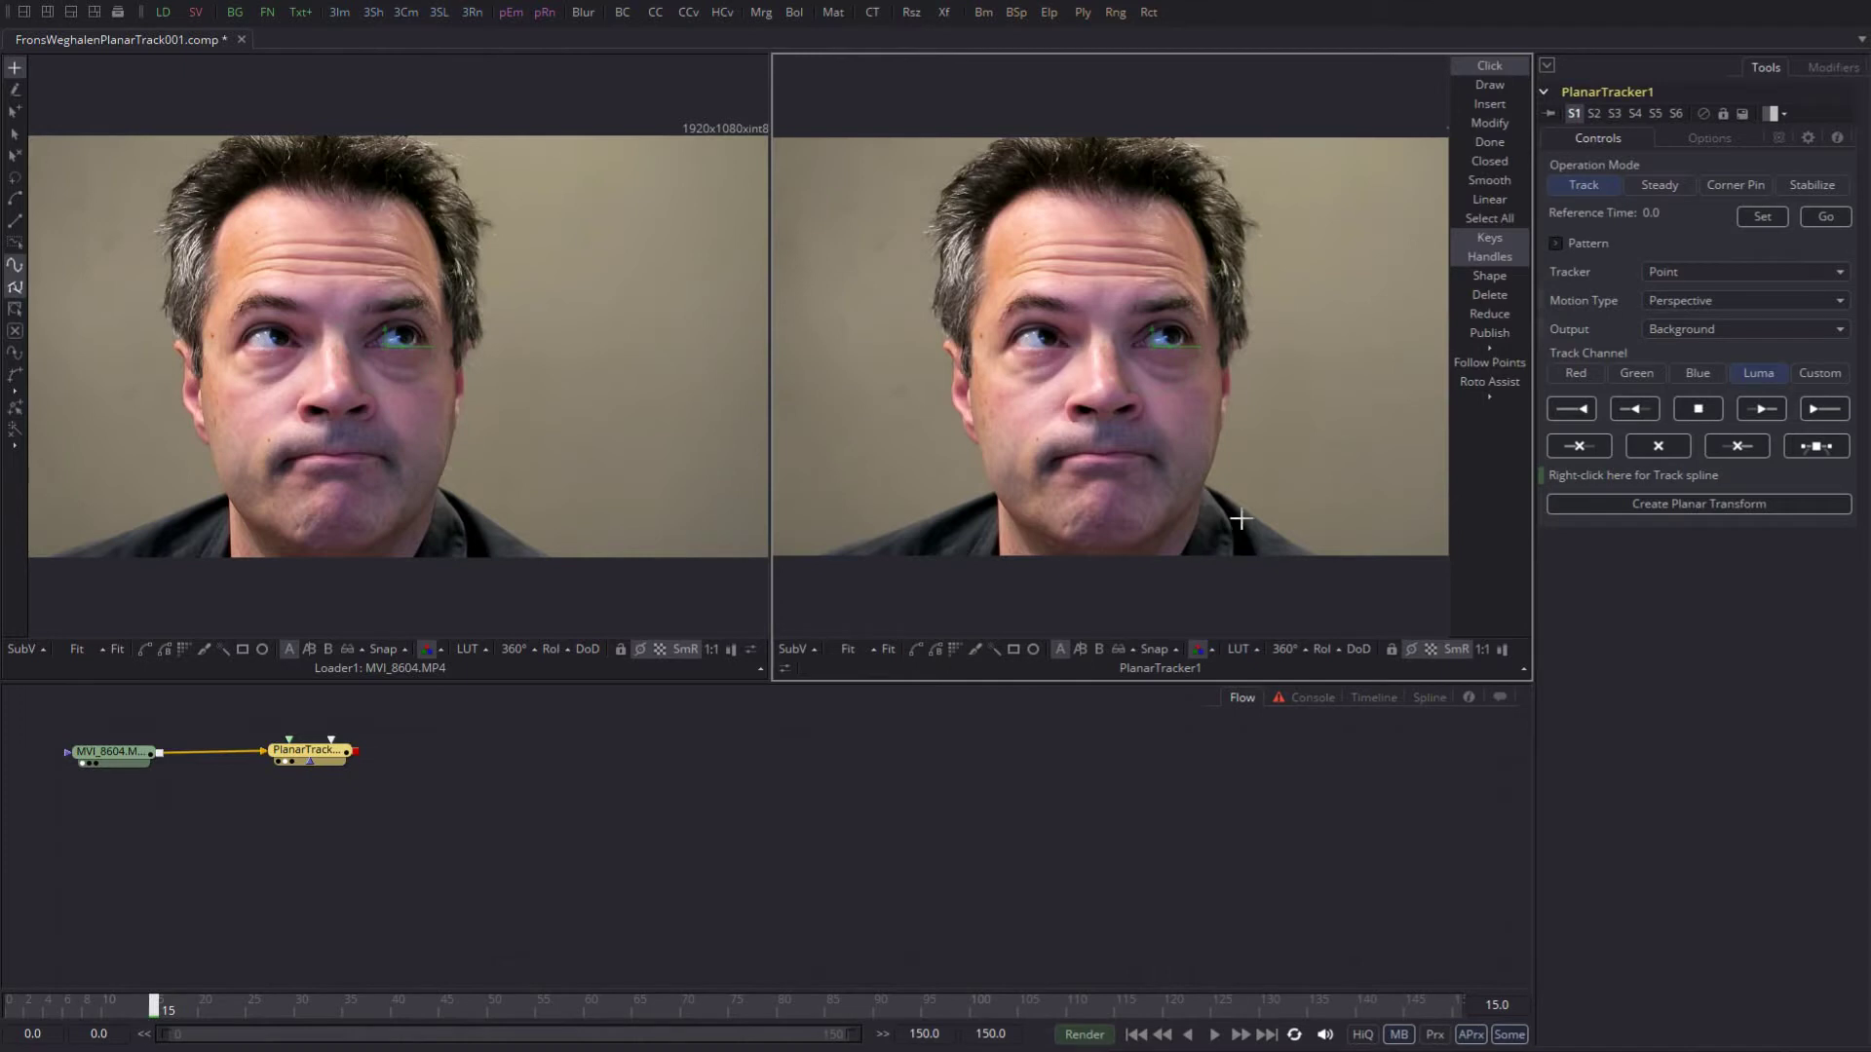
scroll(1010, 300, "up", 3)
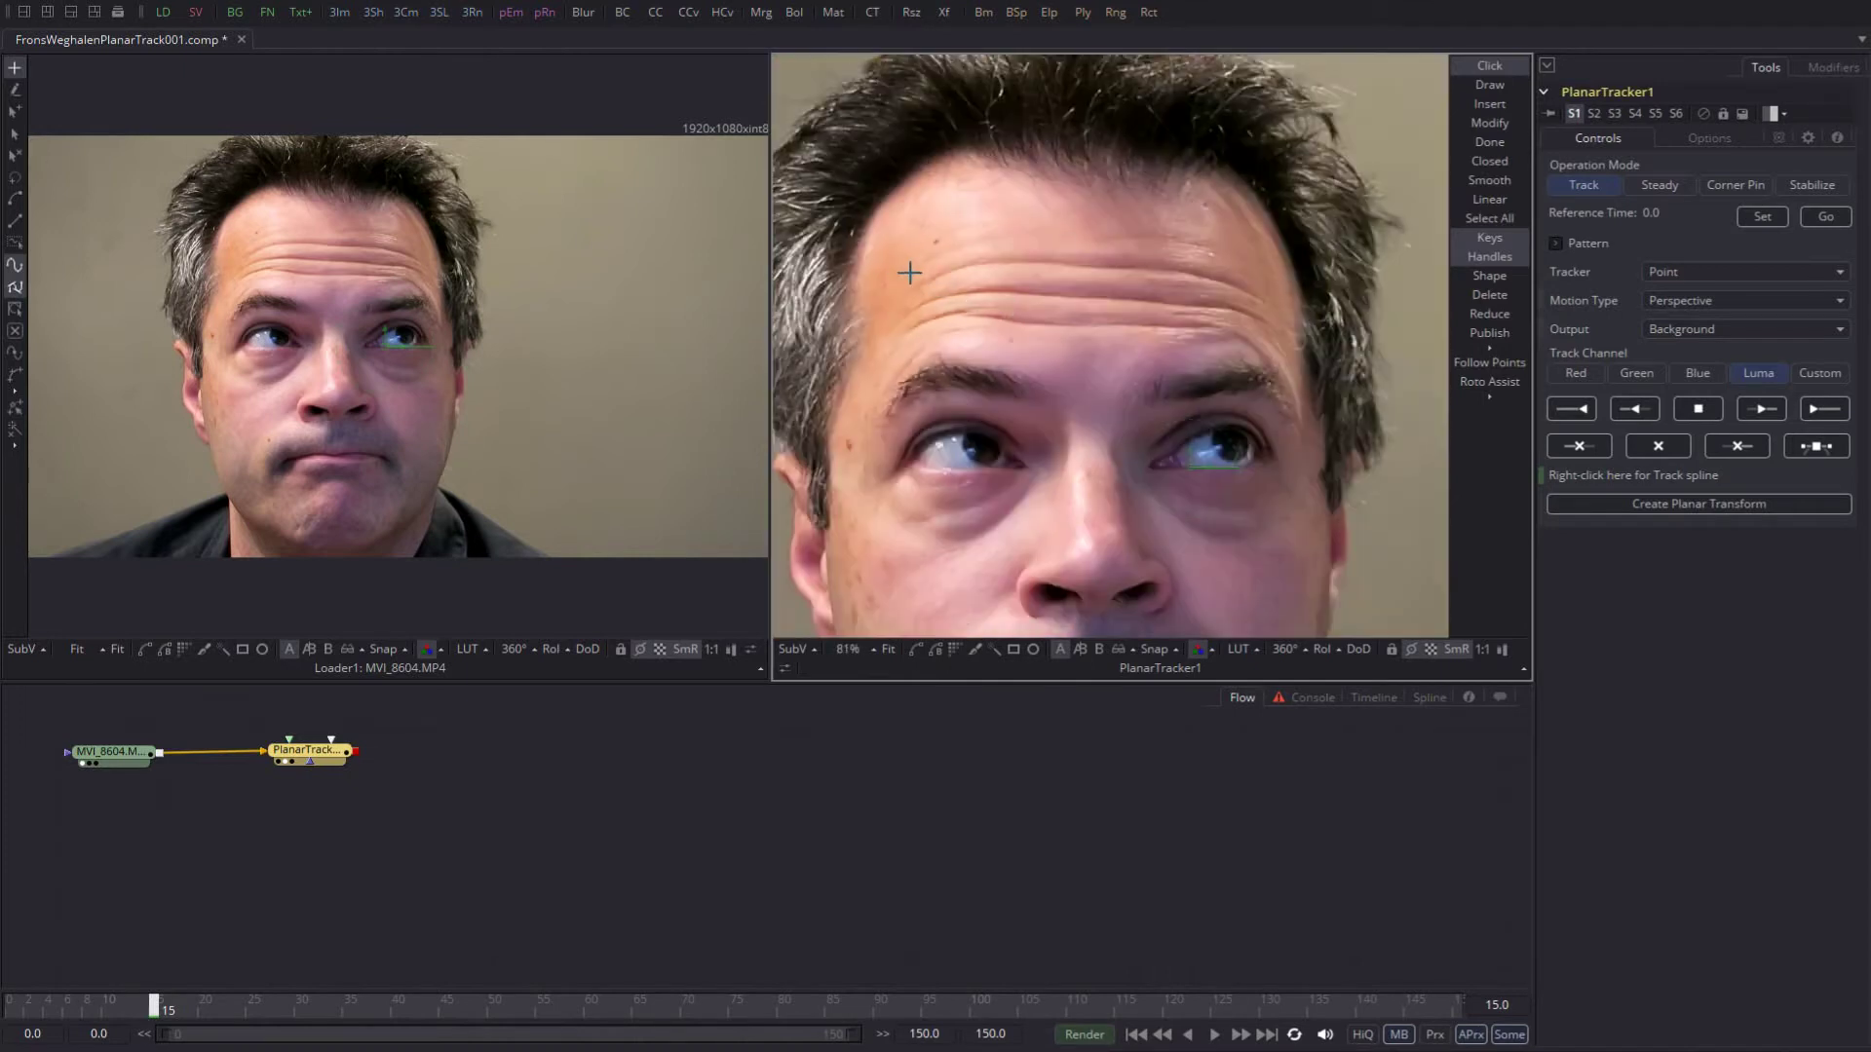
Step: Draw a closed tracking polygon around the wrinkled forehead
left_click(916, 278)
left_click(912, 325)
left_click(982, 319)
left_click(1059, 331)
left_click(1125, 333)
left_click(1193, 333)
left_click(1248, 332)
left_click(1277, 339)
left_click(1265, 288)
left_click(1234, 244)
left_click(1157, 228)
left_click(1066, 236)
left_click(983, 227)
left_click(946, 228)
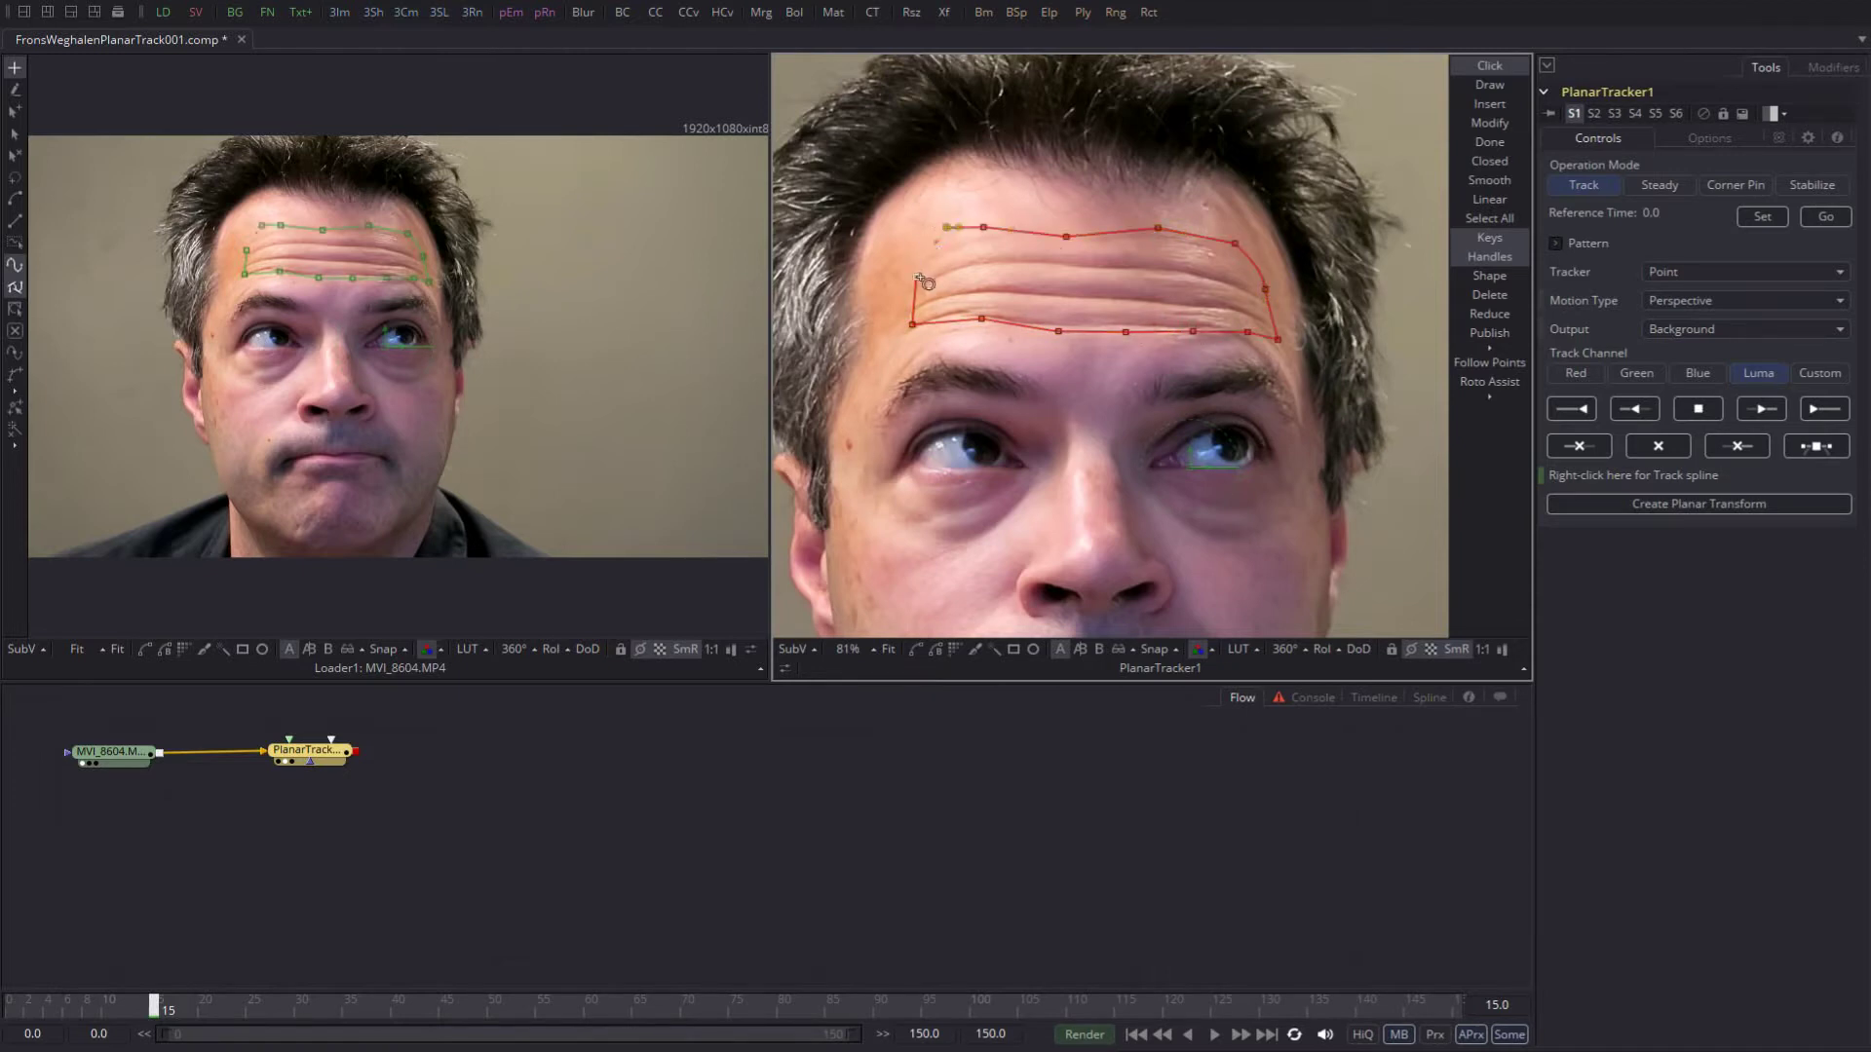
left_click(918, 278)
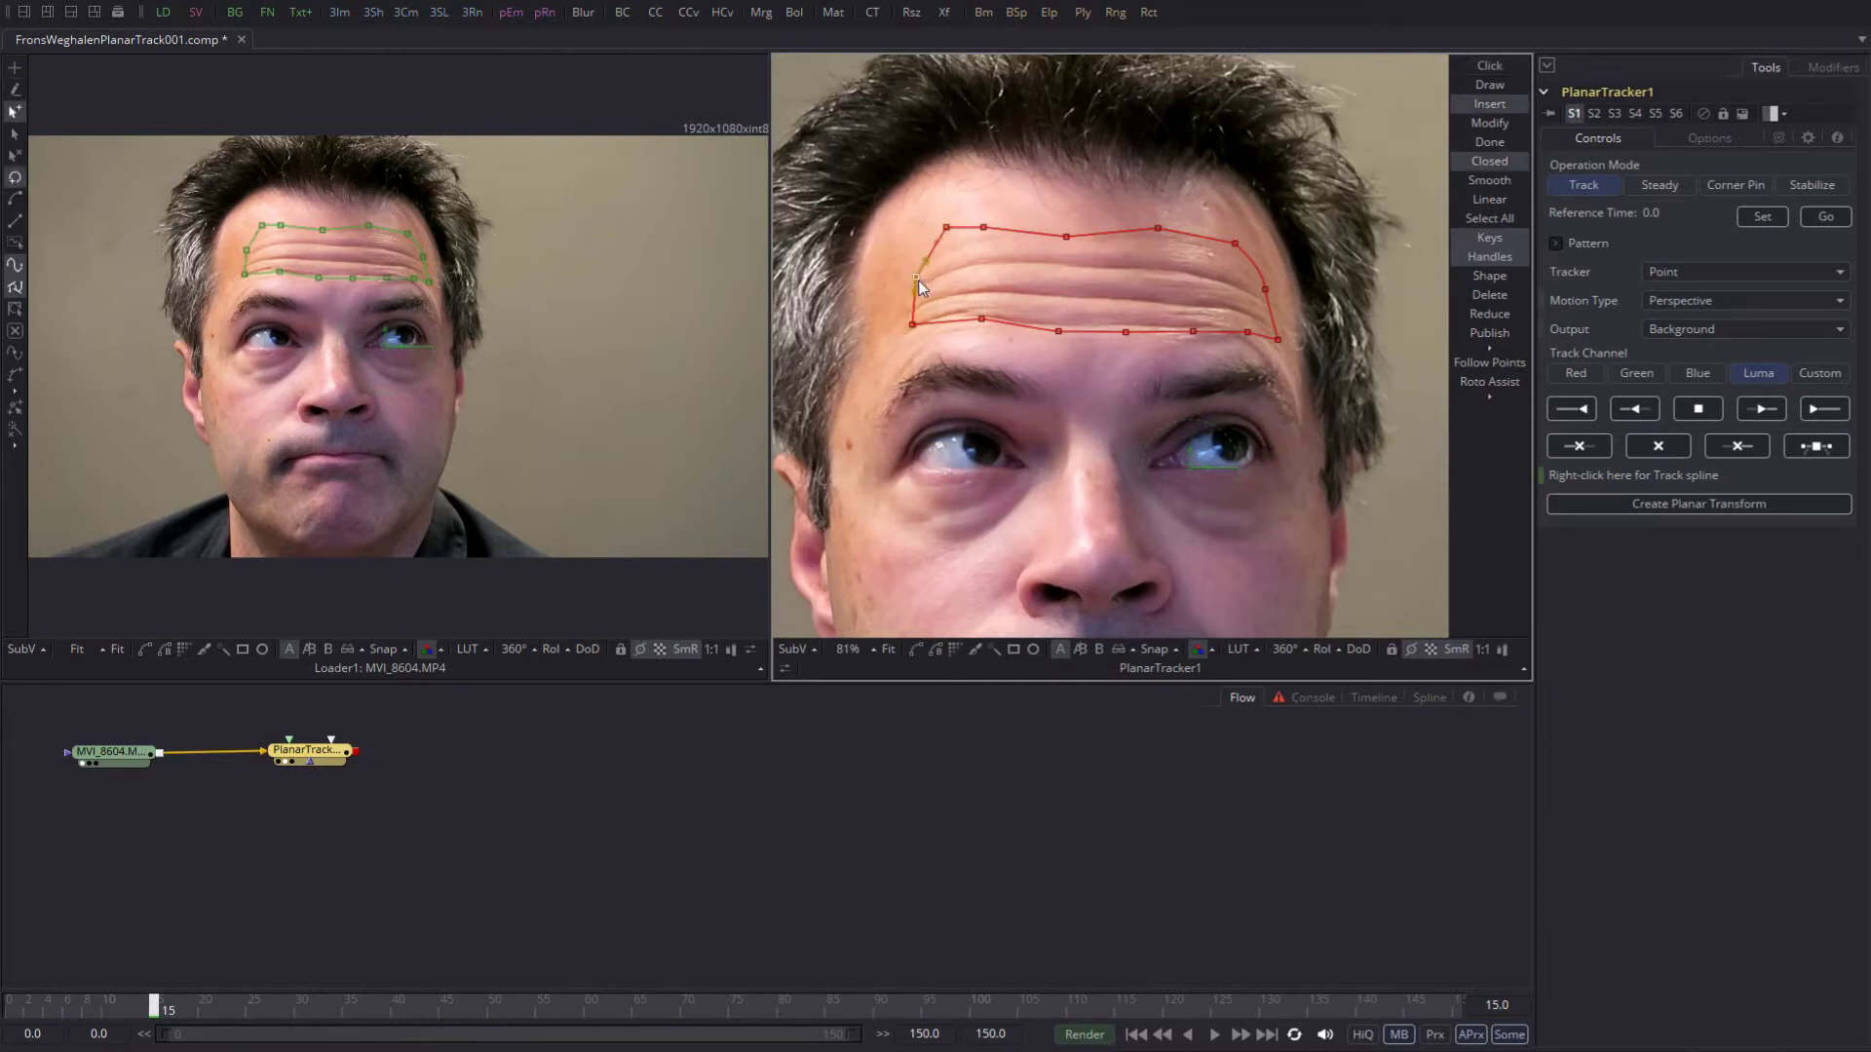
Step: Smooth all the polygon's points, refine its shape to the wrinkles, and fit the viewer
left_click(1489, 218)
left_click(1489, 185)
left_click_drag(952, 233, 950, 245)
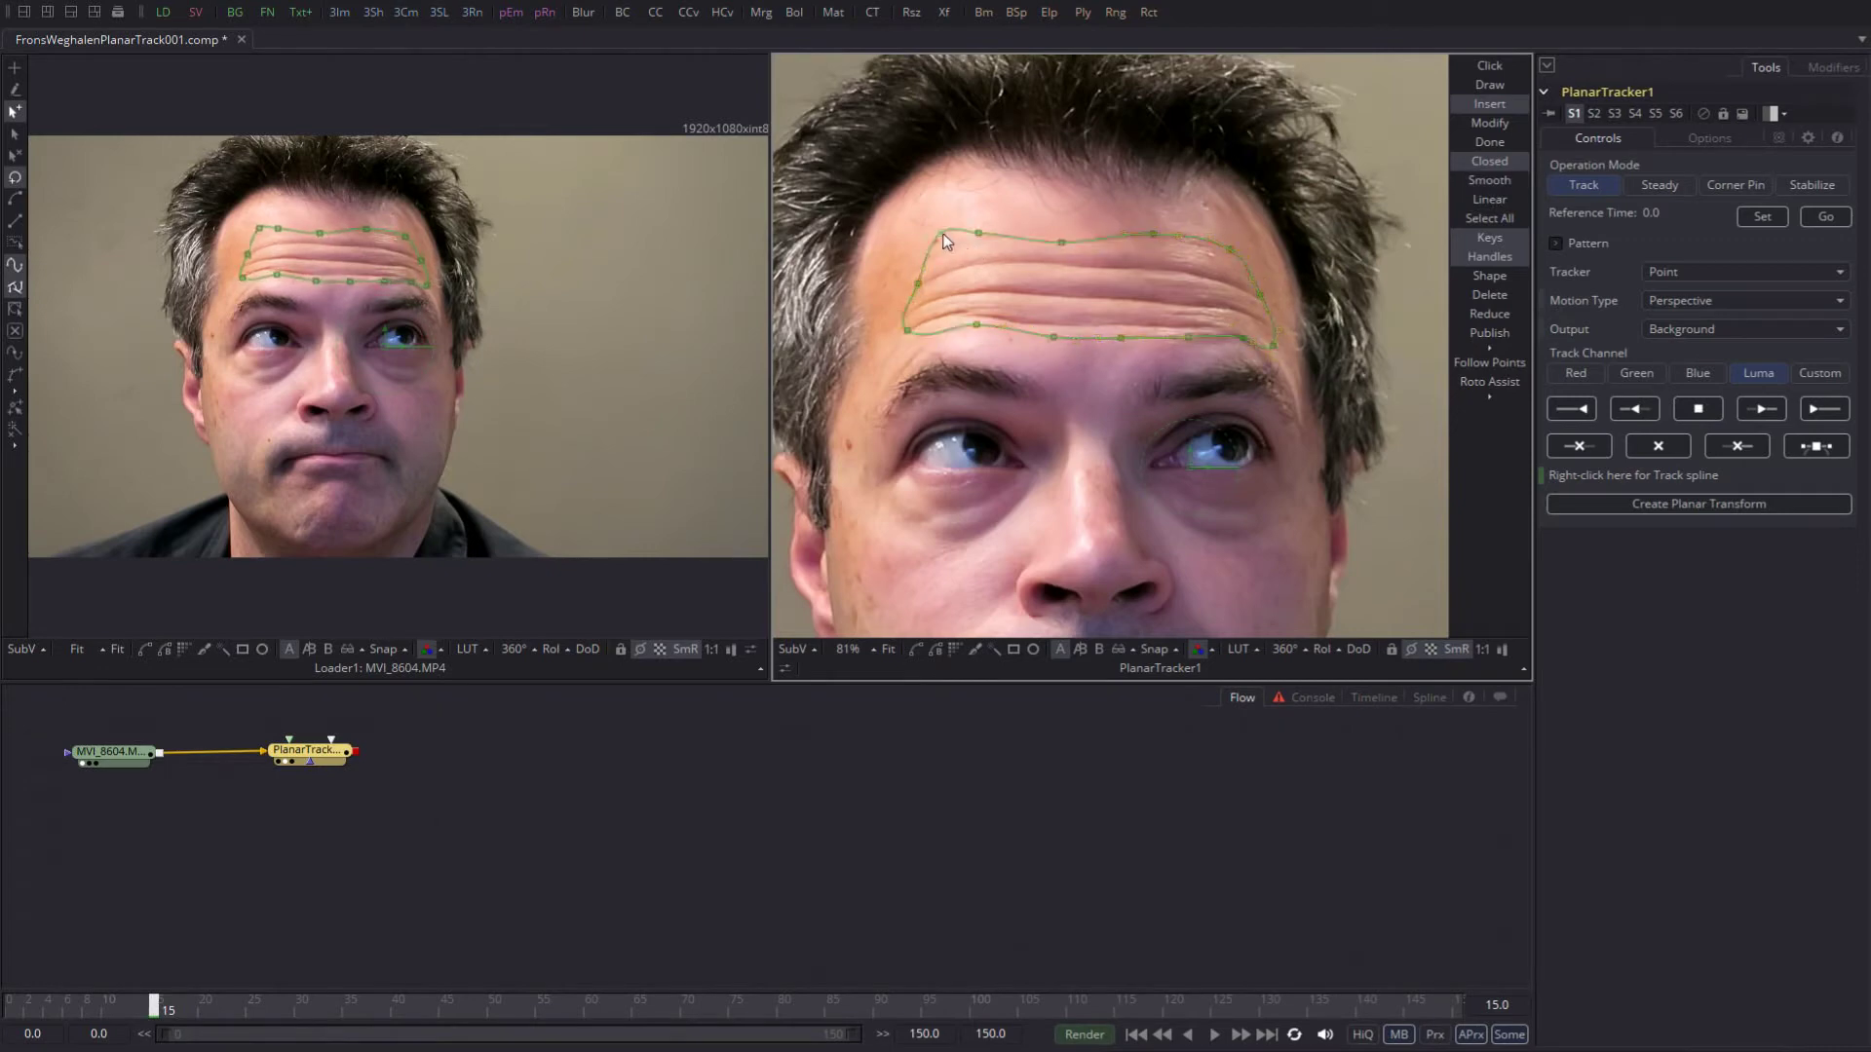
key("ctrl+f")
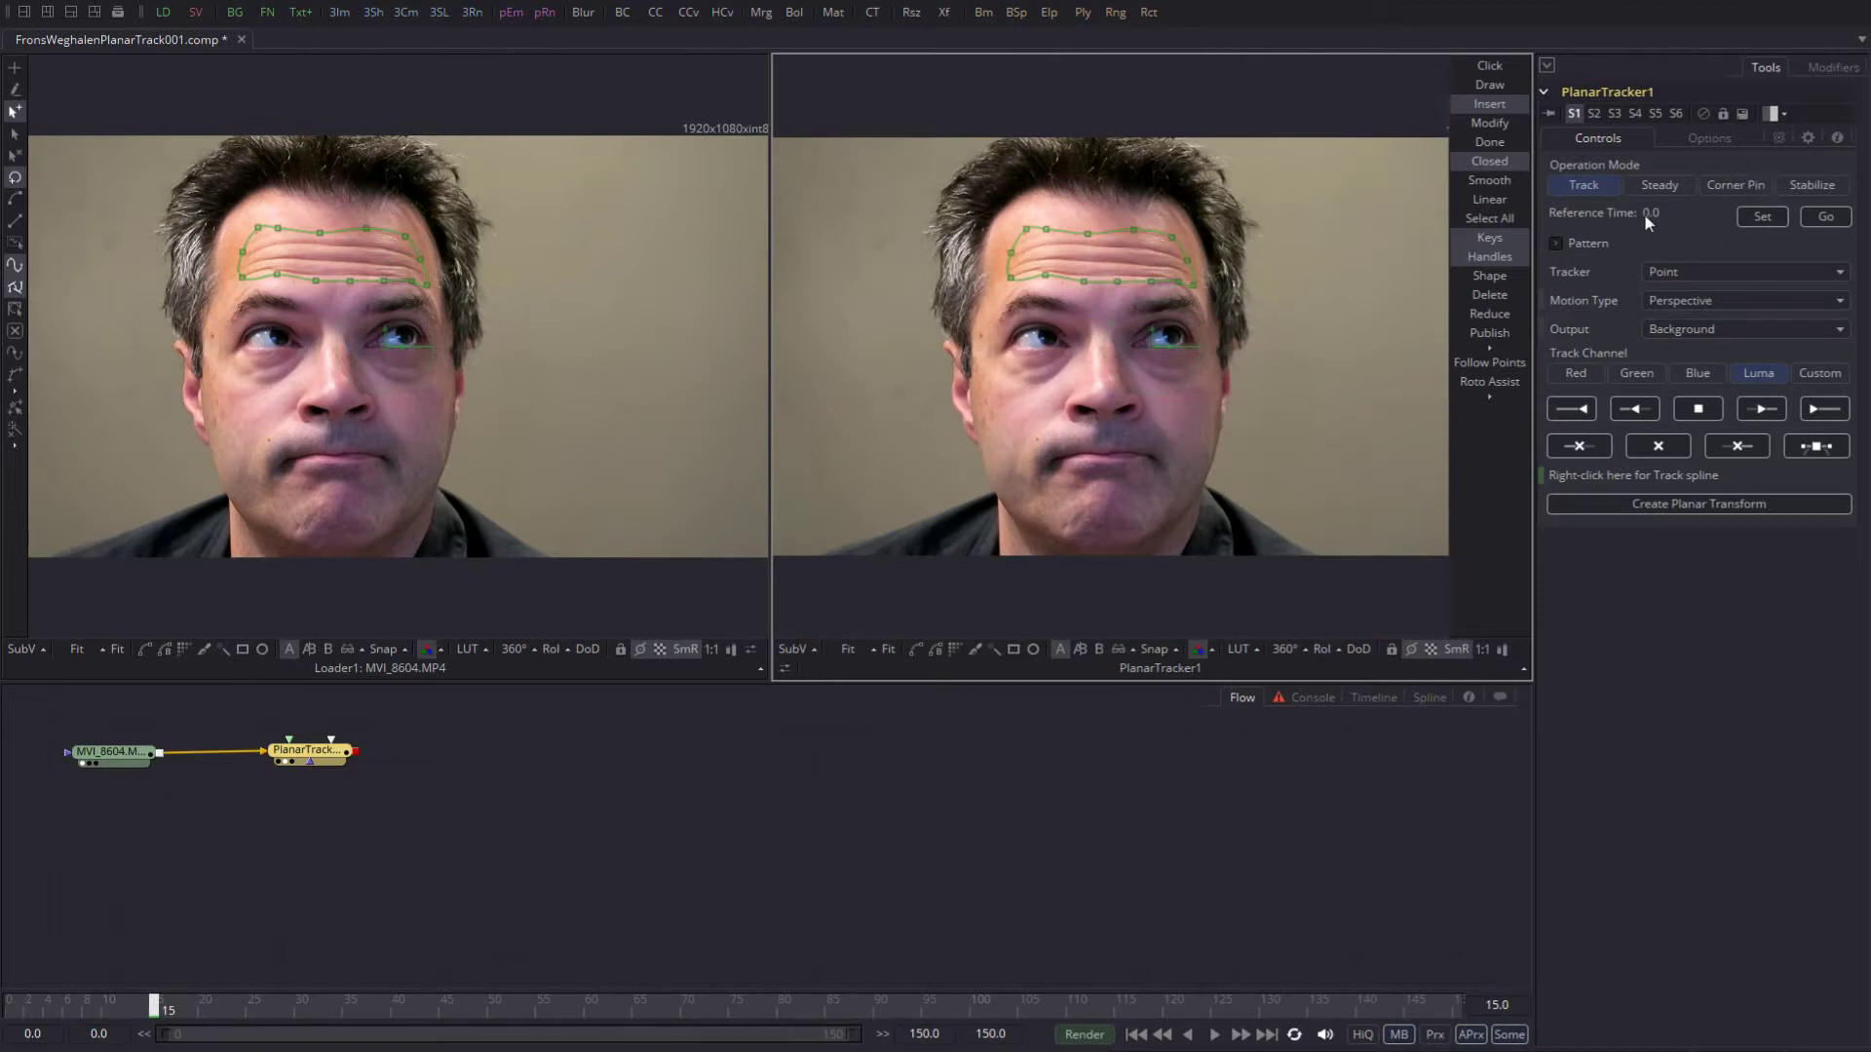
Step: Set reference time 15, track backward, then track forward from frame 15 to the end
left_click(1766, 217)
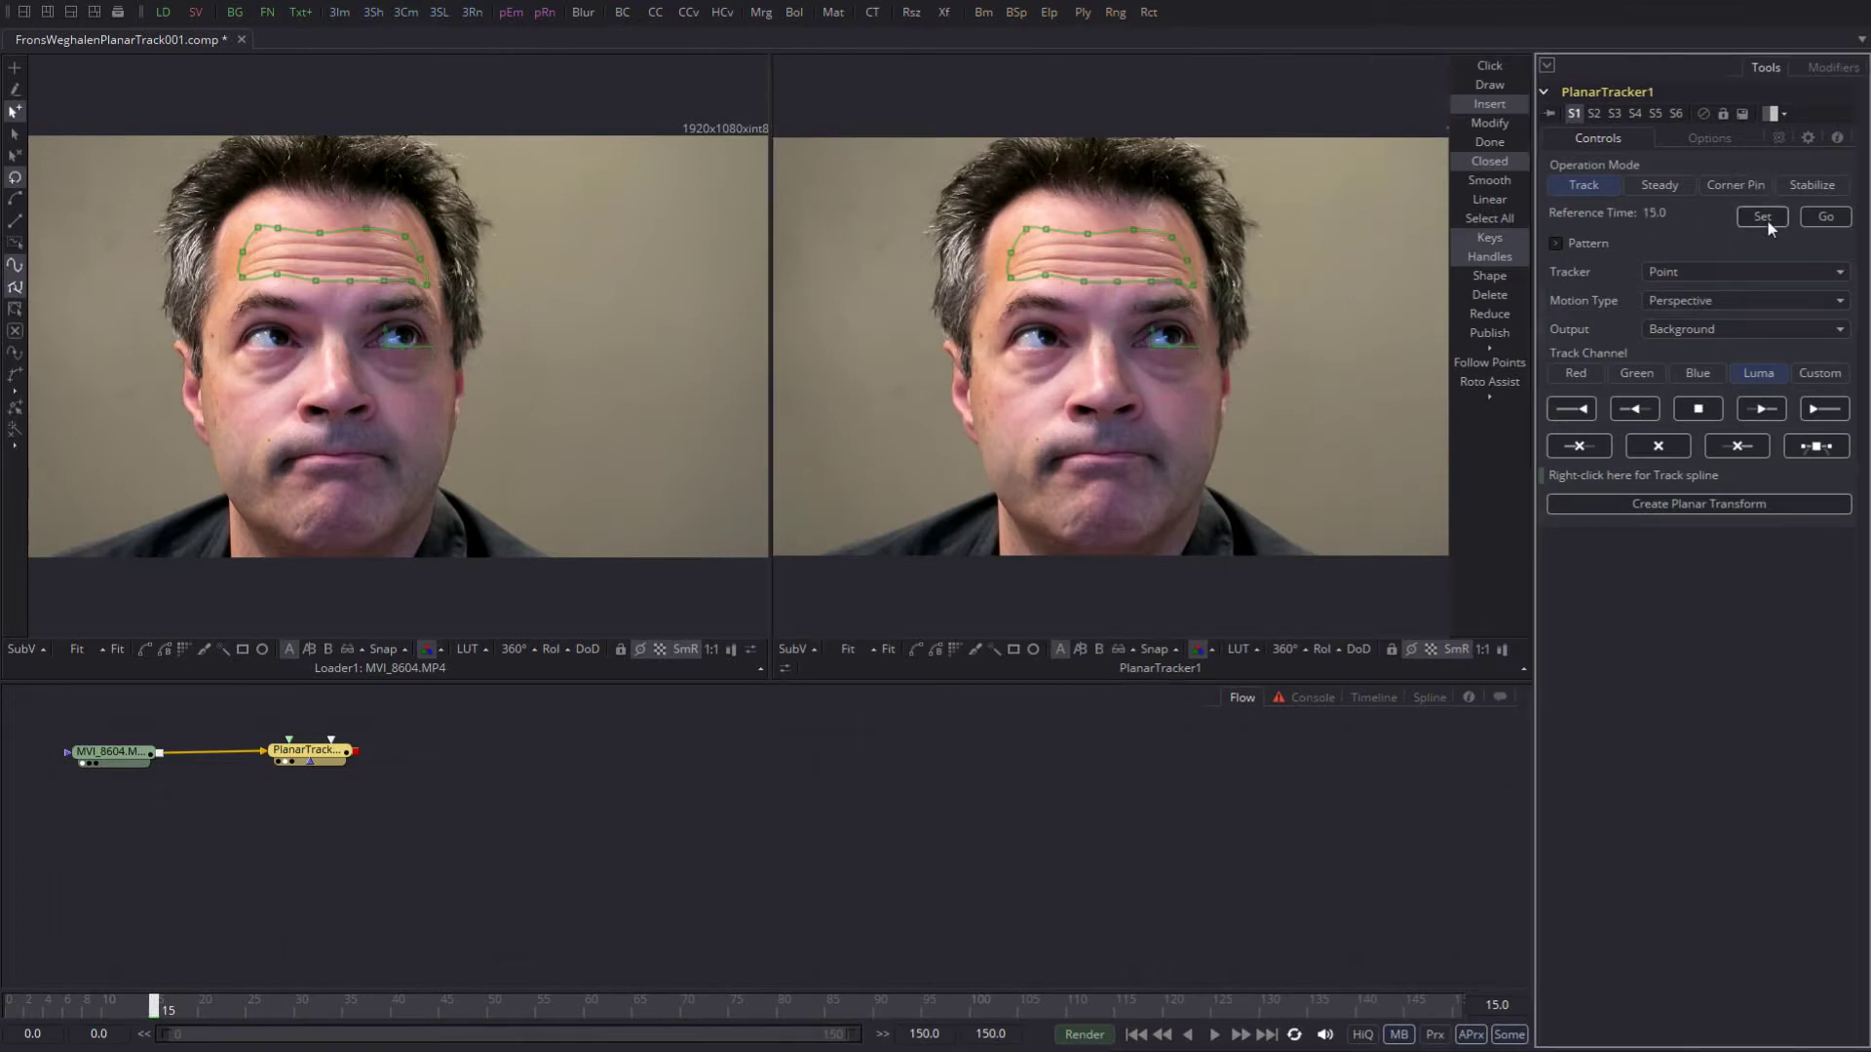
left_click(1588, 415)
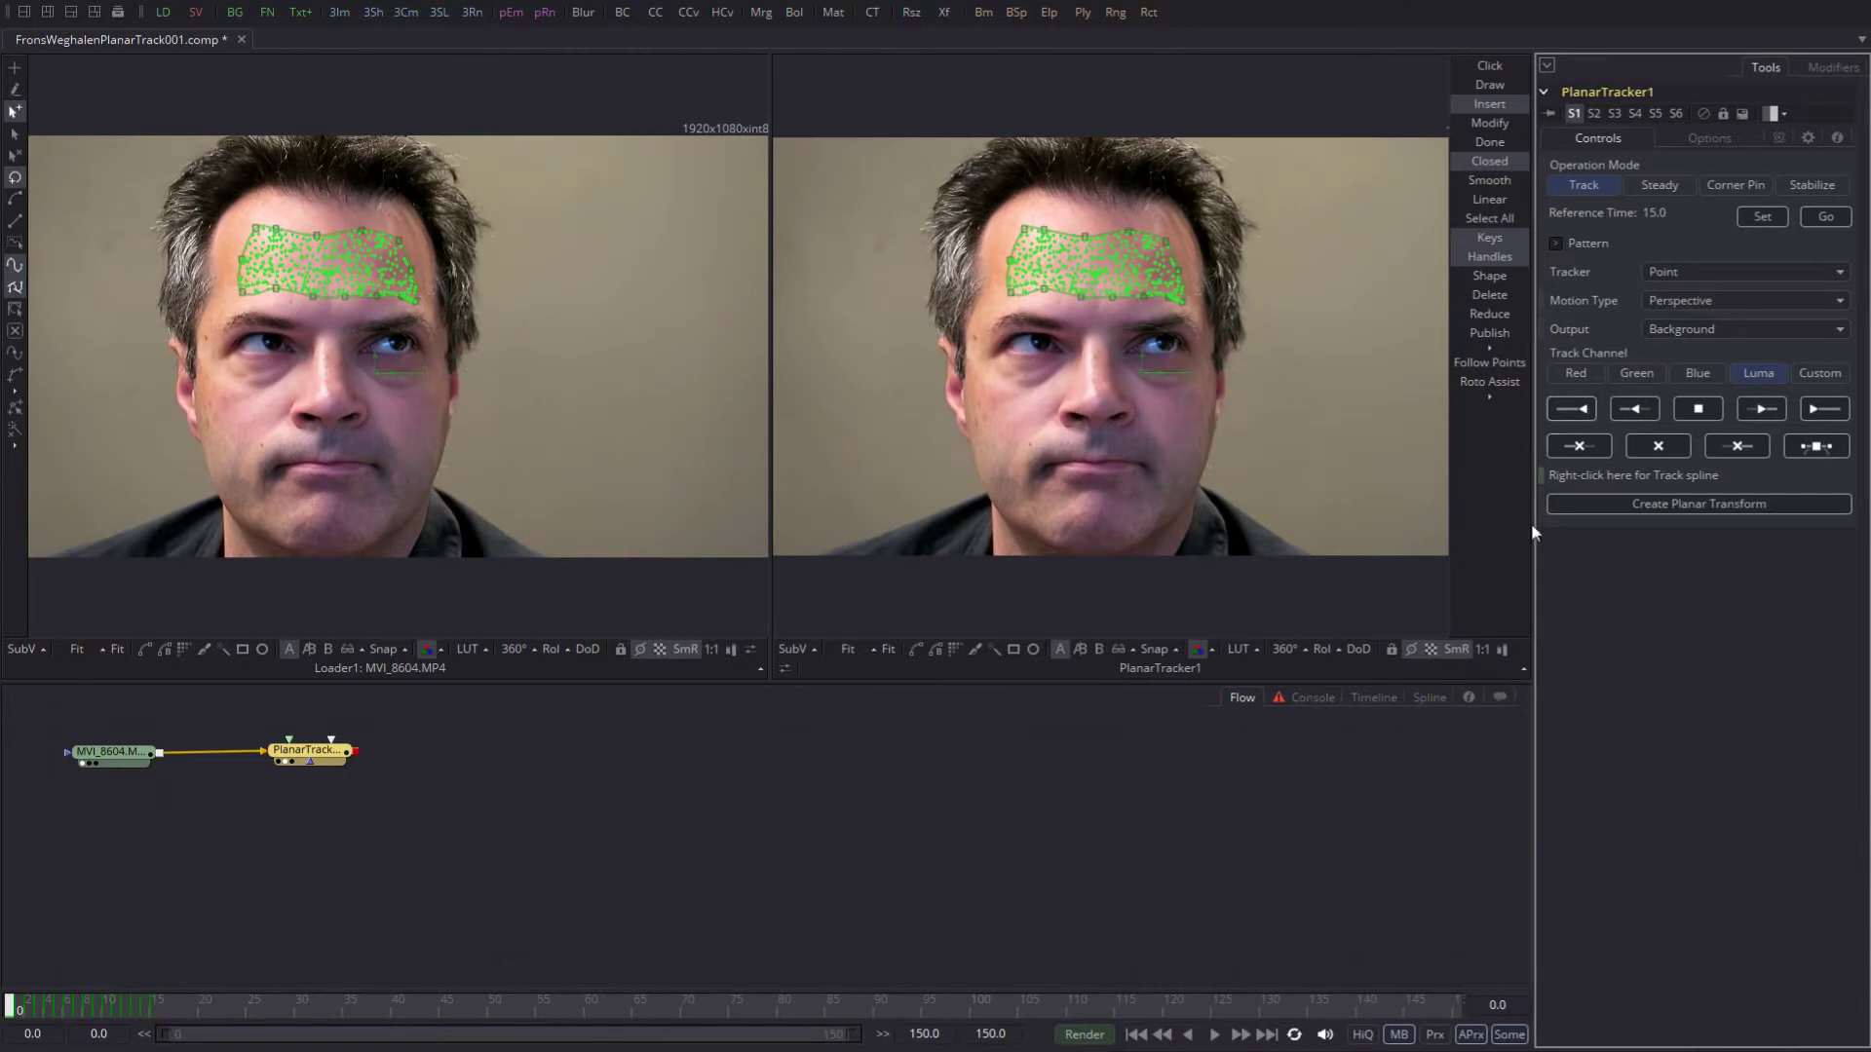
left_click(1495, 1004)
type("15")
key("Return")
left_click(1824, 408)
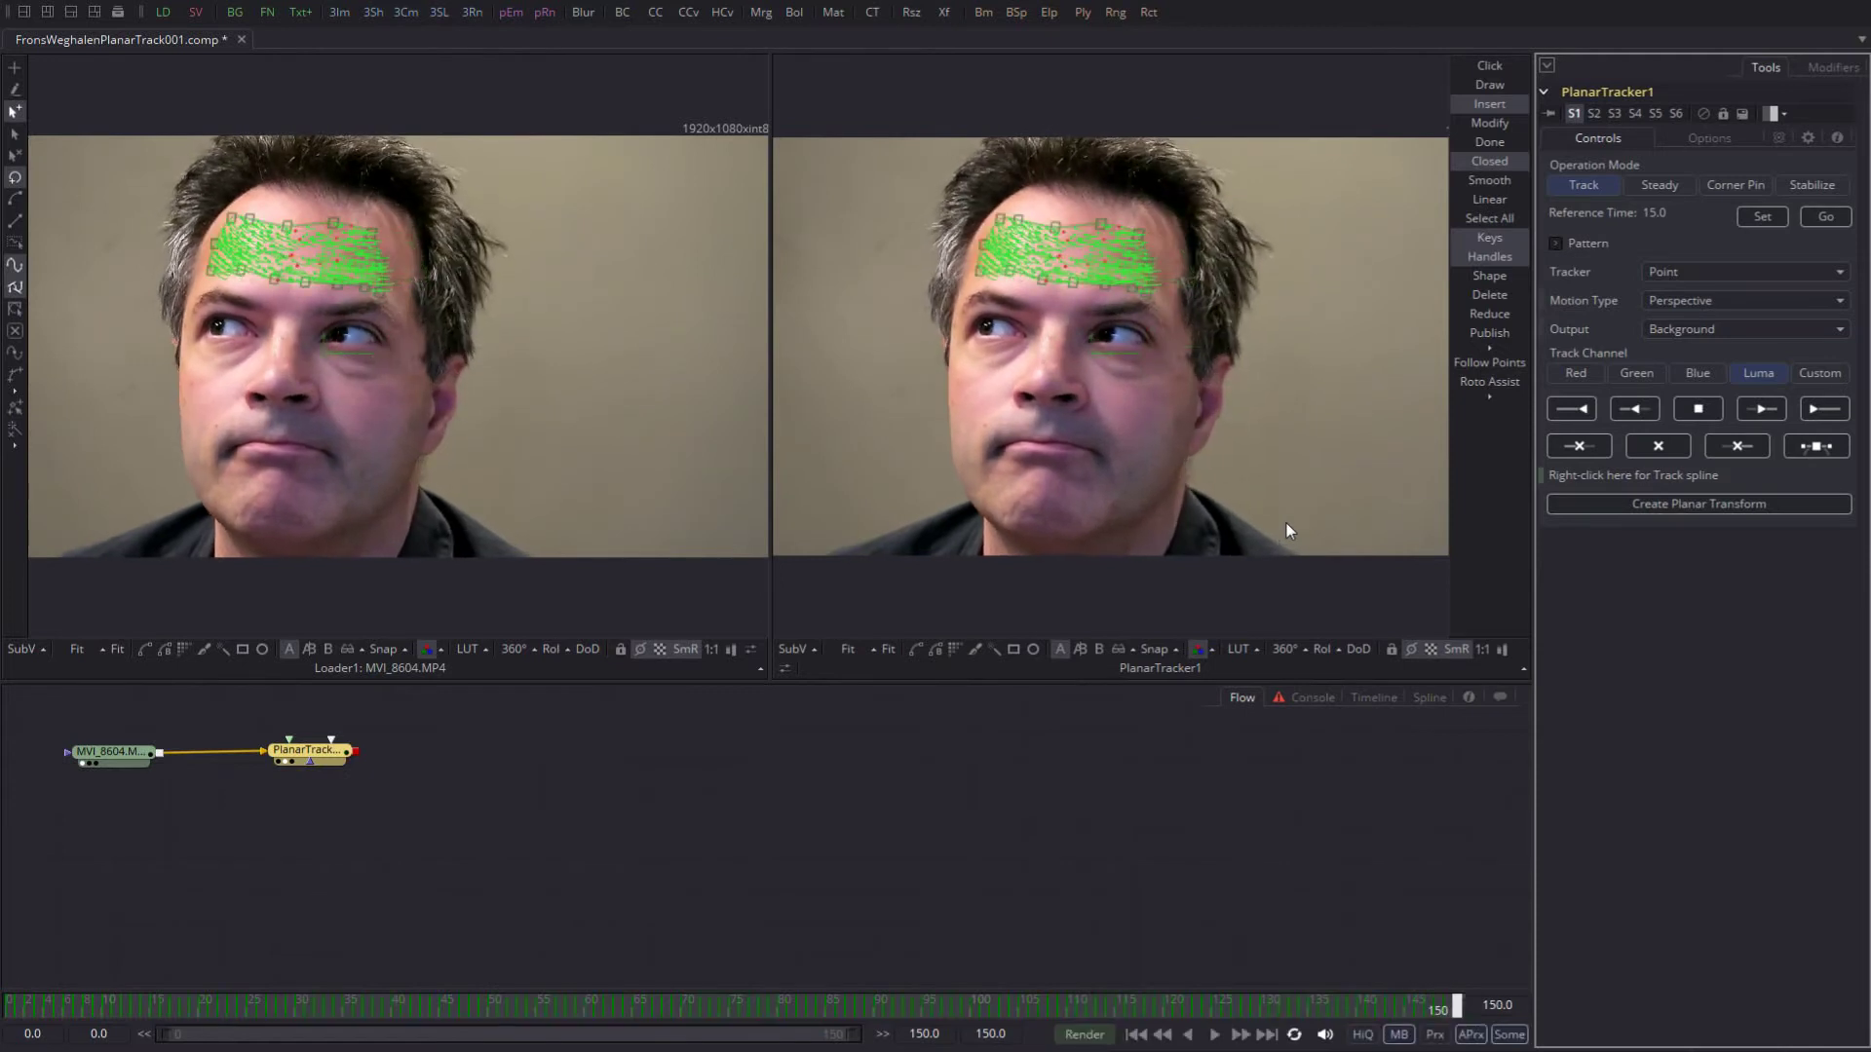
Step: Return to frame 15 and save the comp
left_click(1121, 770)
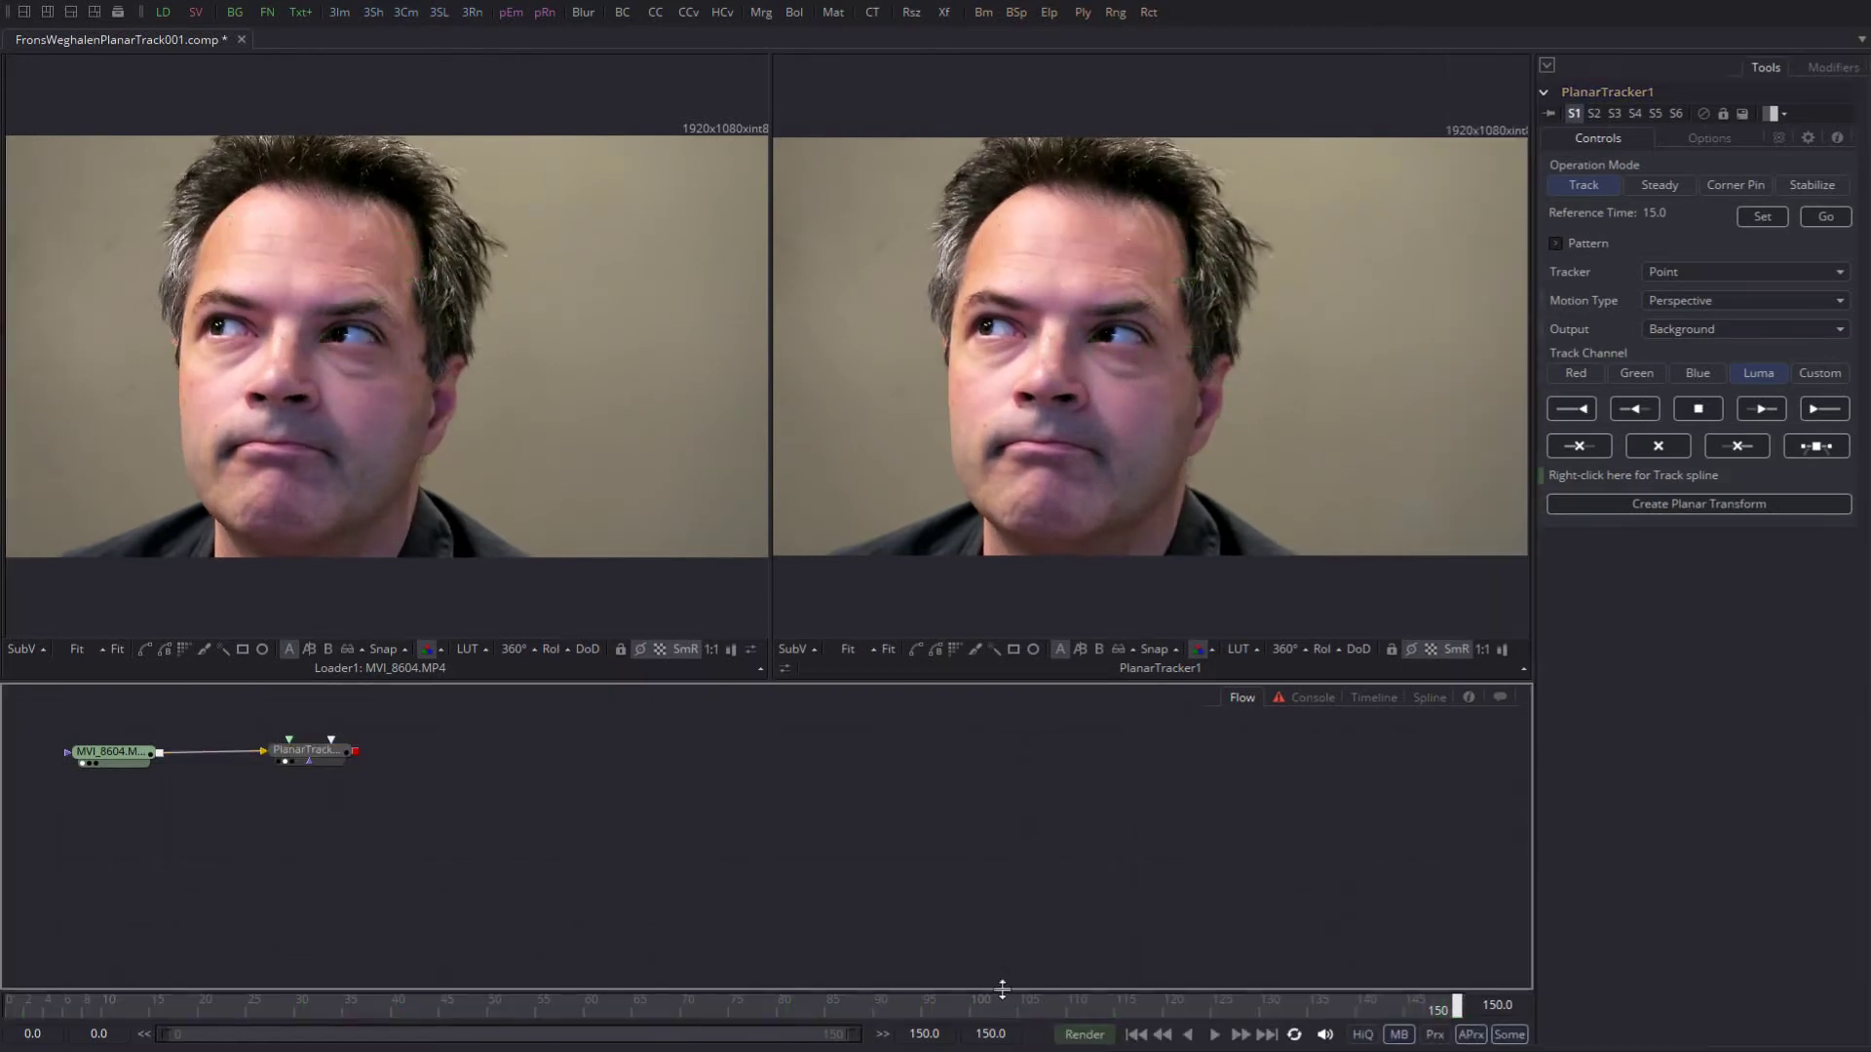
left_click(152, 1002)
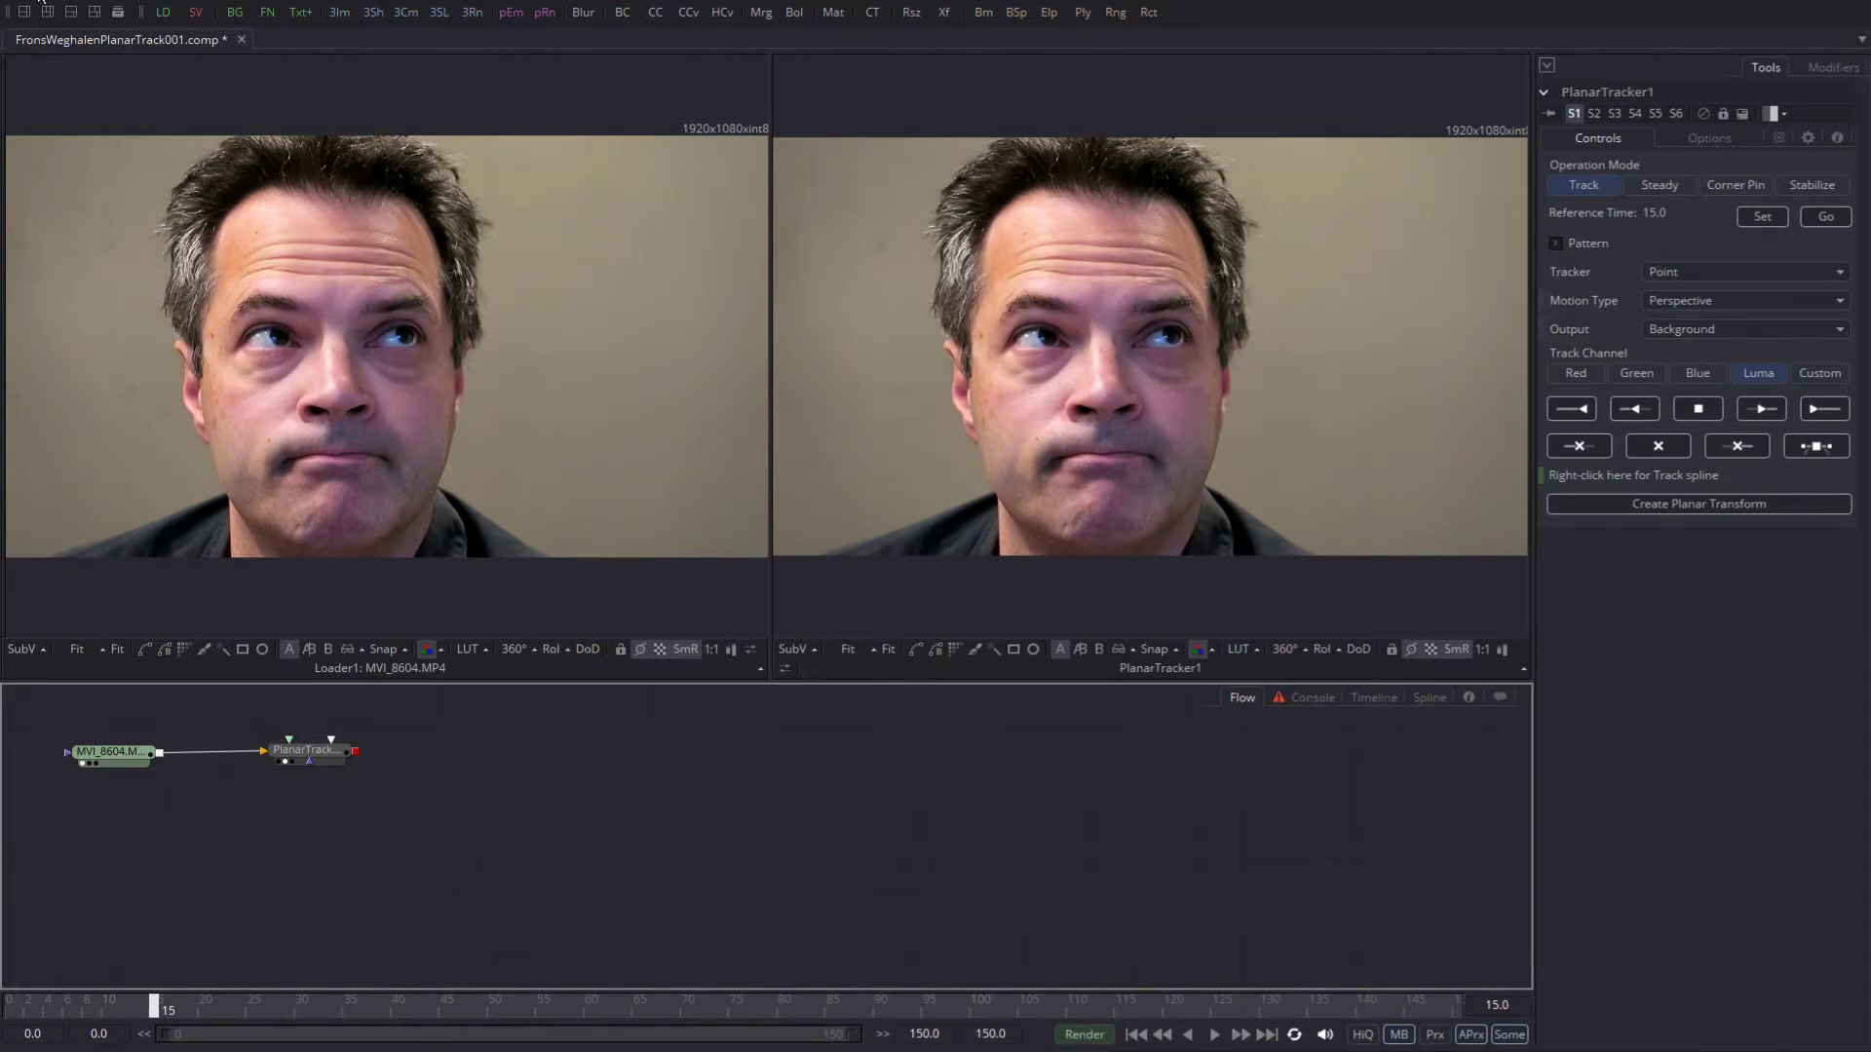
left_click(29, 3)
left_click(37, 90)
Step: Scrub through the forehead track to verify it, then create a Planar Transform from it
left_click(310, 749)
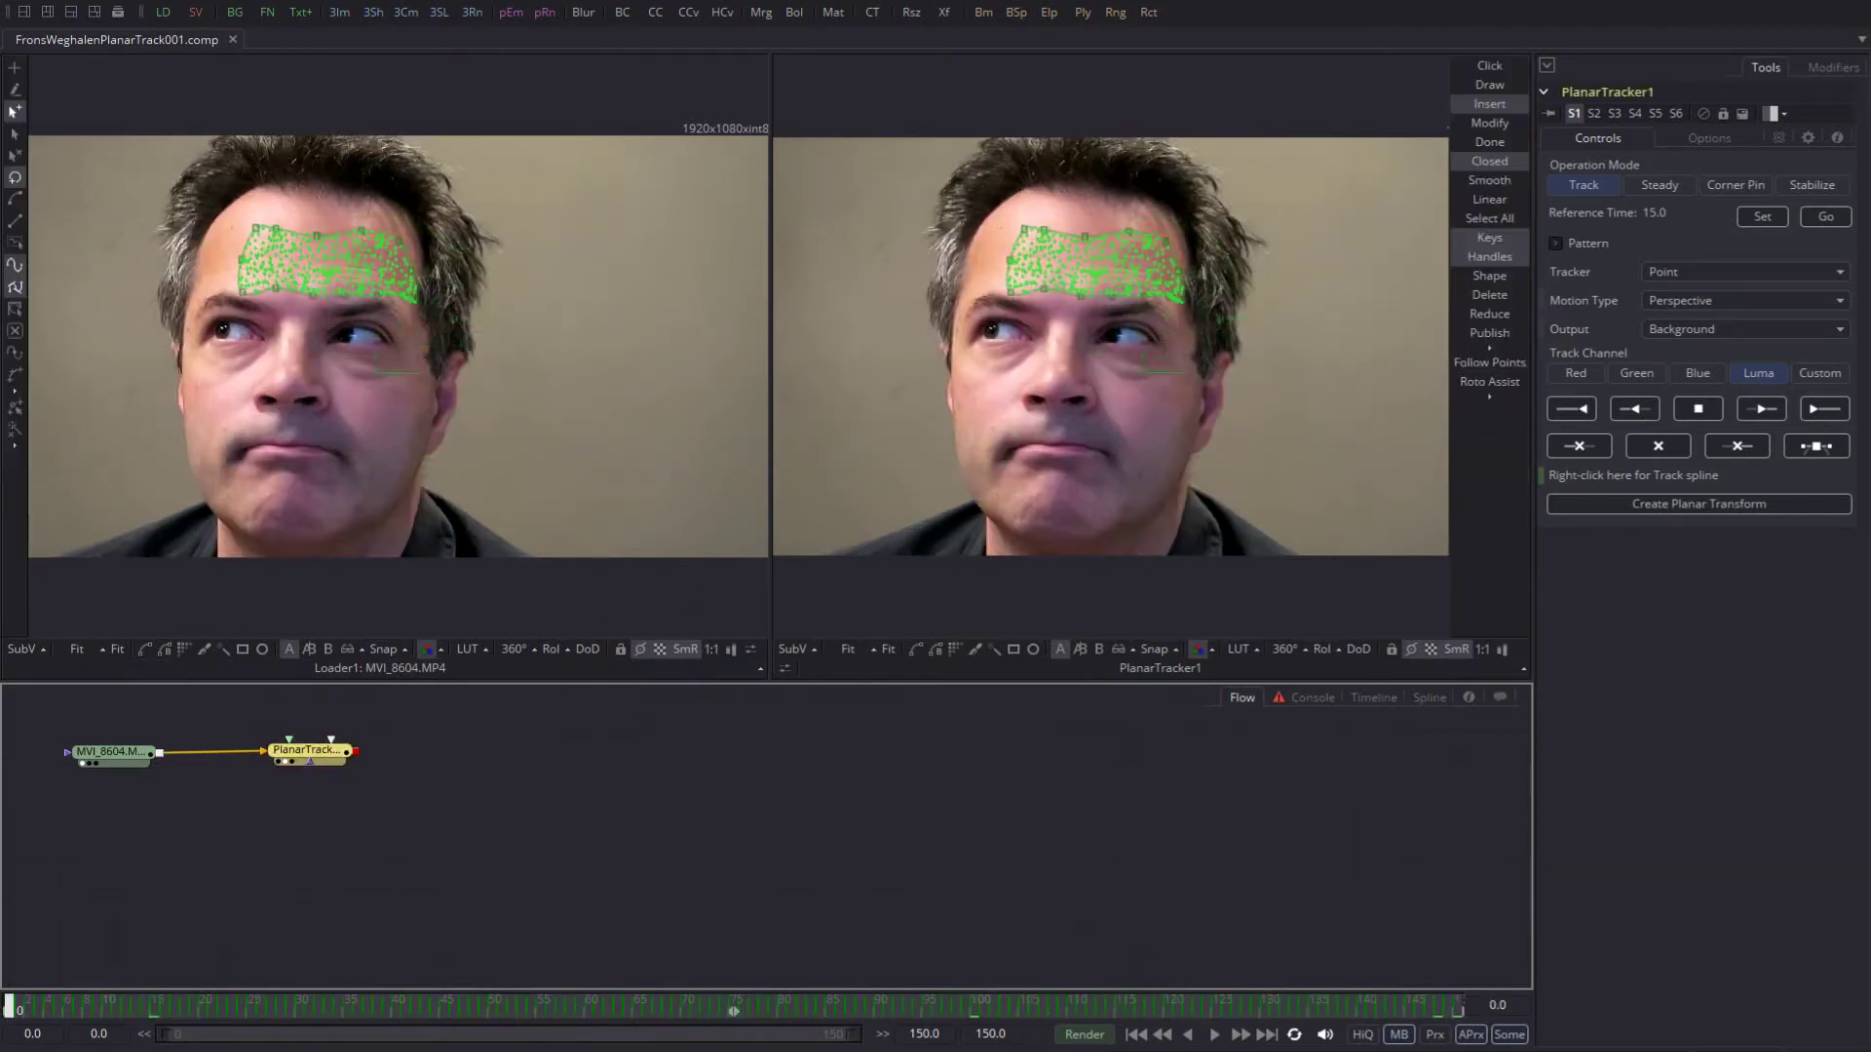
left_click_drag(1084, 1008, 1457, 1012)
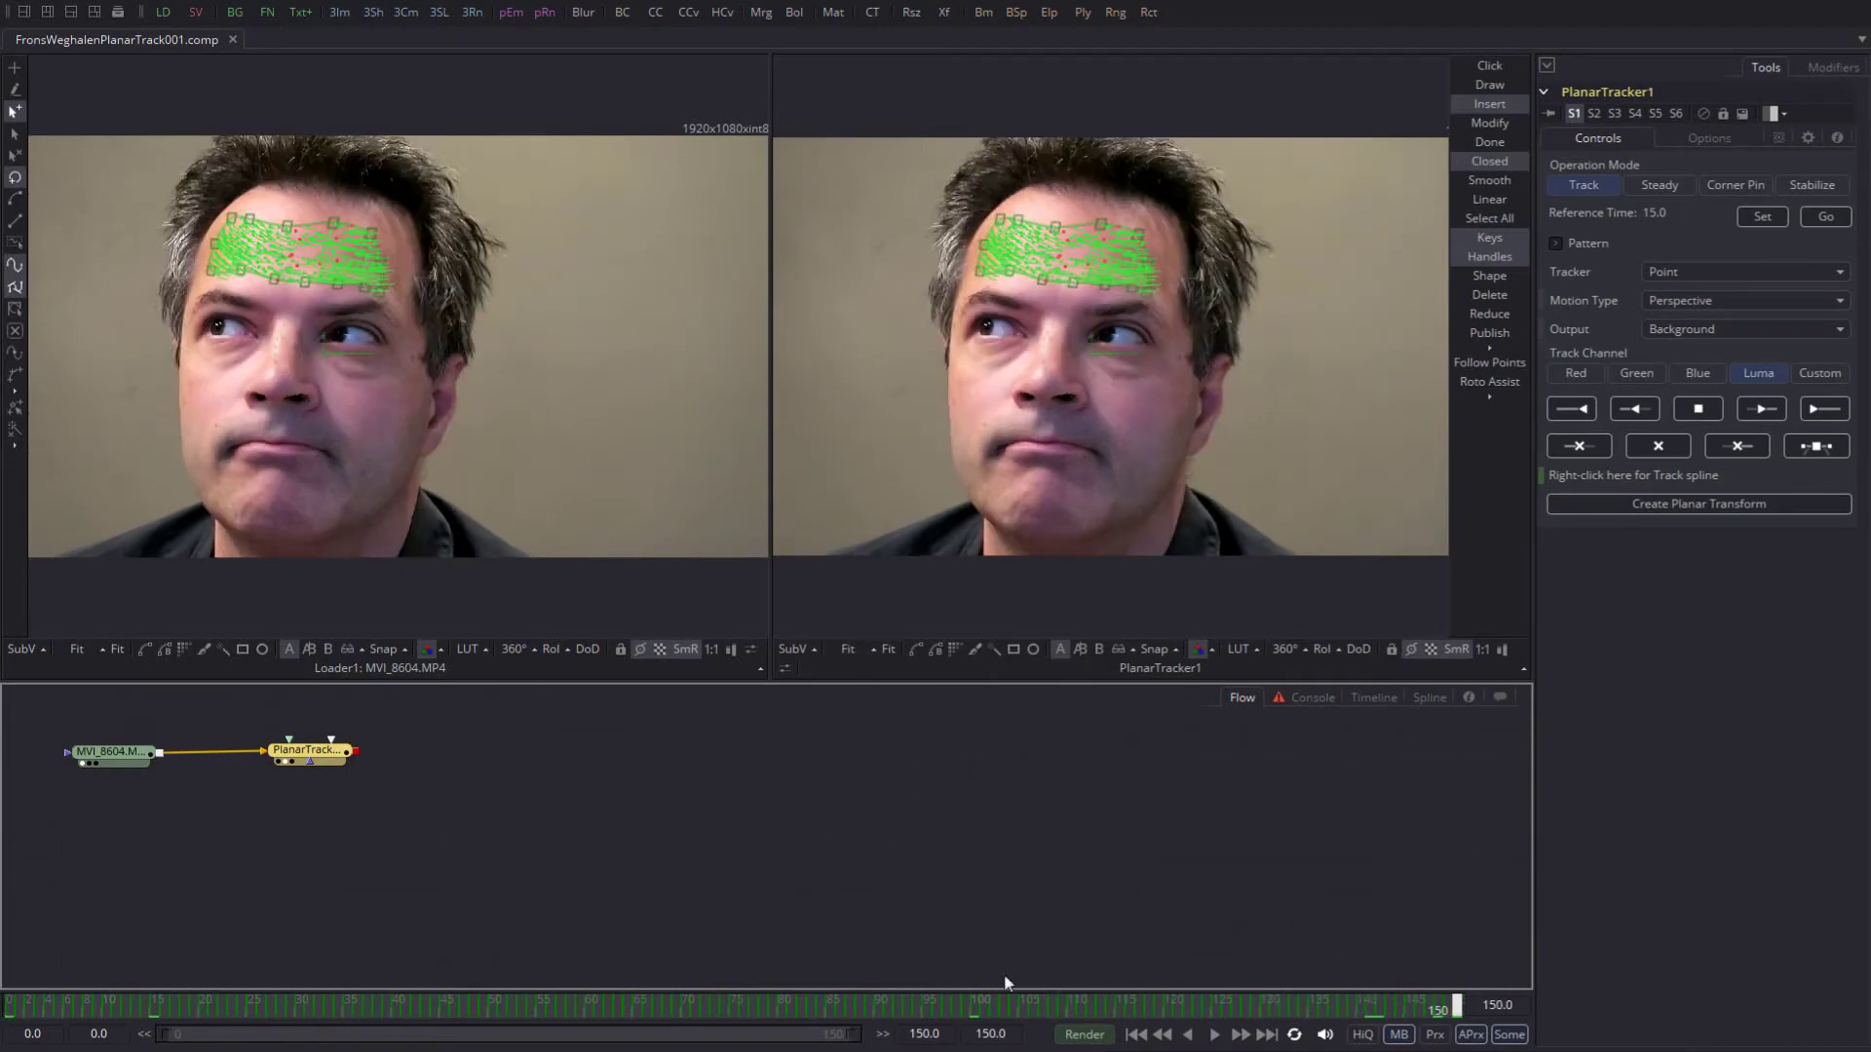
left_click_drag(70, 1007, 14, 1007)
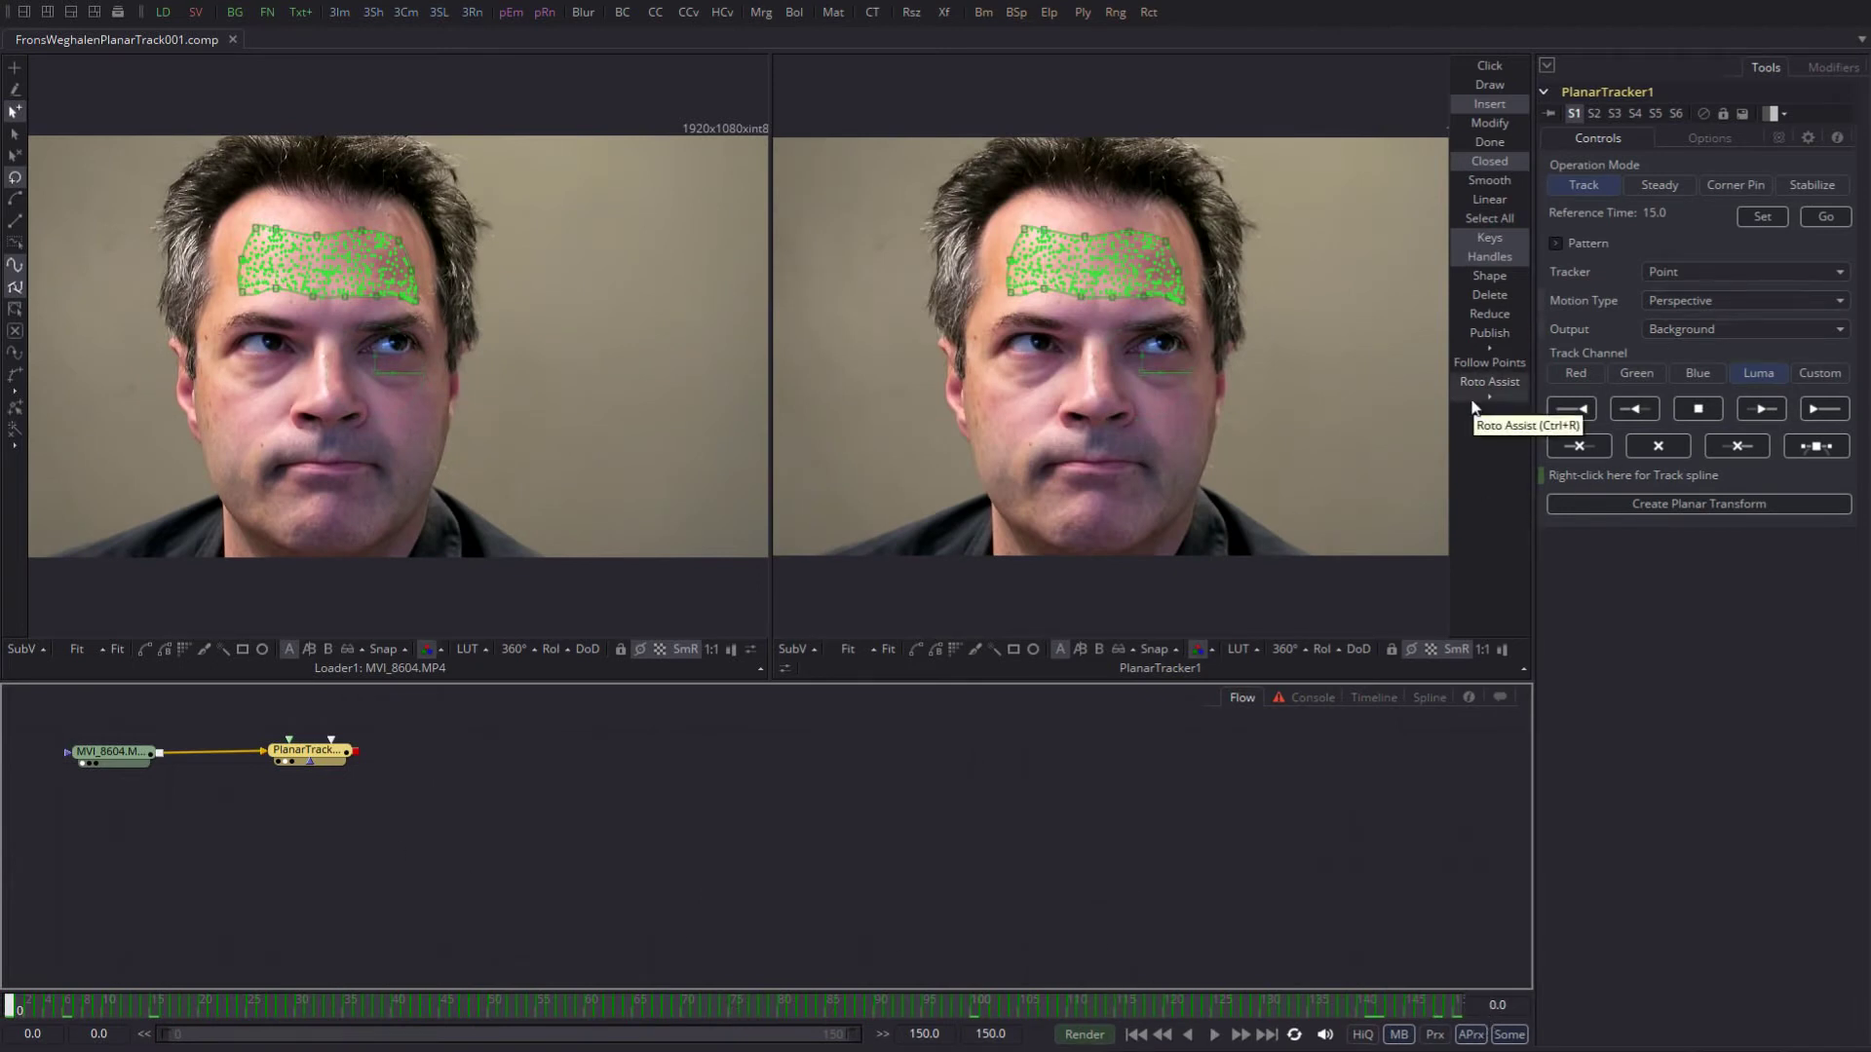
left_click(1675, 503)
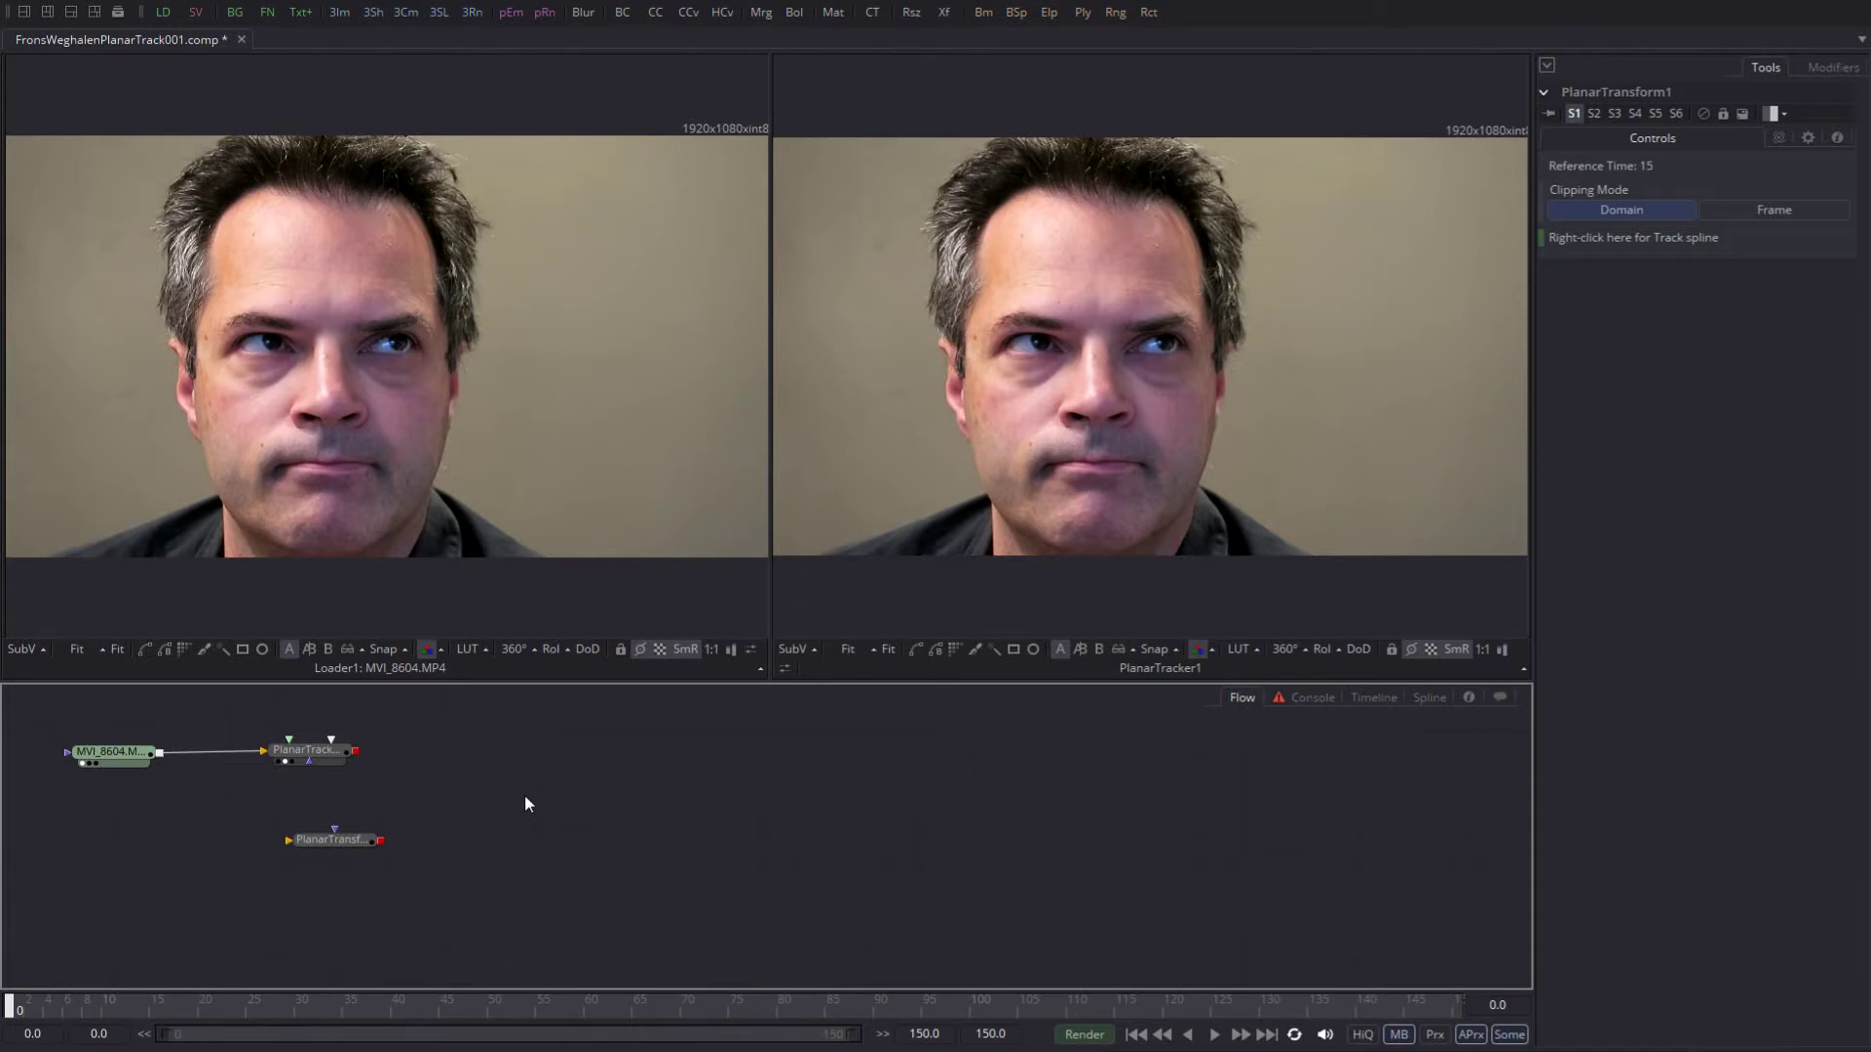
Step: Save the comp and paste a copy of the MVI_8604 loader, viewing it on the left
key("ctrl+s")
left_click(123, 769)
right_click(91, 856)
left_click(131, 813)
left_click_drag(121, 863, 125, 855)
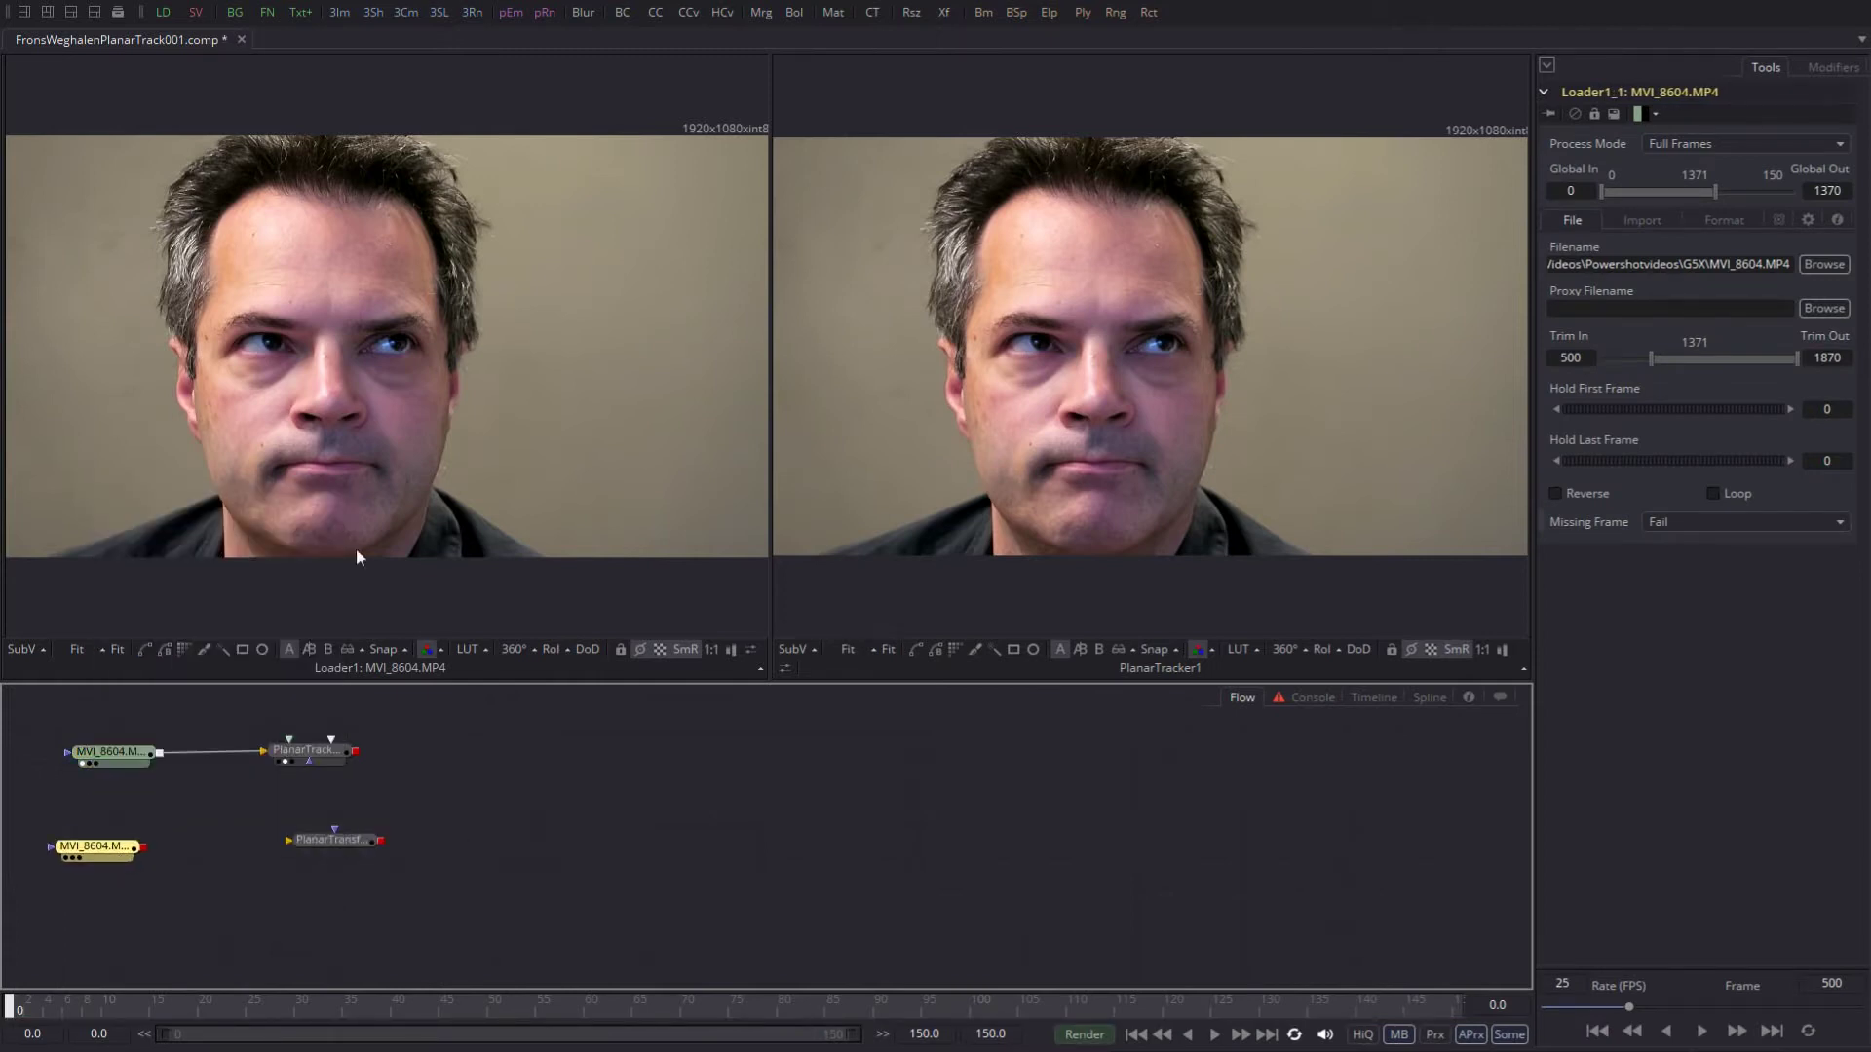
key("1")
Step: Set the pasted loader's Hold First Frame to 150 and inspect it at frame 15
left_click(1827, 409)
type("150")
key("Return")
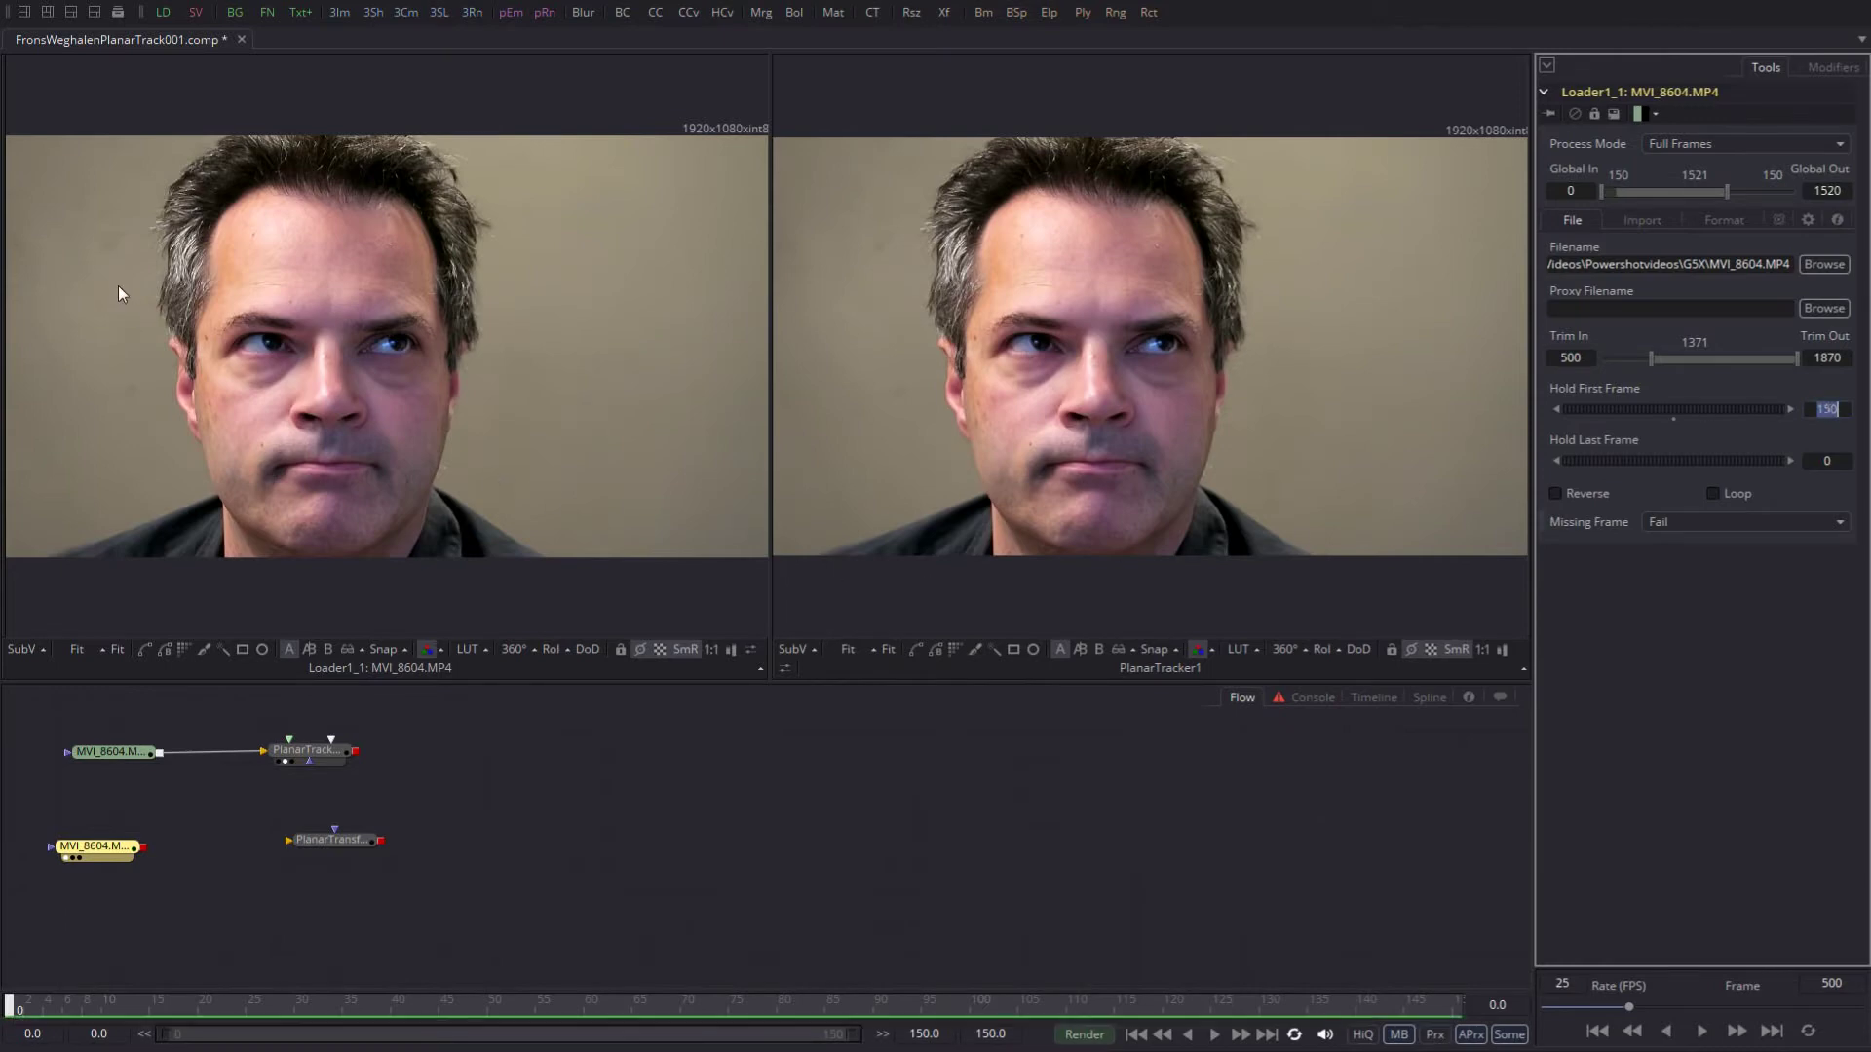
scroll(251, 350, "up", 2)
scroll(320, 332, "up", 3)
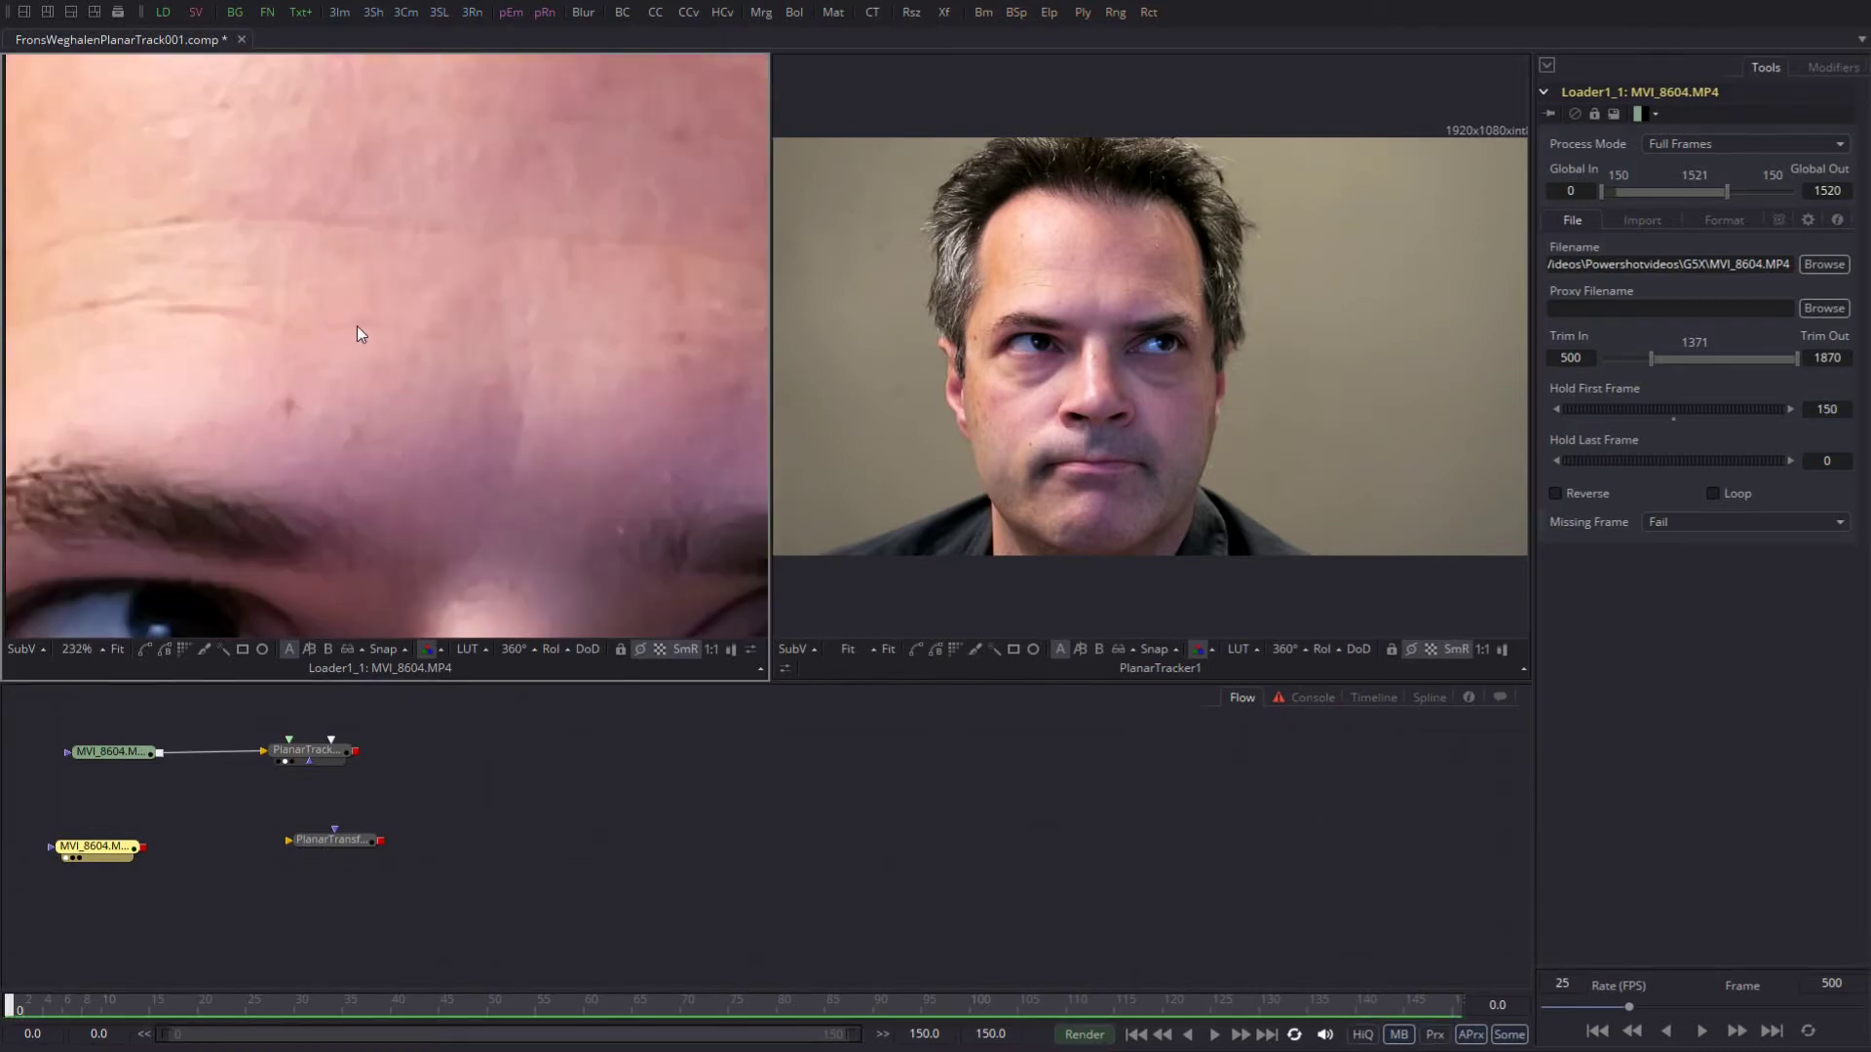
scroll(364, 336, "down", 2)
left_click(1520, 1005)
type("15")
key("Return")
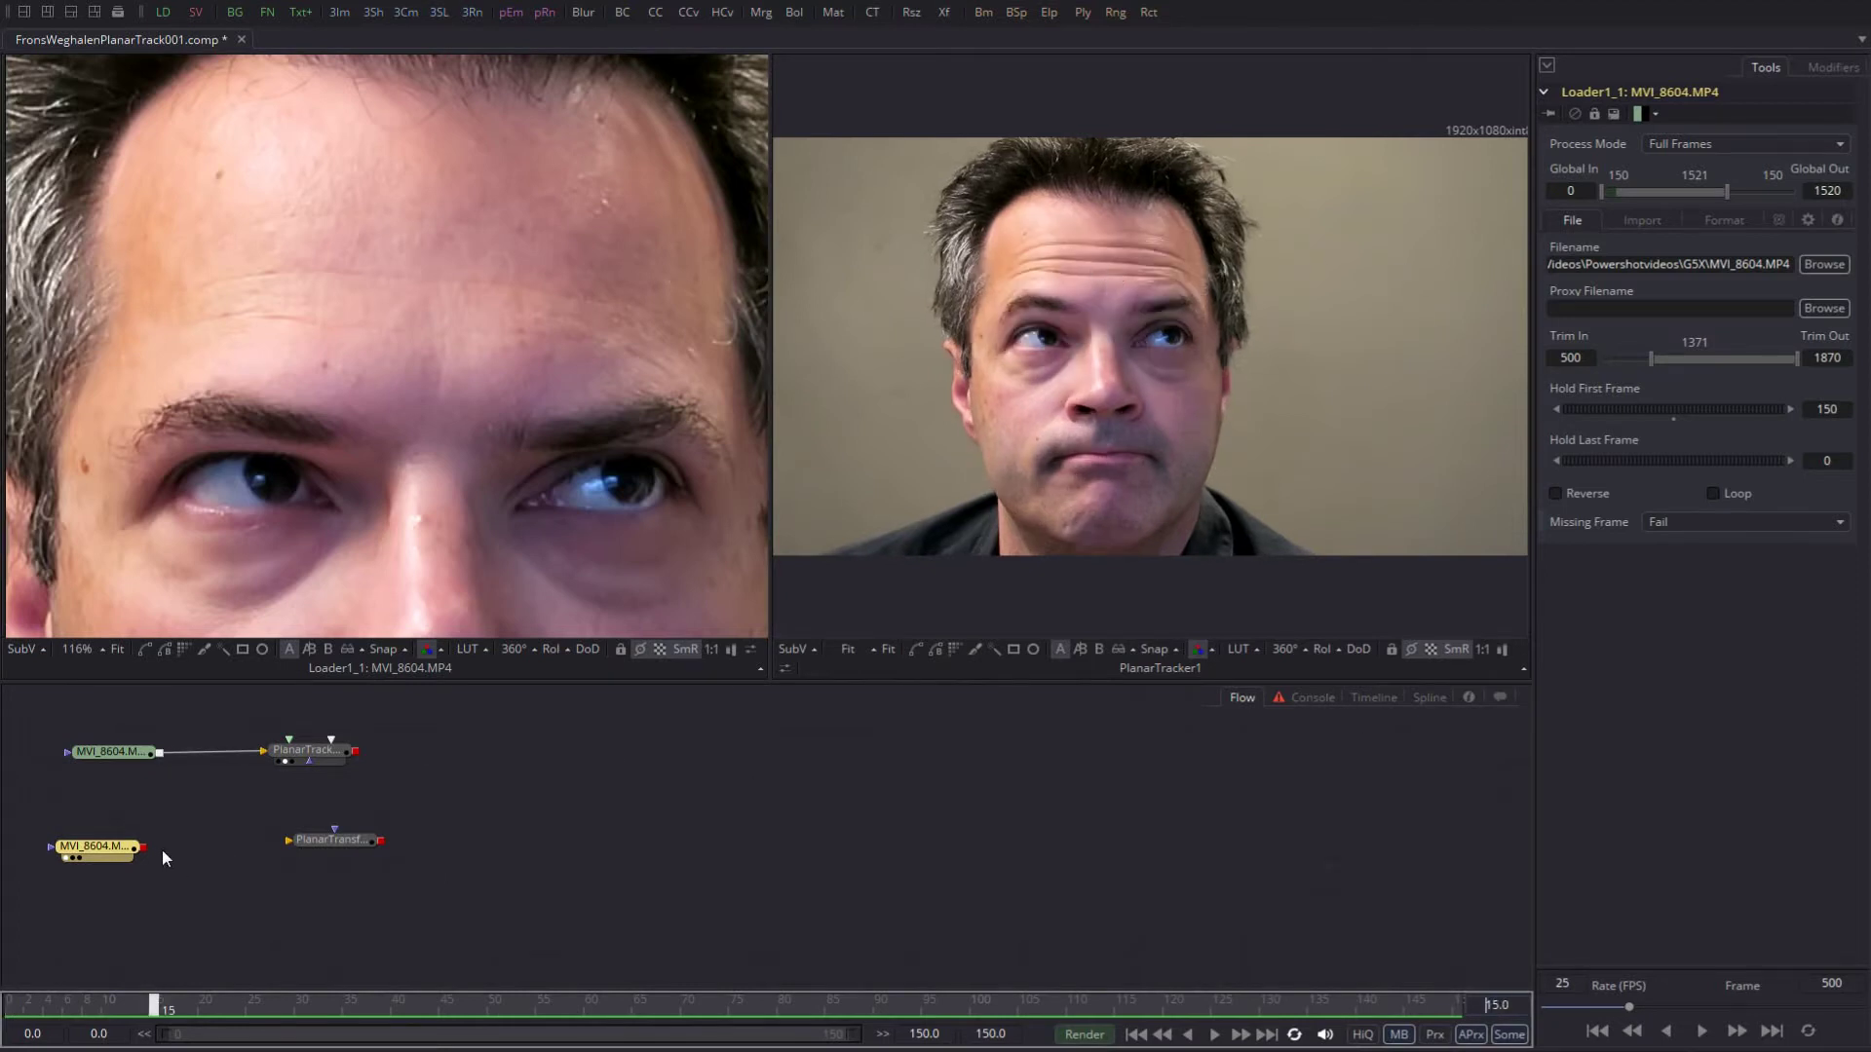
Step: Wire the held-frame loader into PlanarTransform1 and the original clip as Merge1's background
left_click(110, 649)
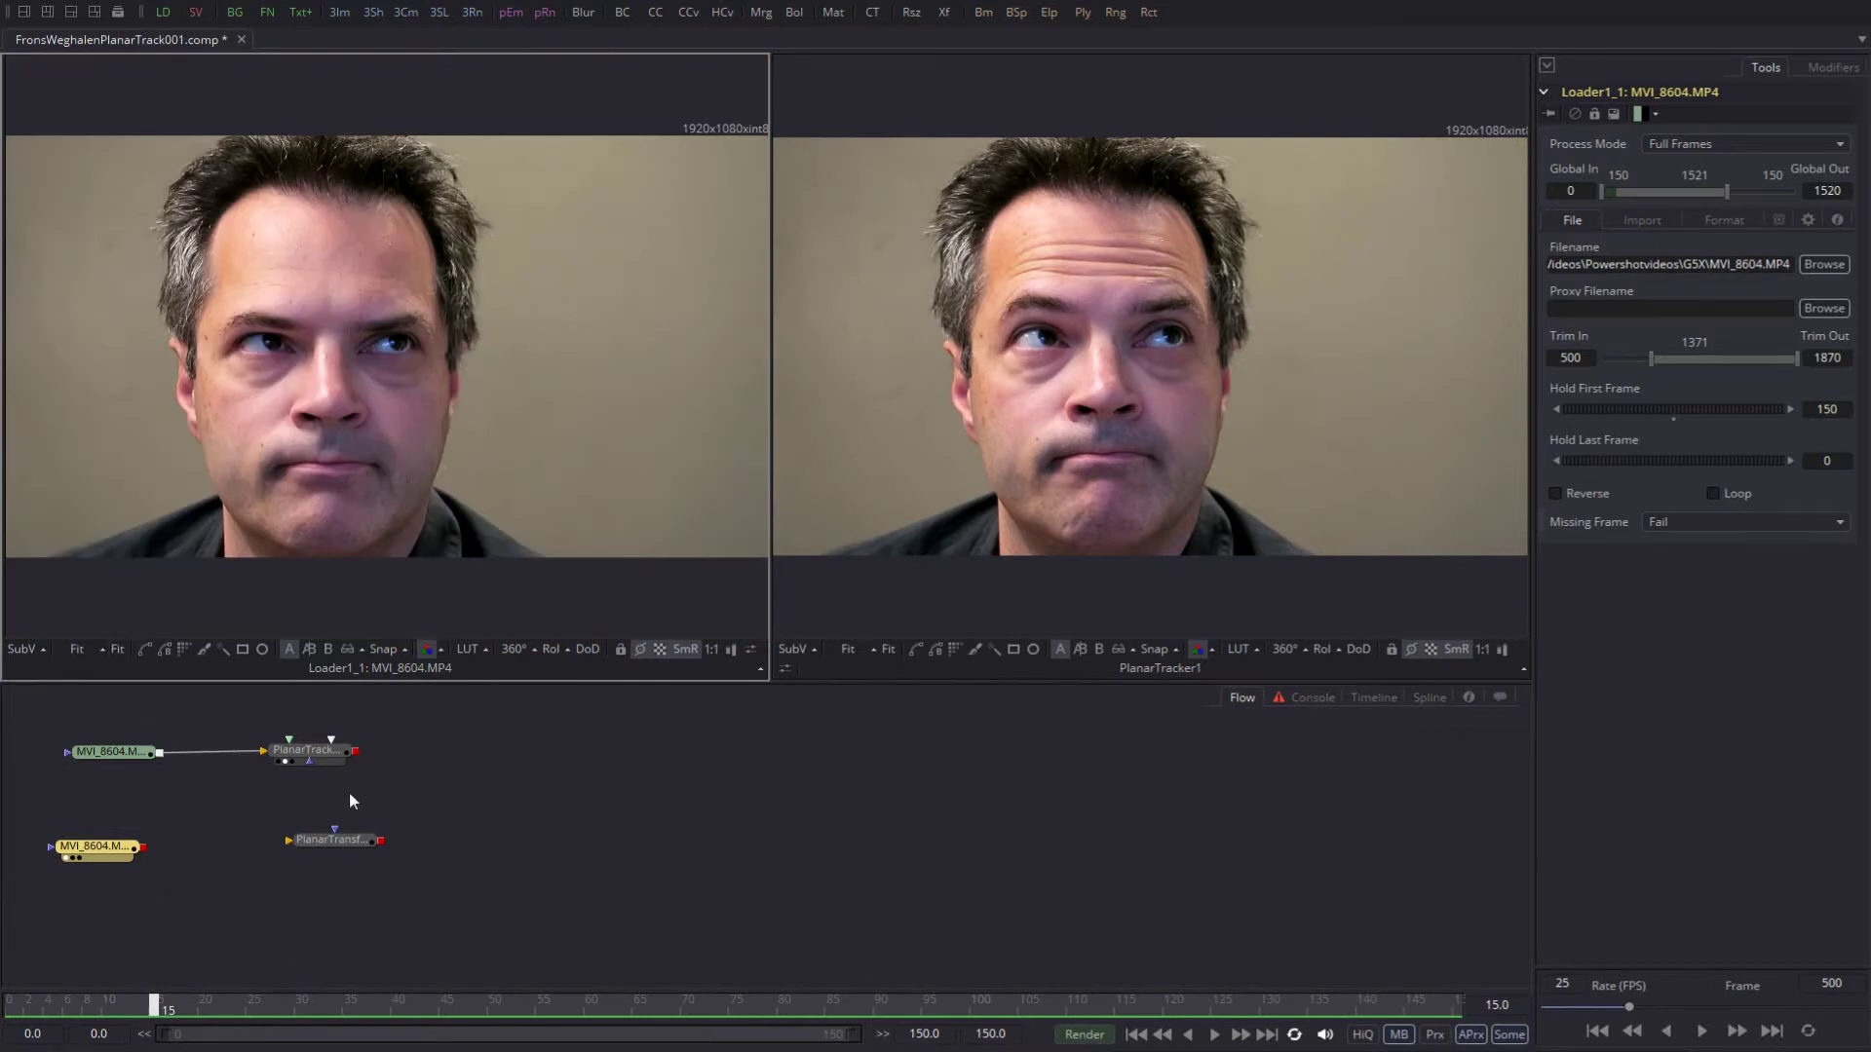
left_click(331, 841)
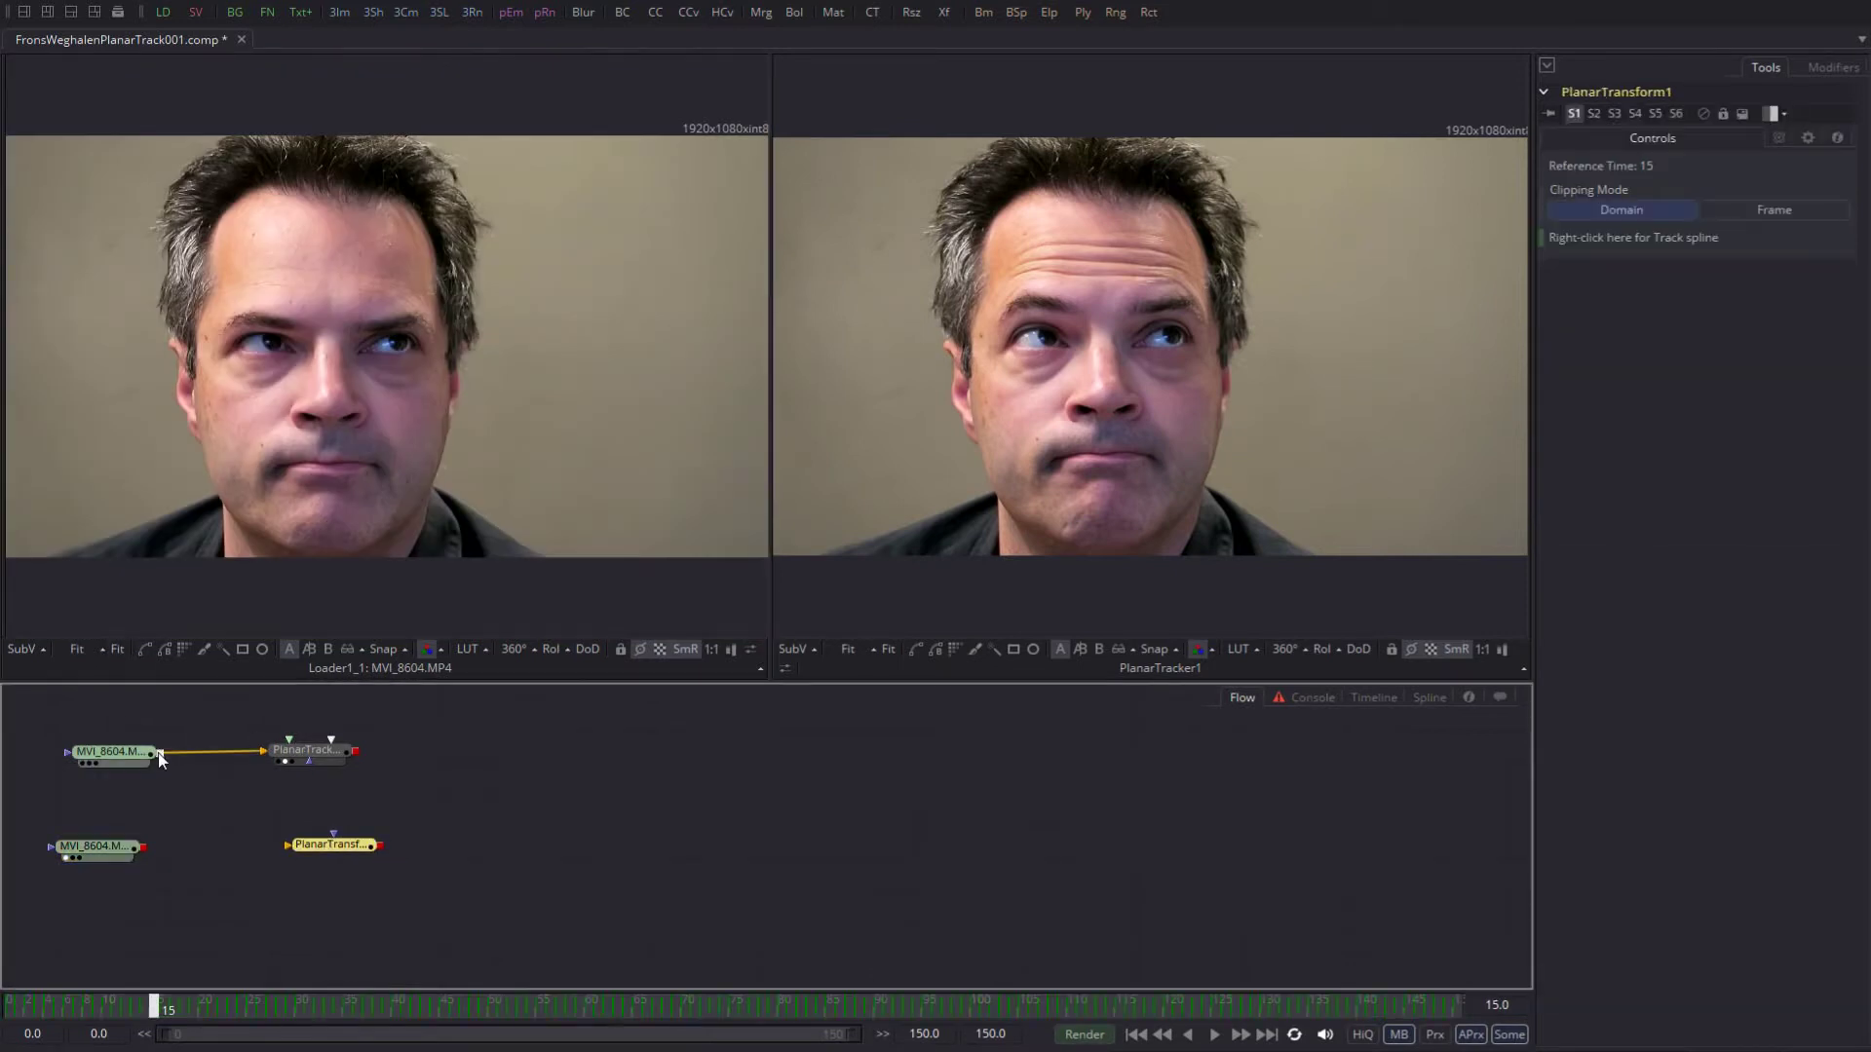
left_click_drag(273, 839, 284, 844)
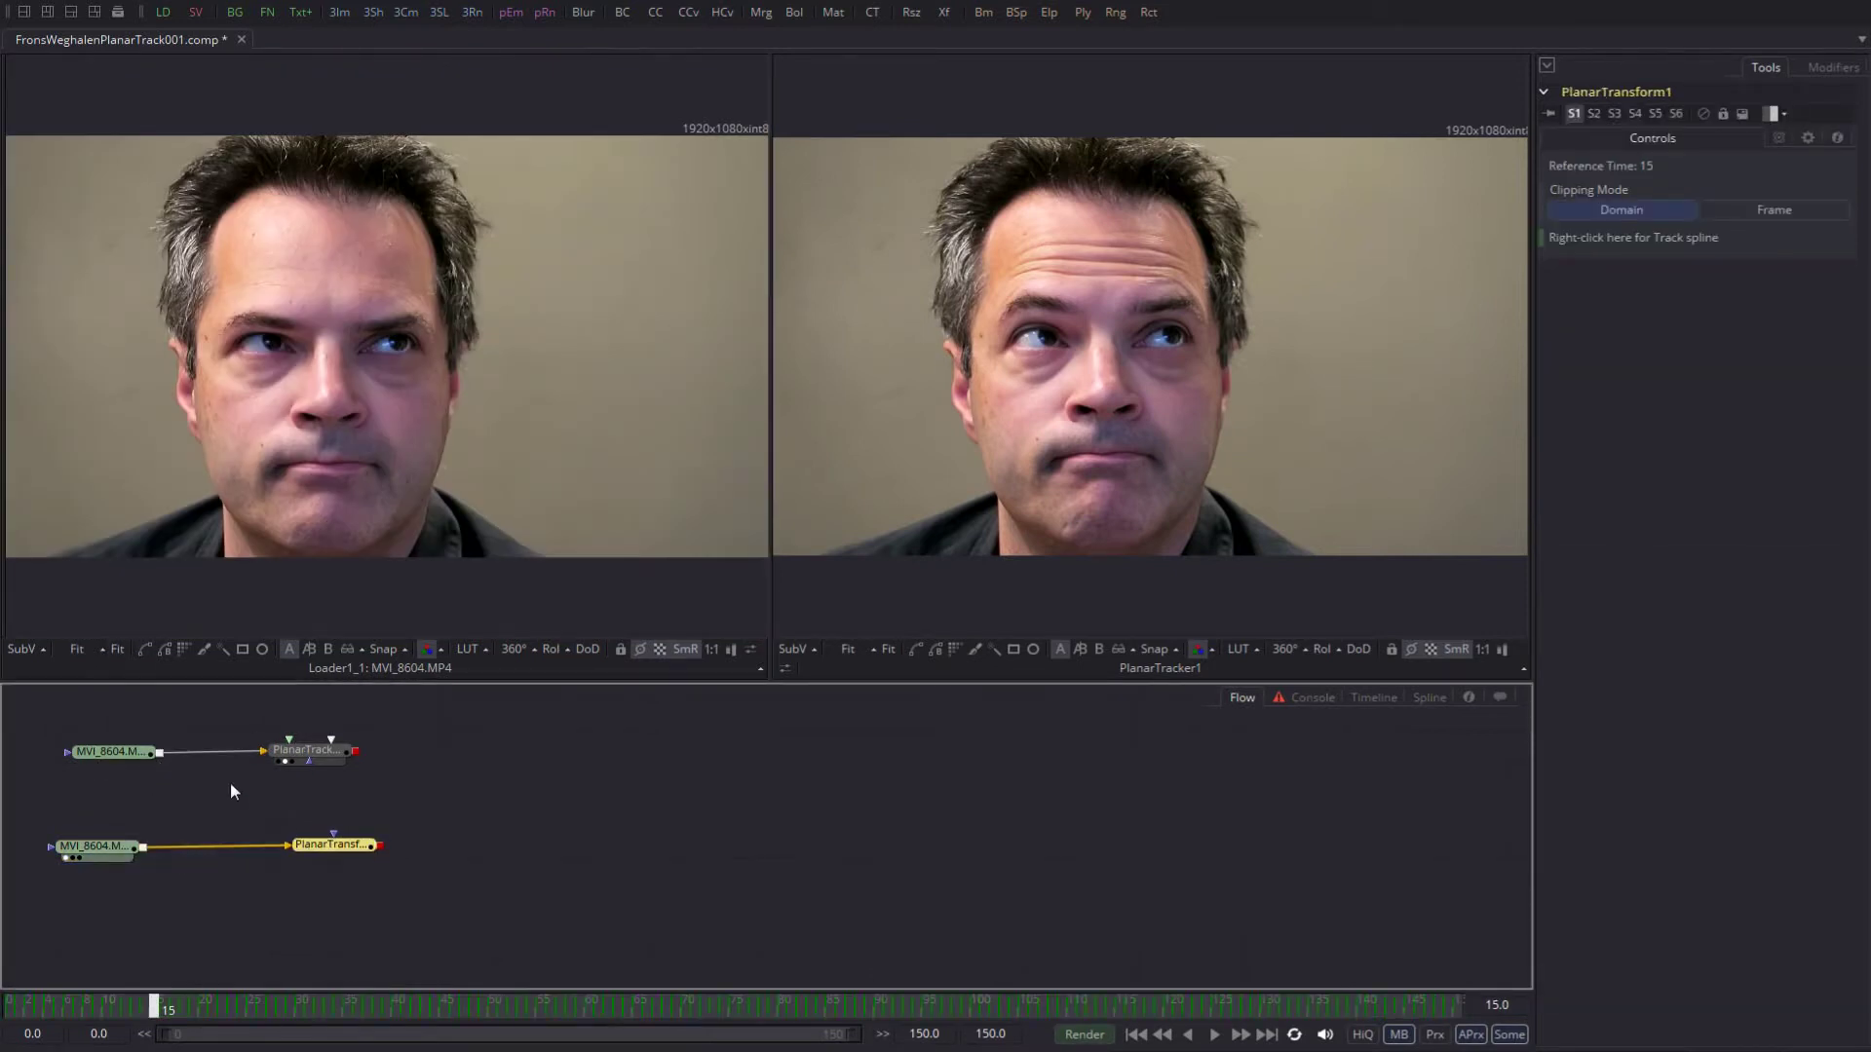
left_click_drag(159, 752, 638, 872)
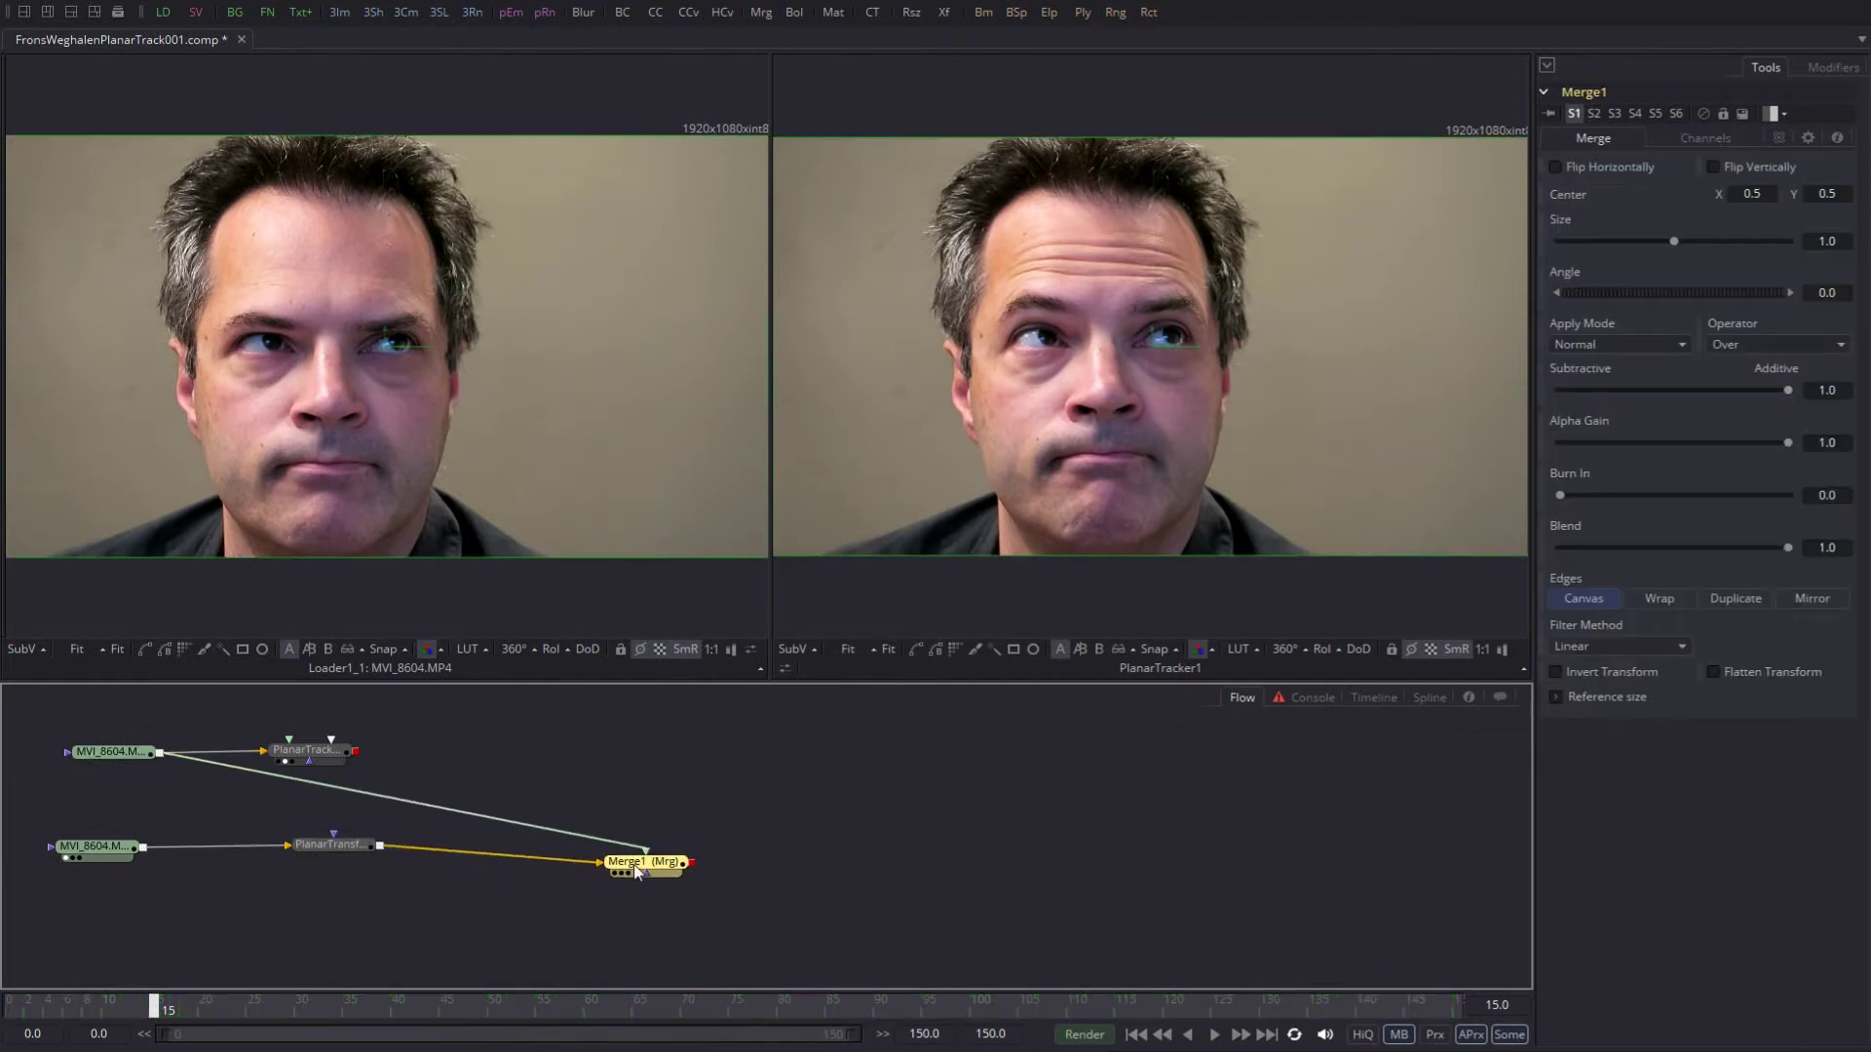
key("2")
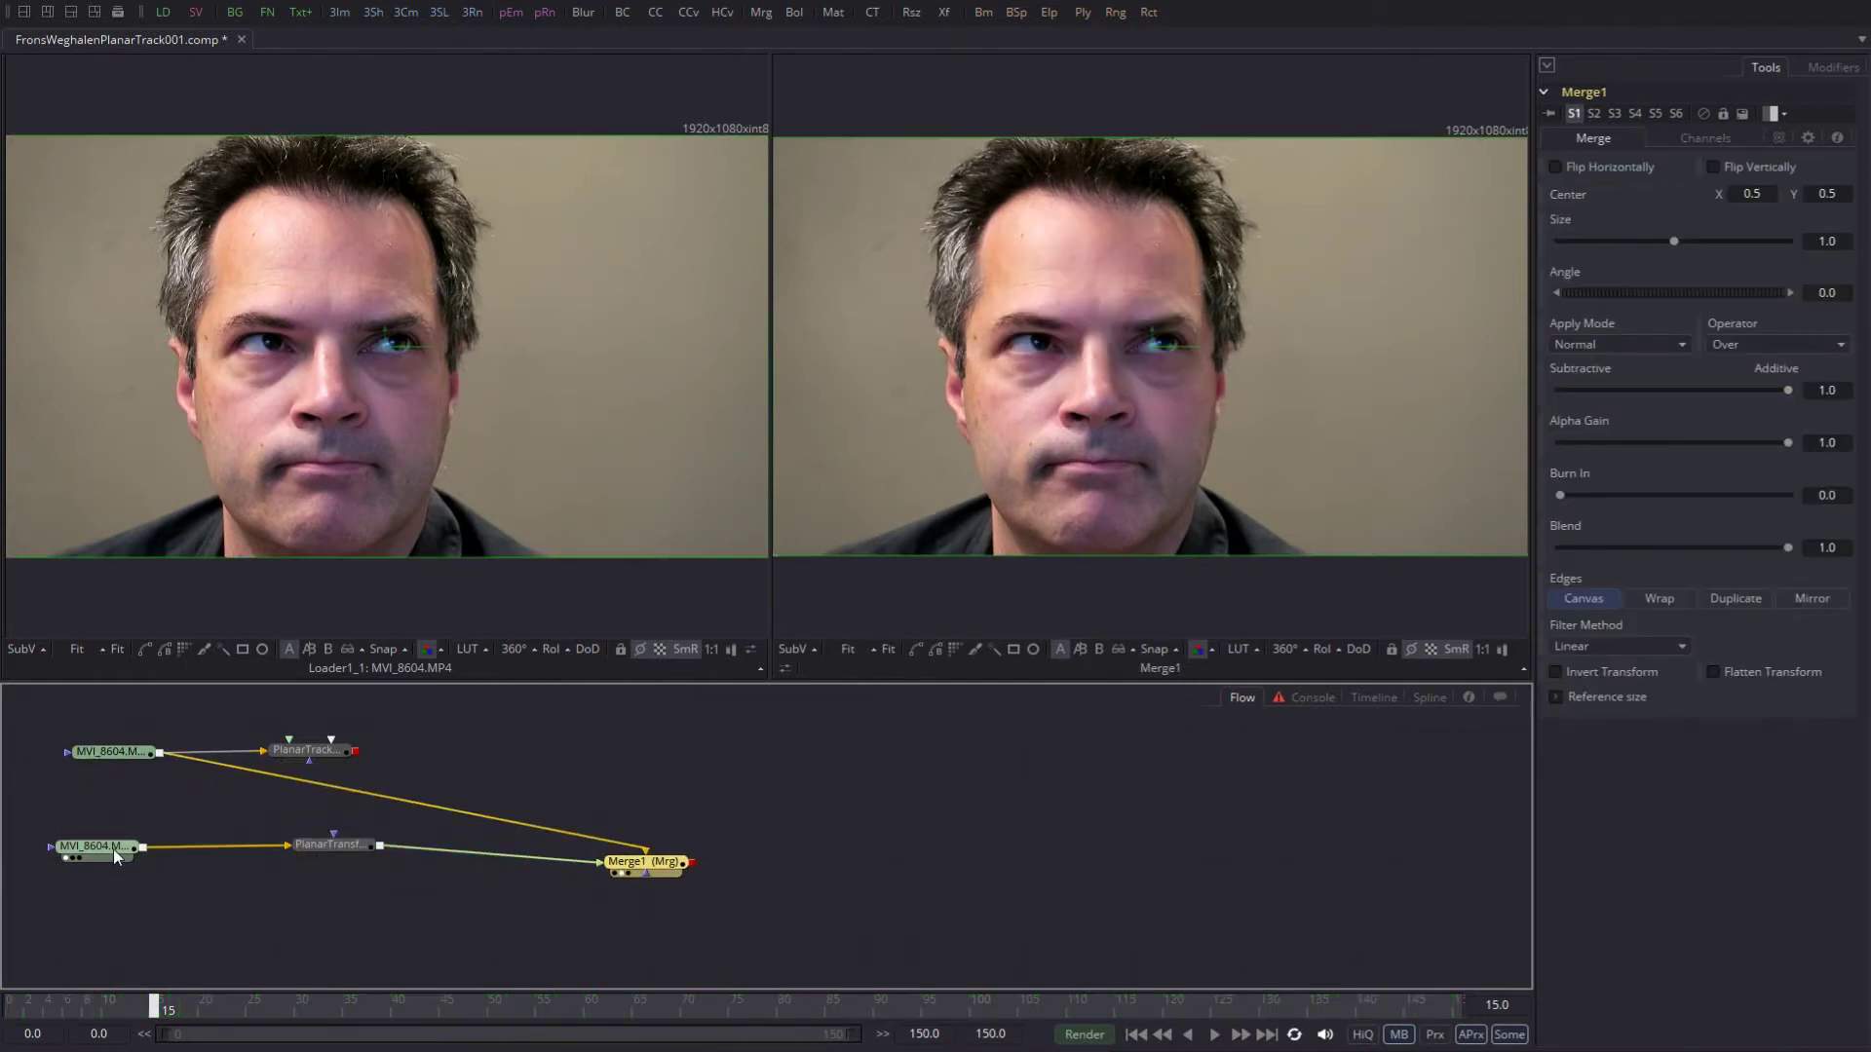
Step: Show the lower MVI_8604 clip in the right viewer and rearrange PlanarTransform1 and the loader
left_click(115, 850)
key("2")
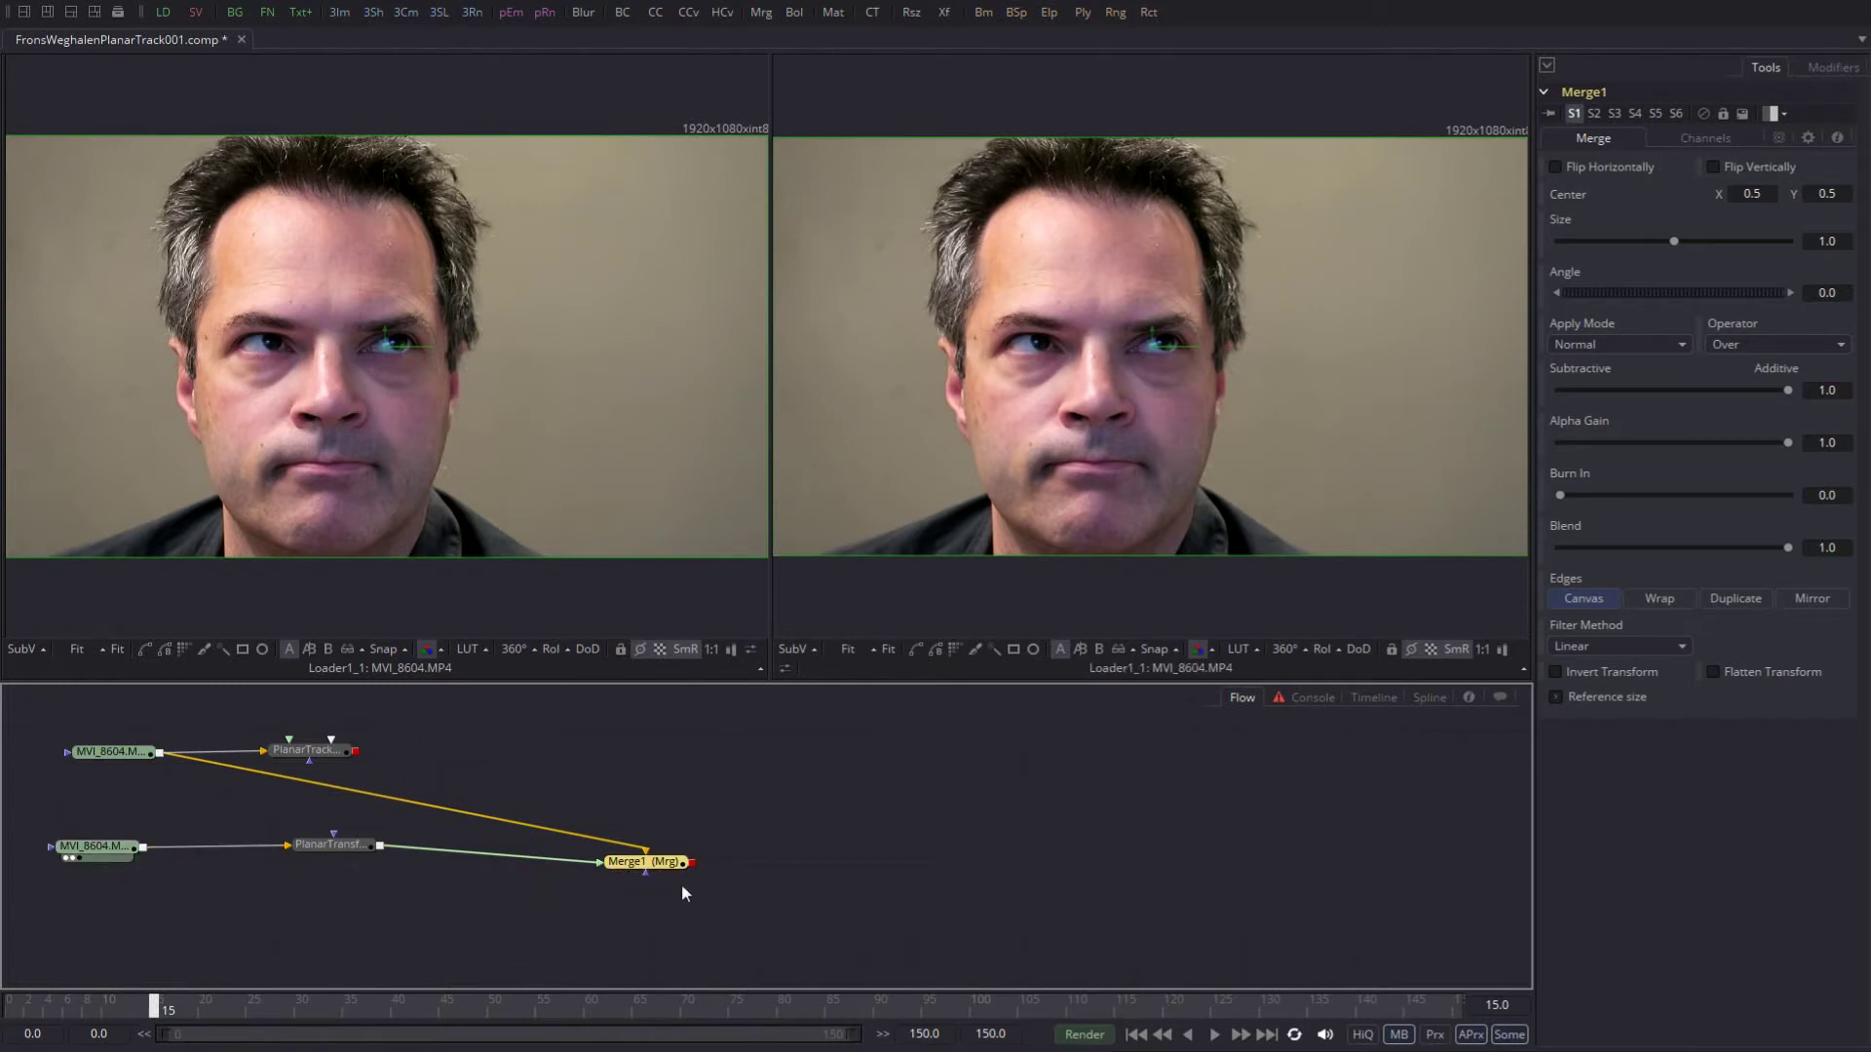
left_click_drag(346, 852, 450, 877)
left_click(448, 869)
left_click_drag(127, 853, 136, 867)
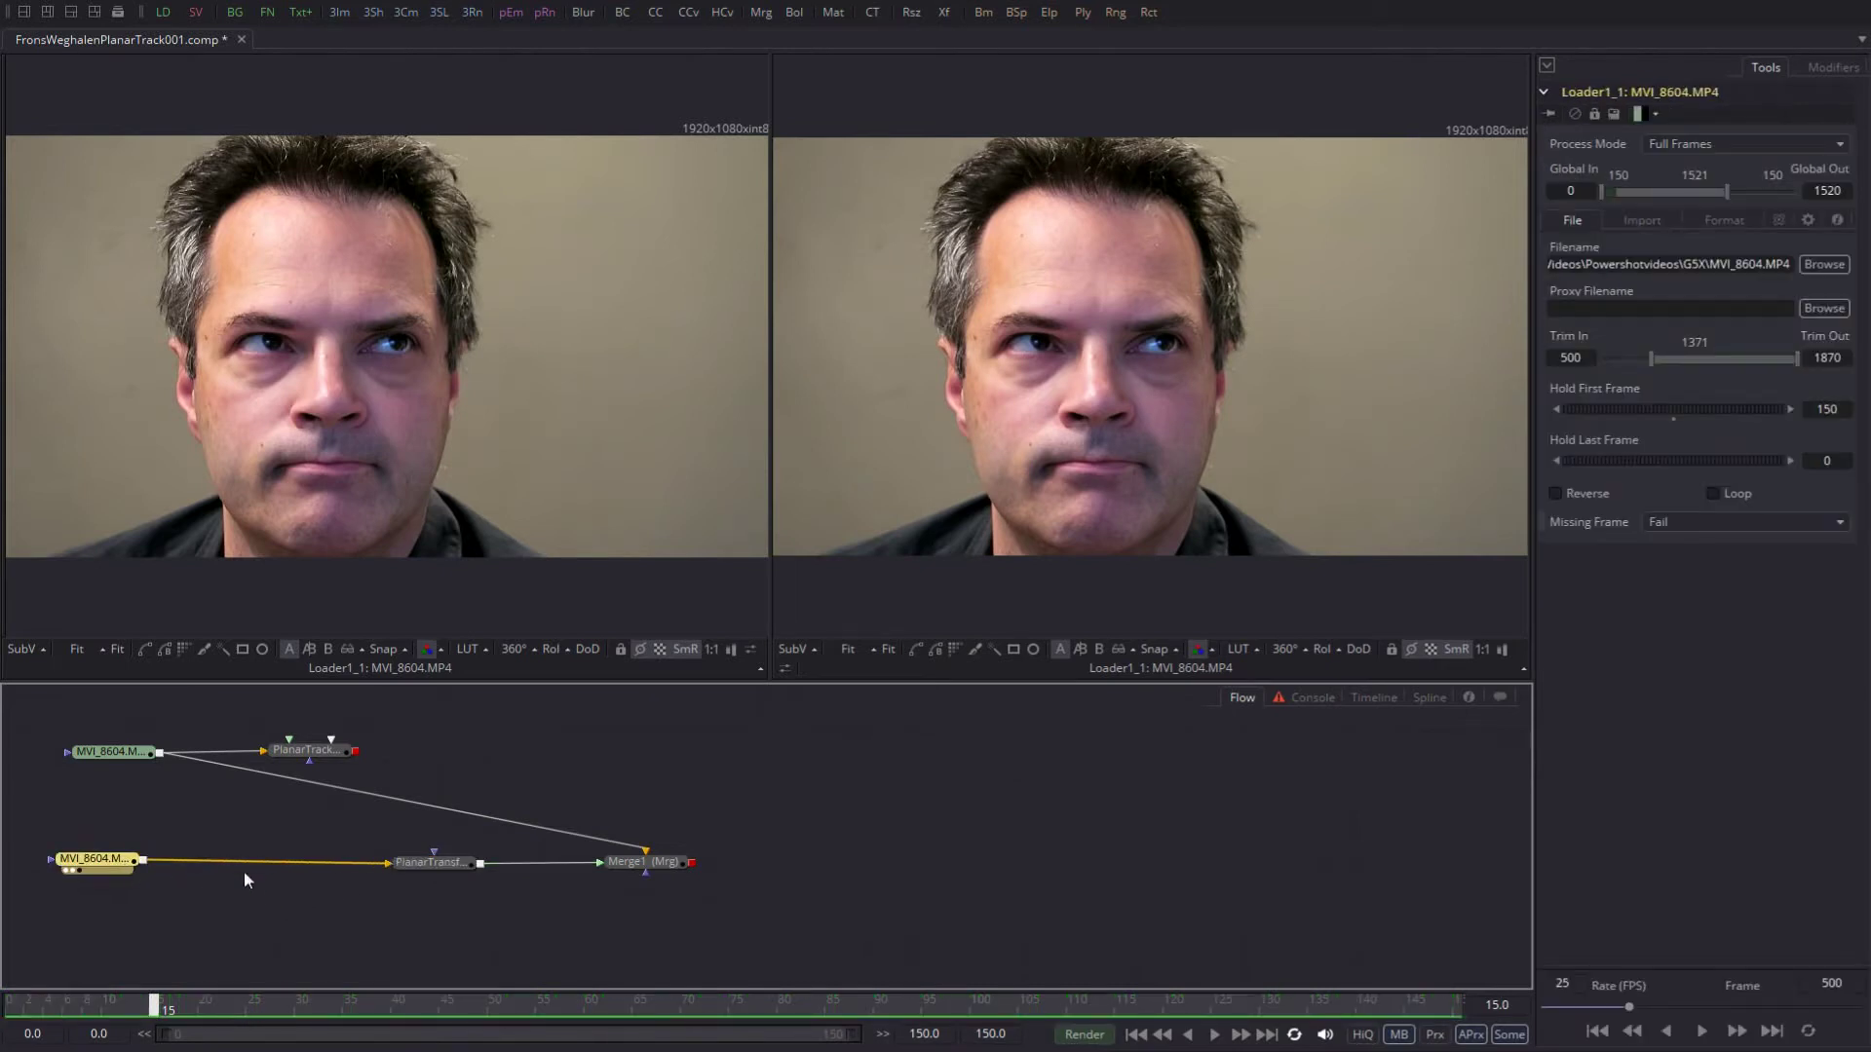
Step: Play from frame 0 with PlanarTransform1's output in the left viewer, then stop
left_click(1136, 1036)
left_click(1215, 1035)
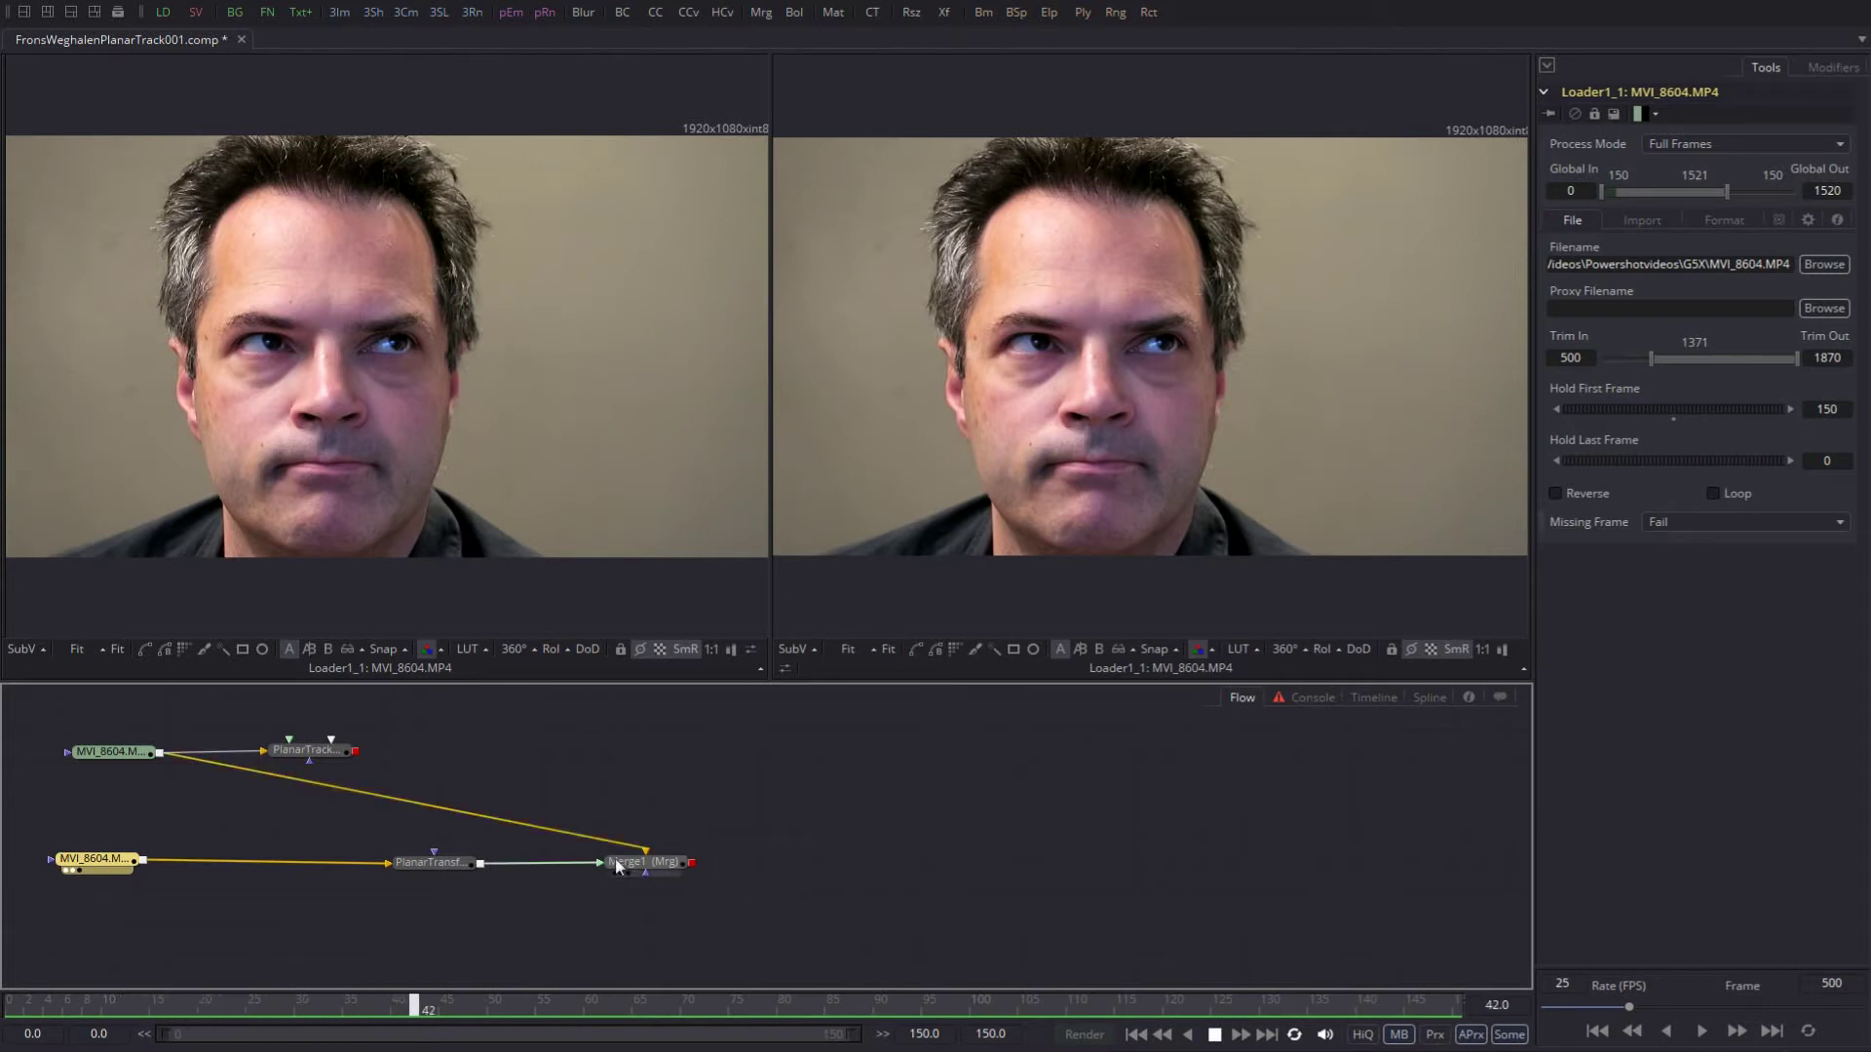
left_click_drag(459, 873, 487, 400)
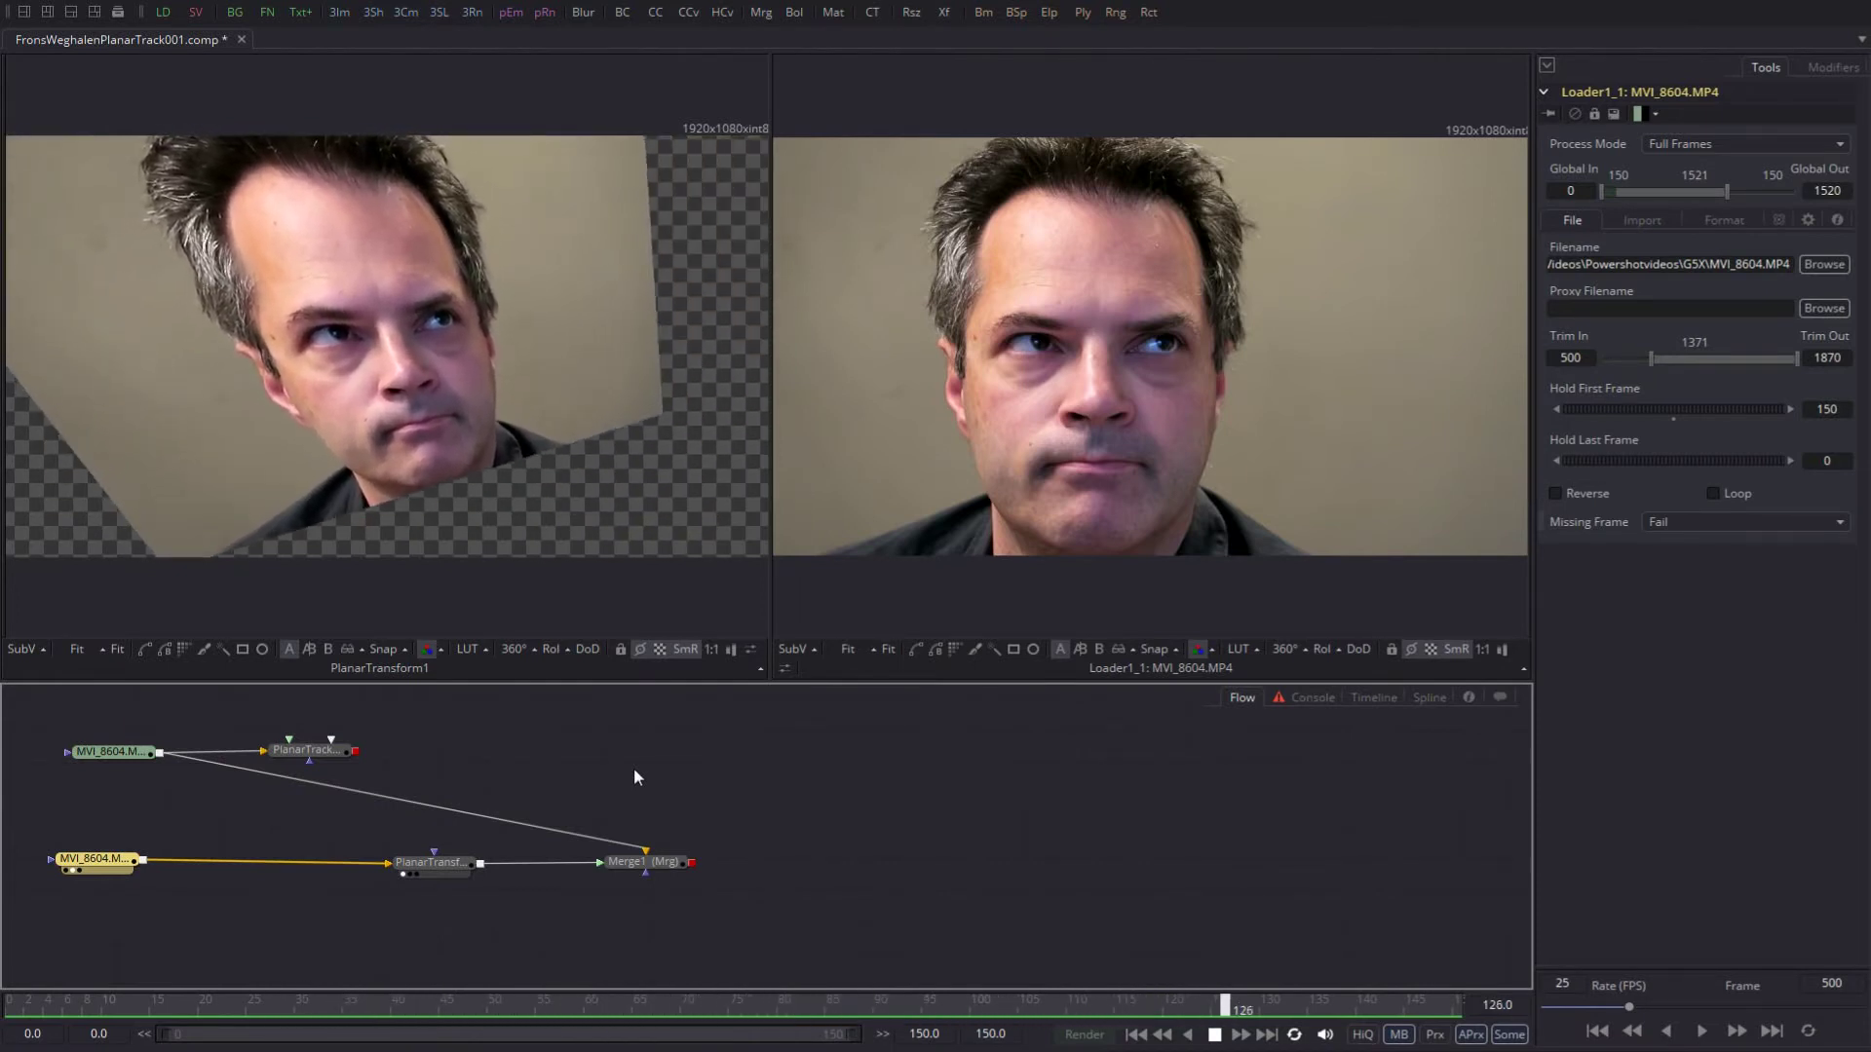
key("space")
left_click(1136, 1034)
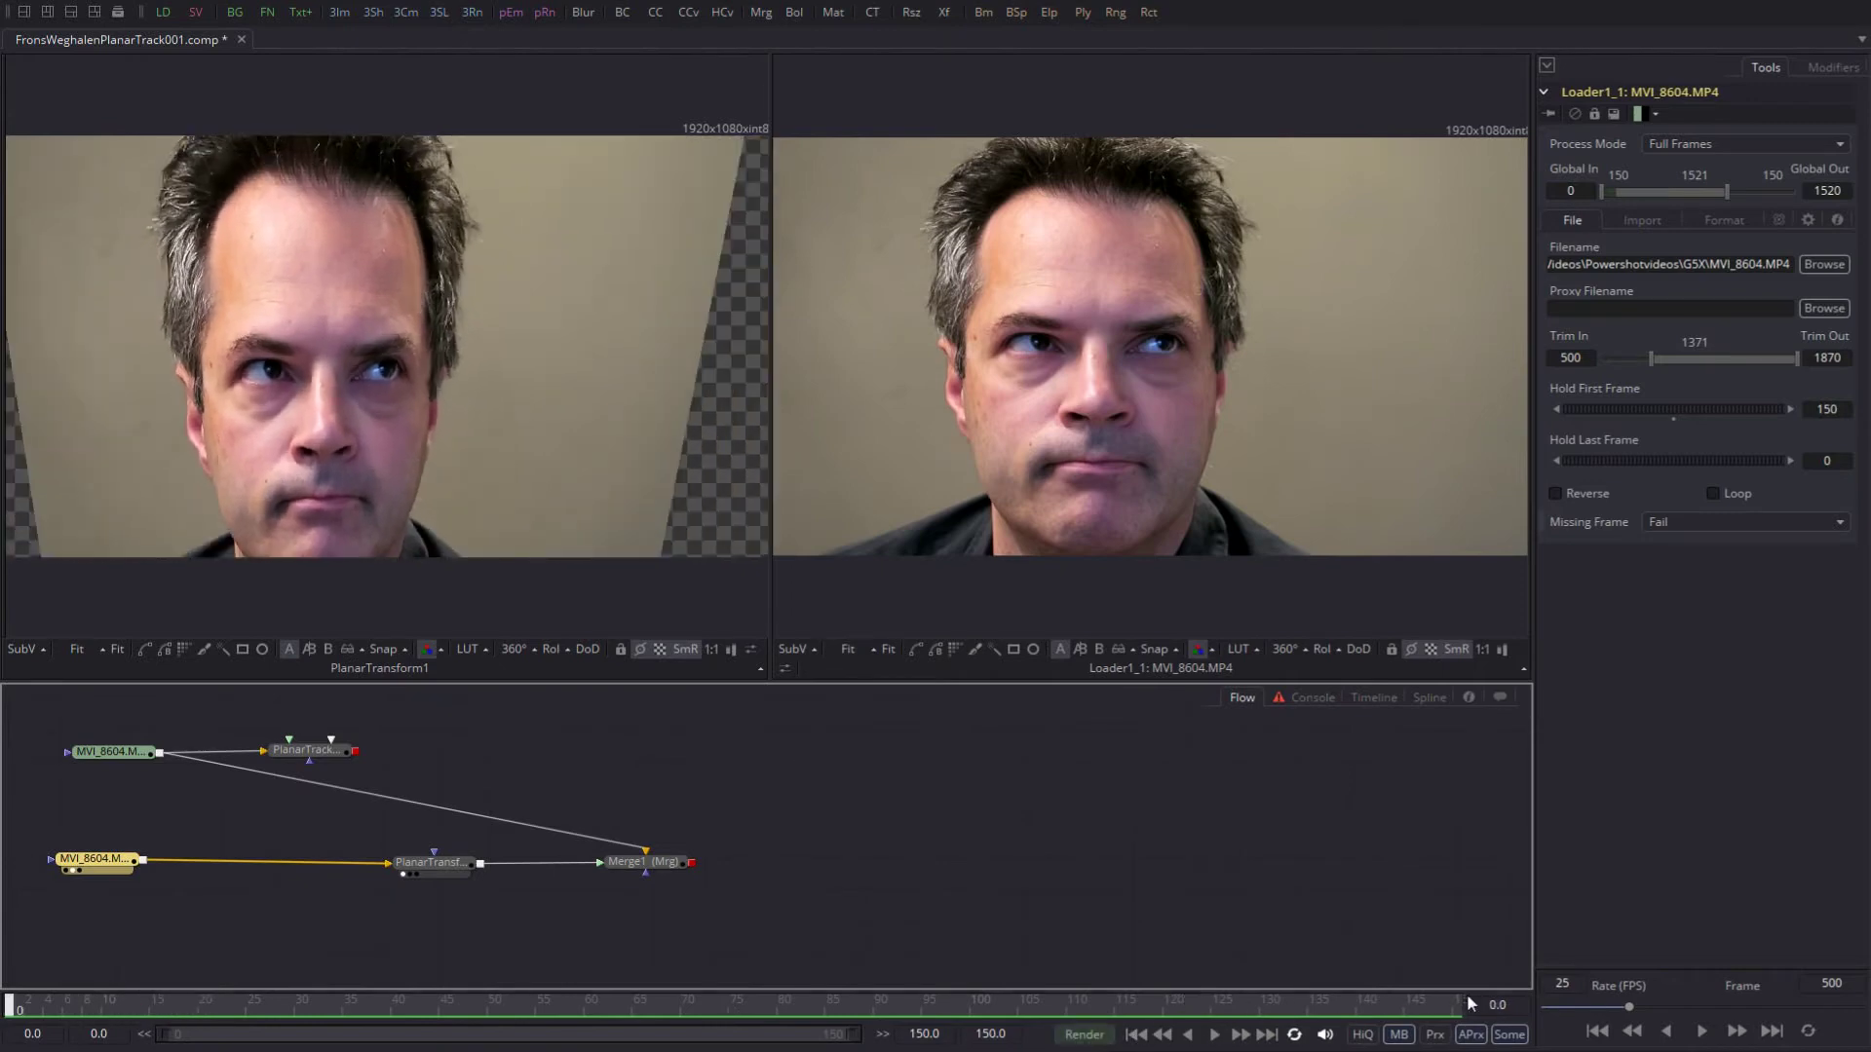
Step: Go to frame 15, scrub ahead to check the warp, and return to frame 15
left_click(1497, 1004)
type("15")
key("Return")
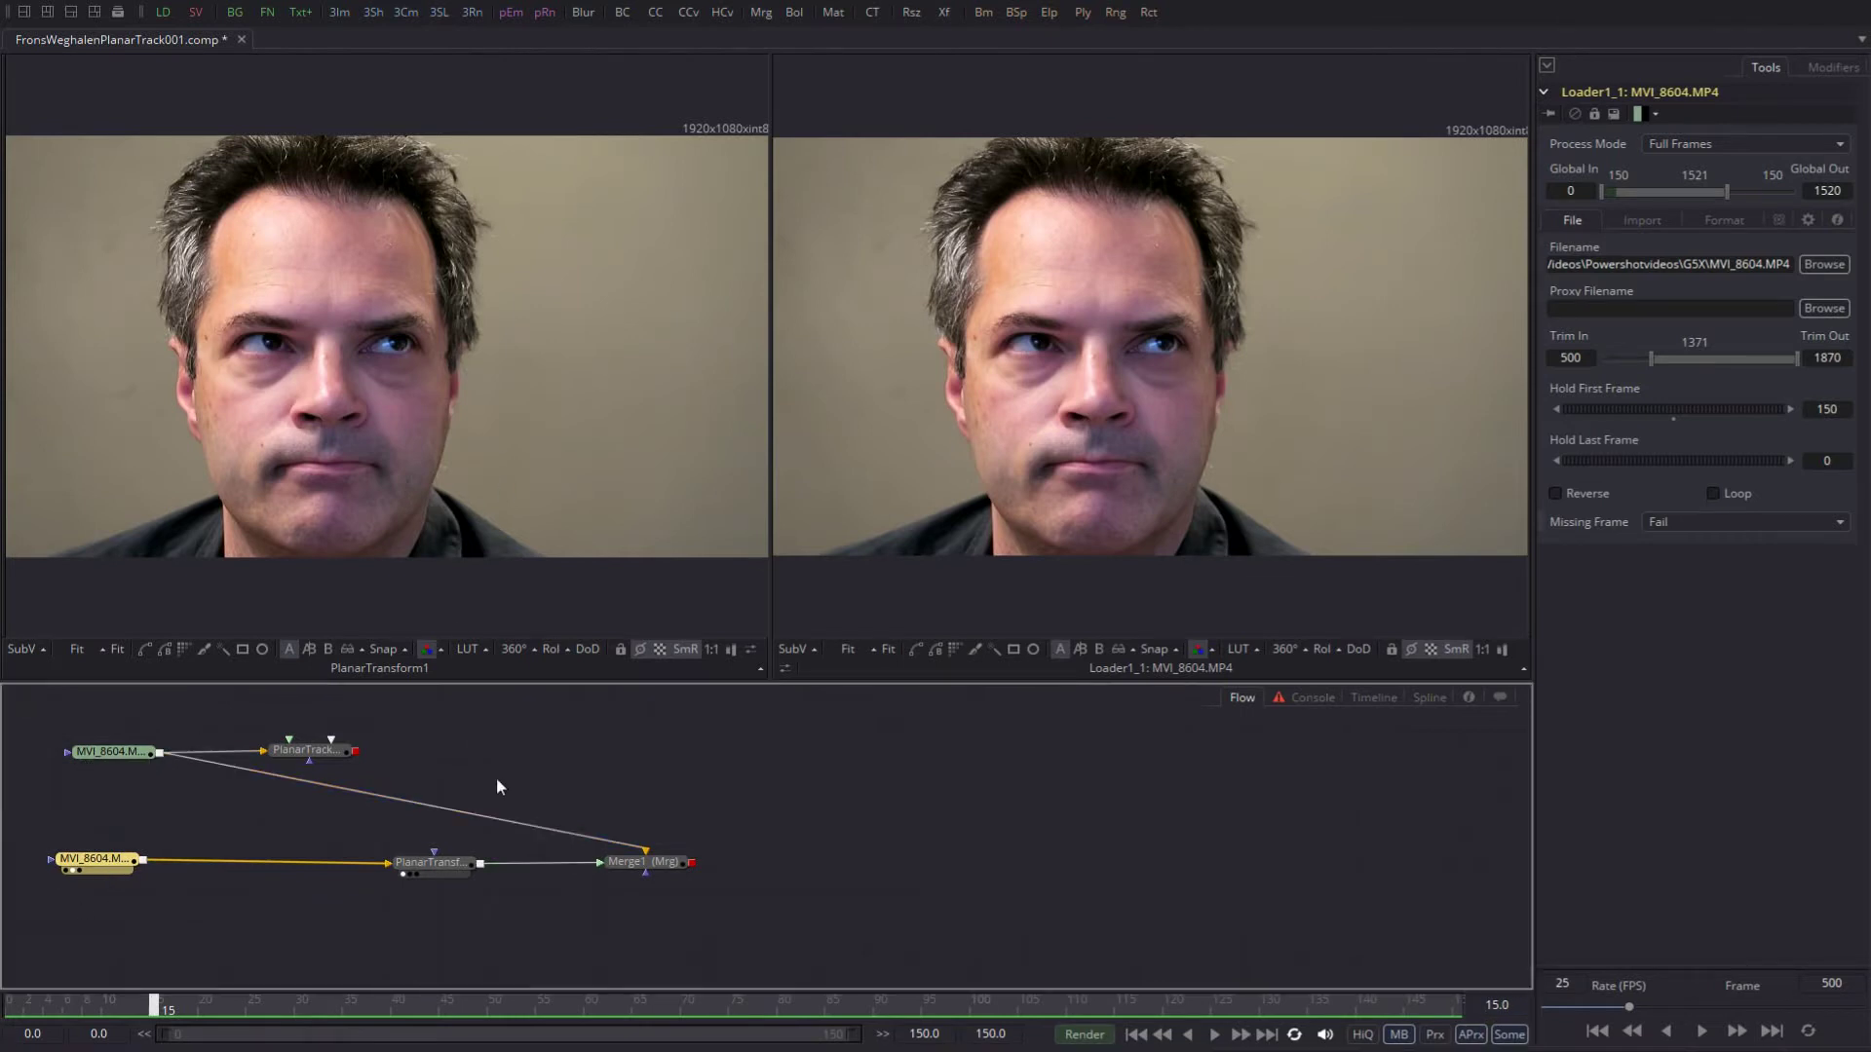
key("1")
left_click_drag(168, 1015, 77, 1009)
left_click(1508, 1004)
key("Return")
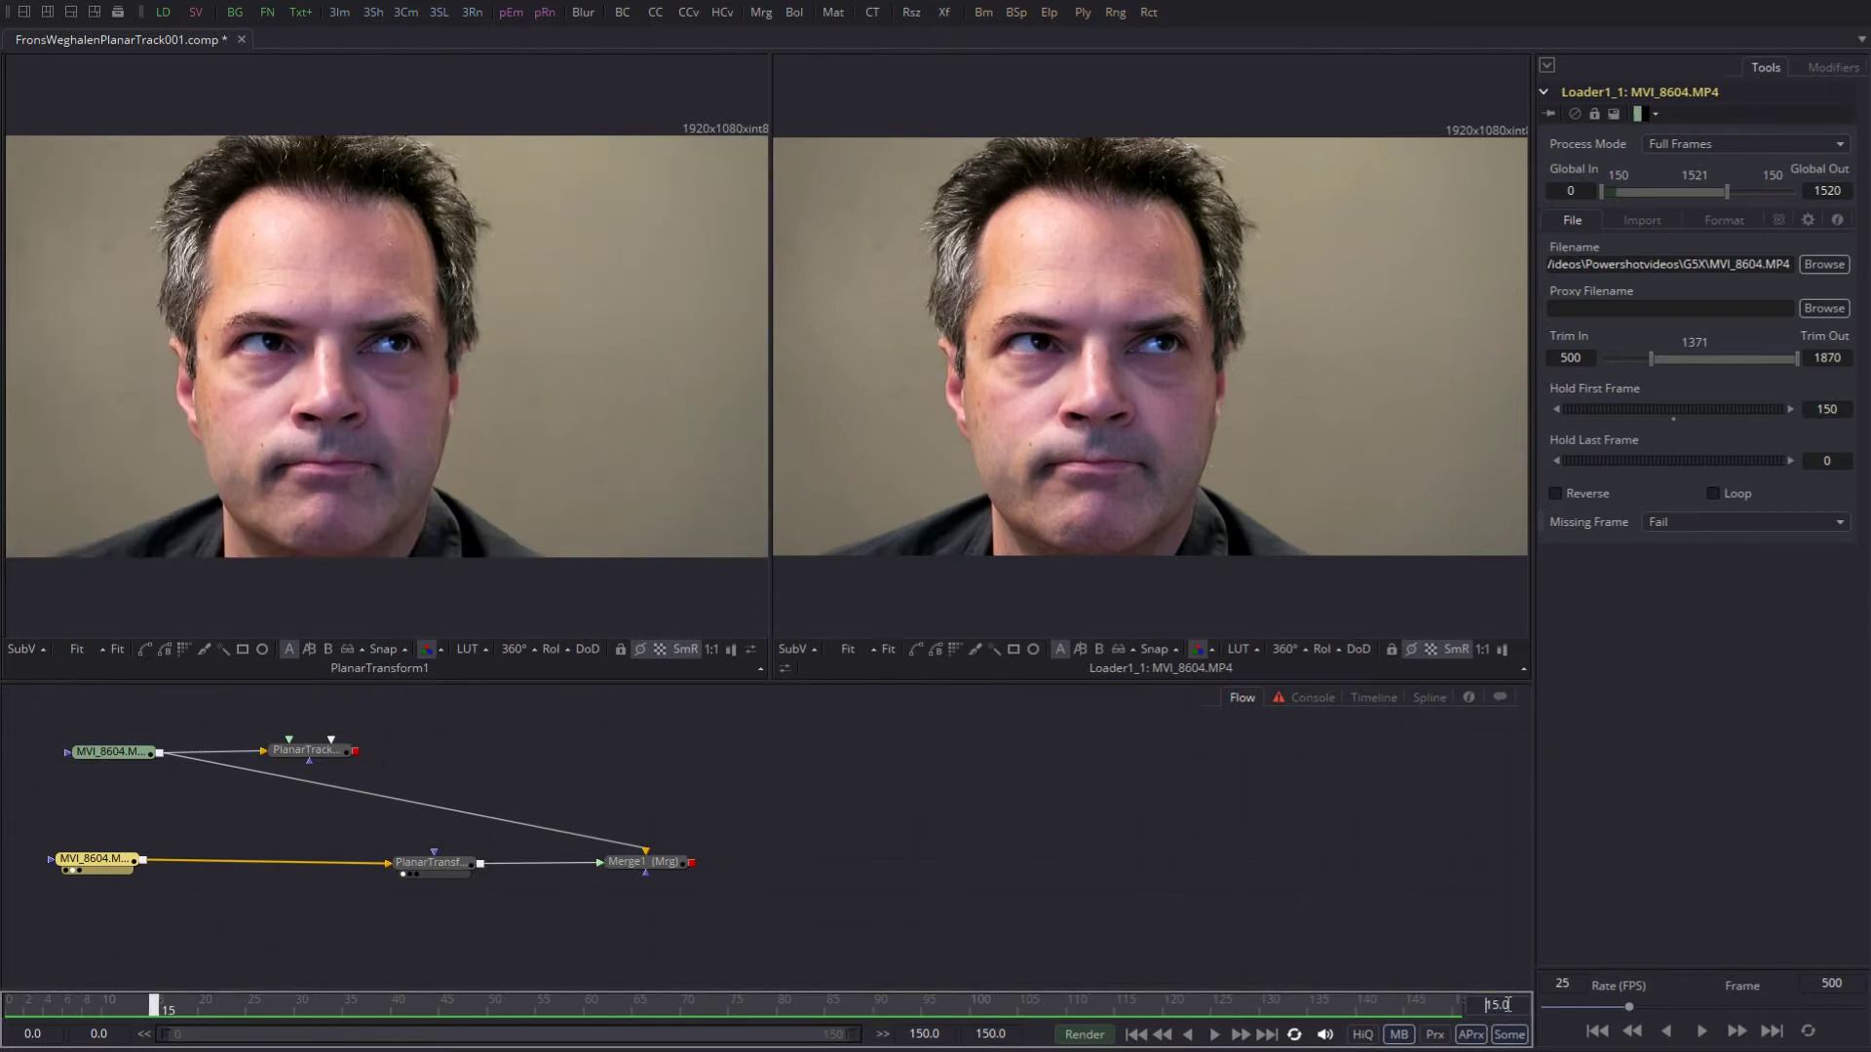
Step: Shift Merge1 and PlanarTransform1 right and insert a Matte Control node before PlanarTransform1
left_click_drag(646, 861, 1036, 407)
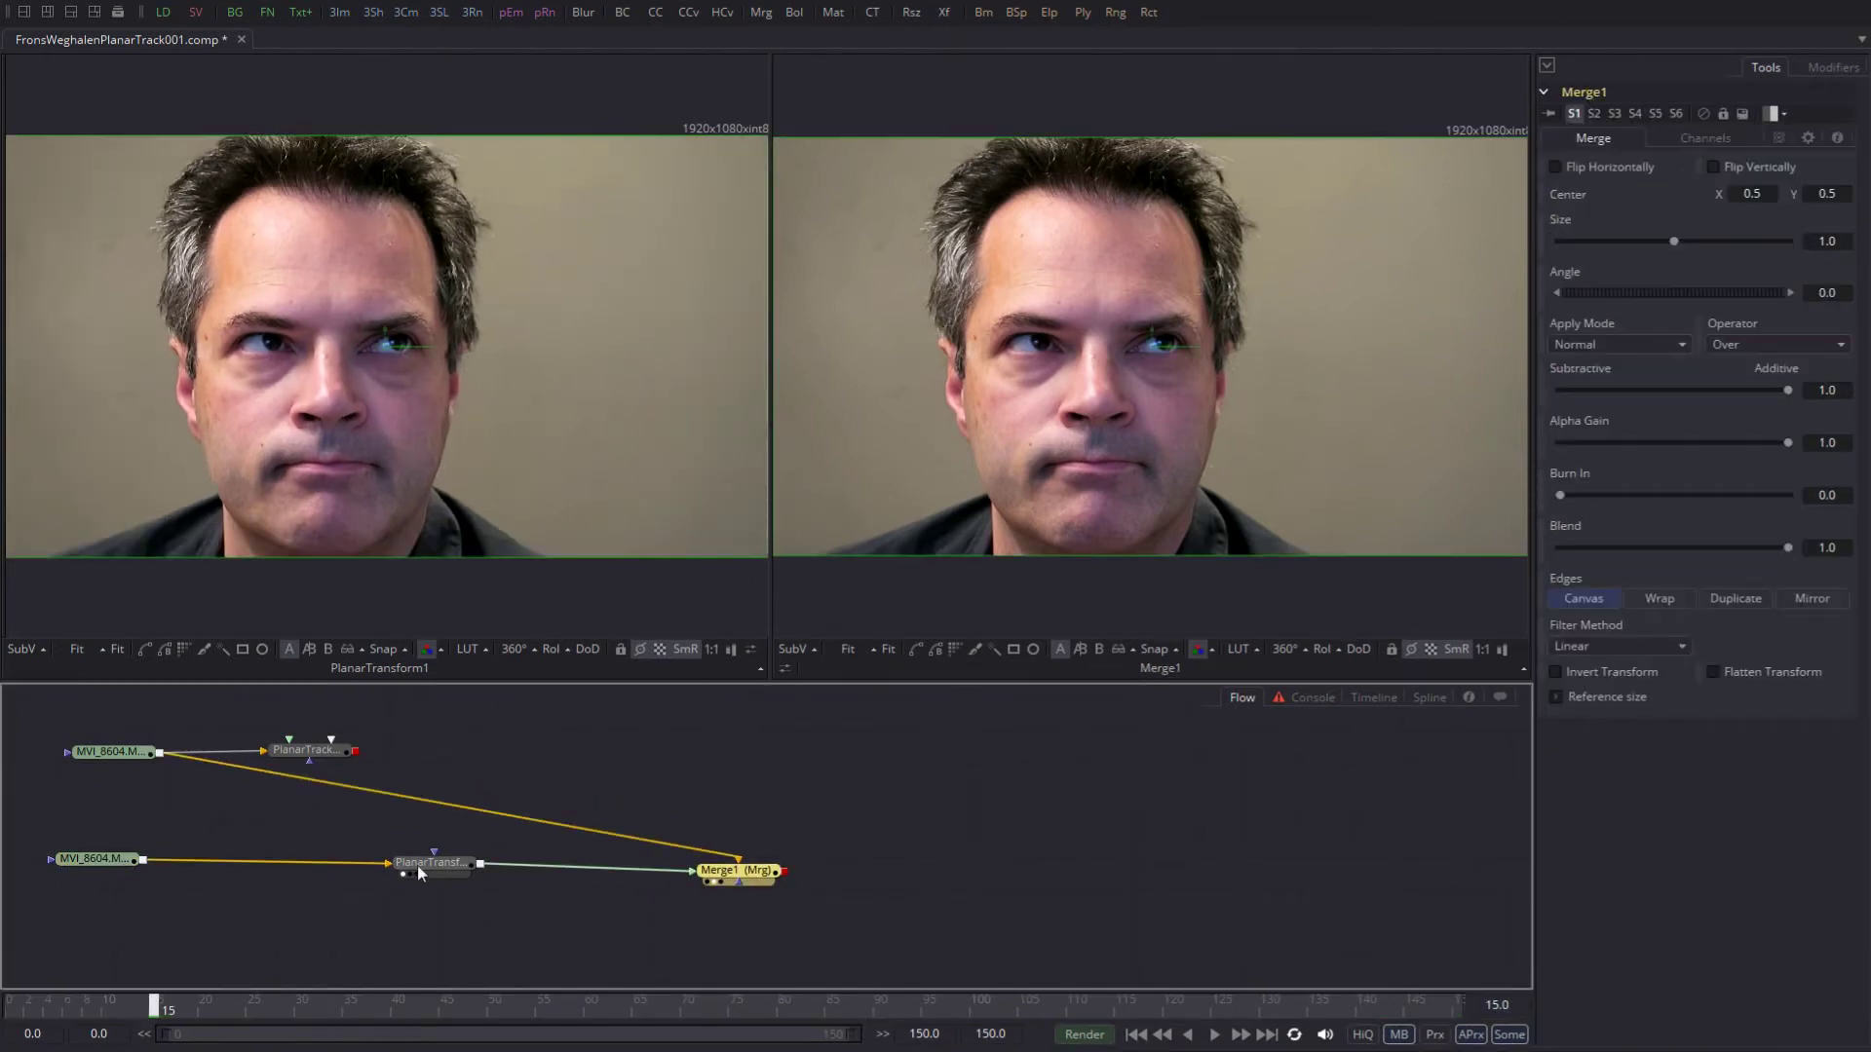
left_click_drag(421, 865, 590, 871)
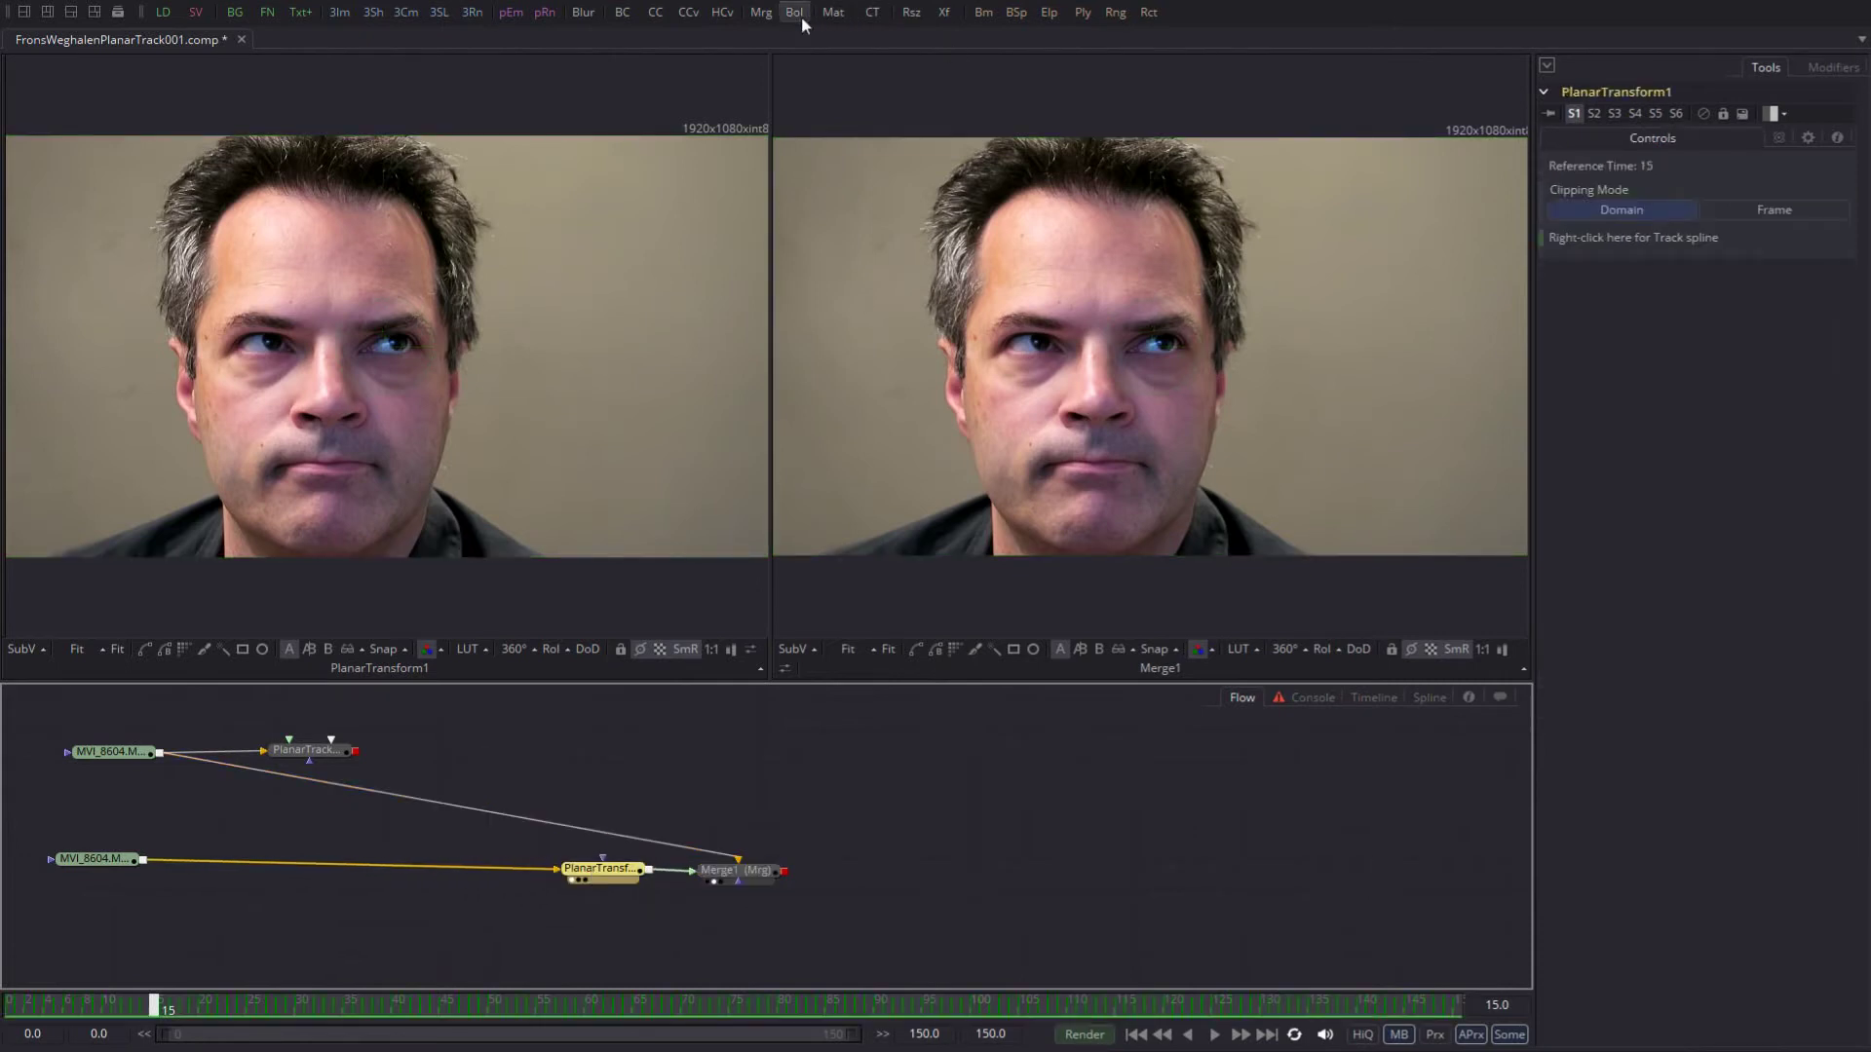
left_click_drag(833, 13, 395, 877)
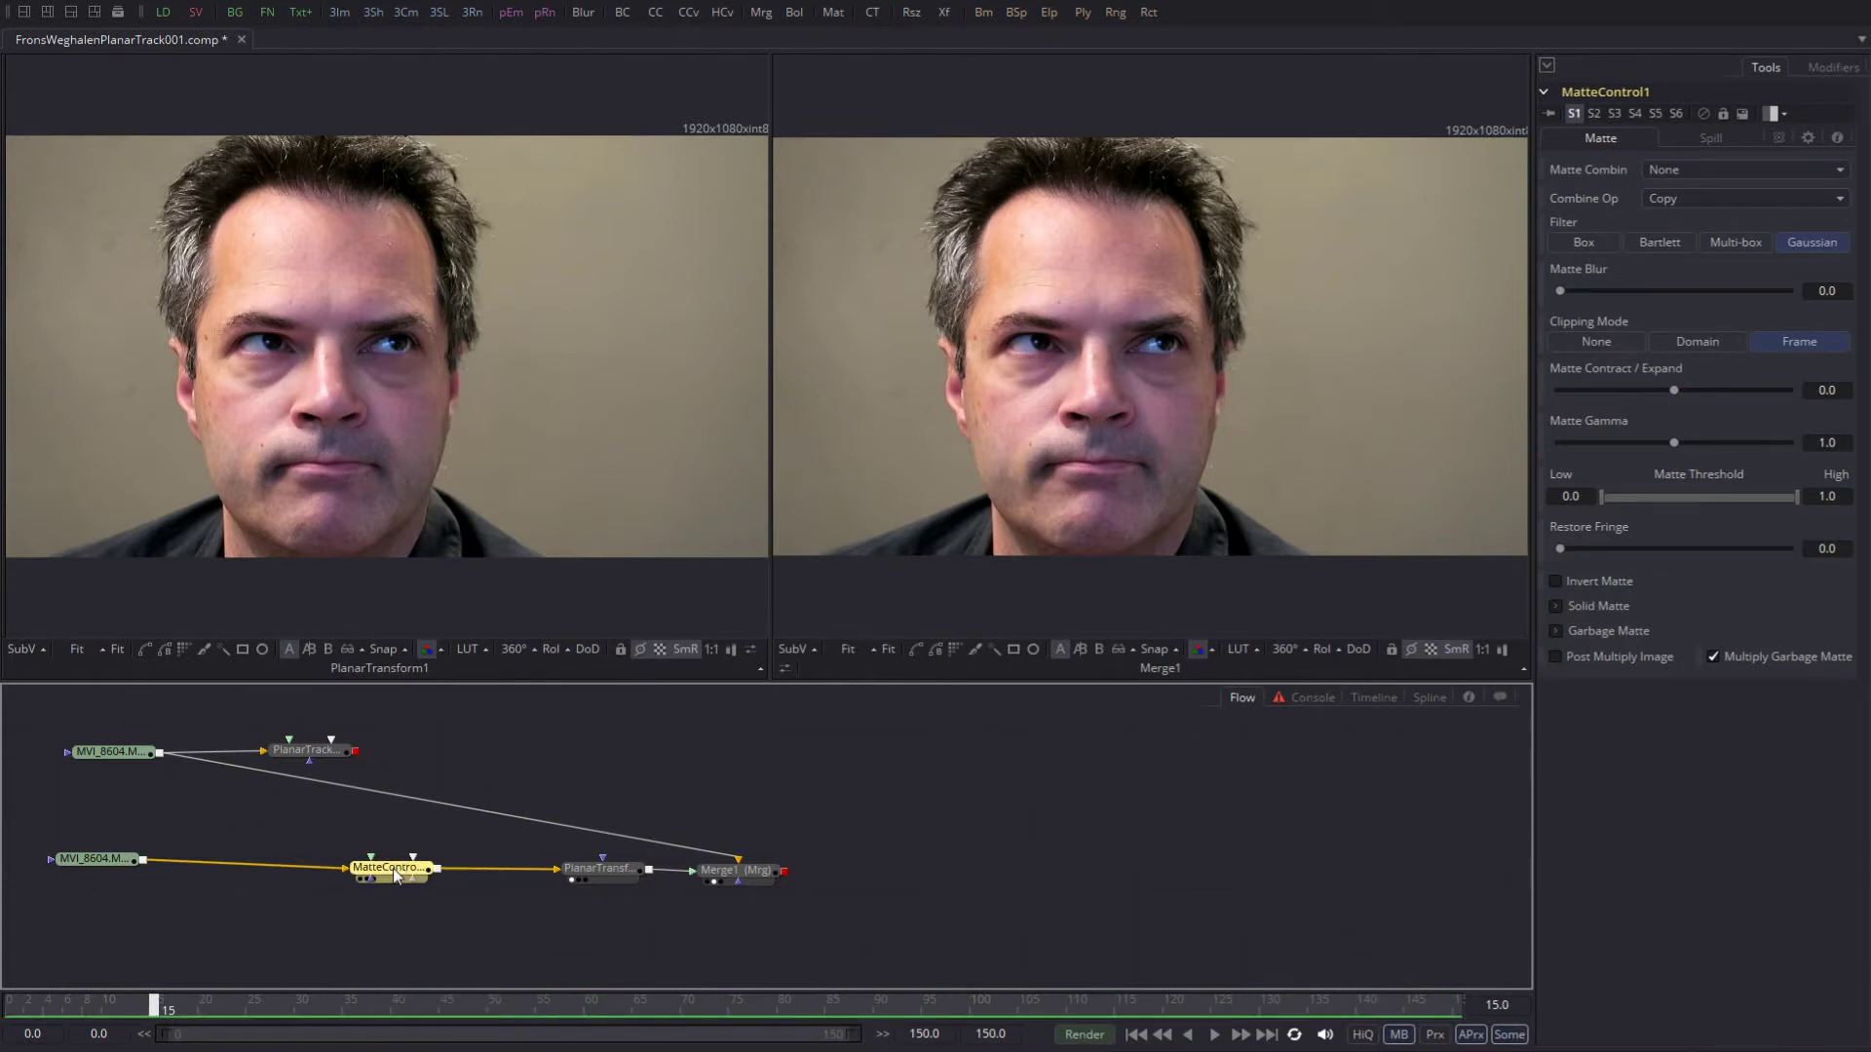
Step: Add a Polygon garbage matte to MatteControl1 from the left viewer's context menu
right_click(313, 269)
left_click(300, 332)
right_click(322, 311)
mouse_move(433, 700)
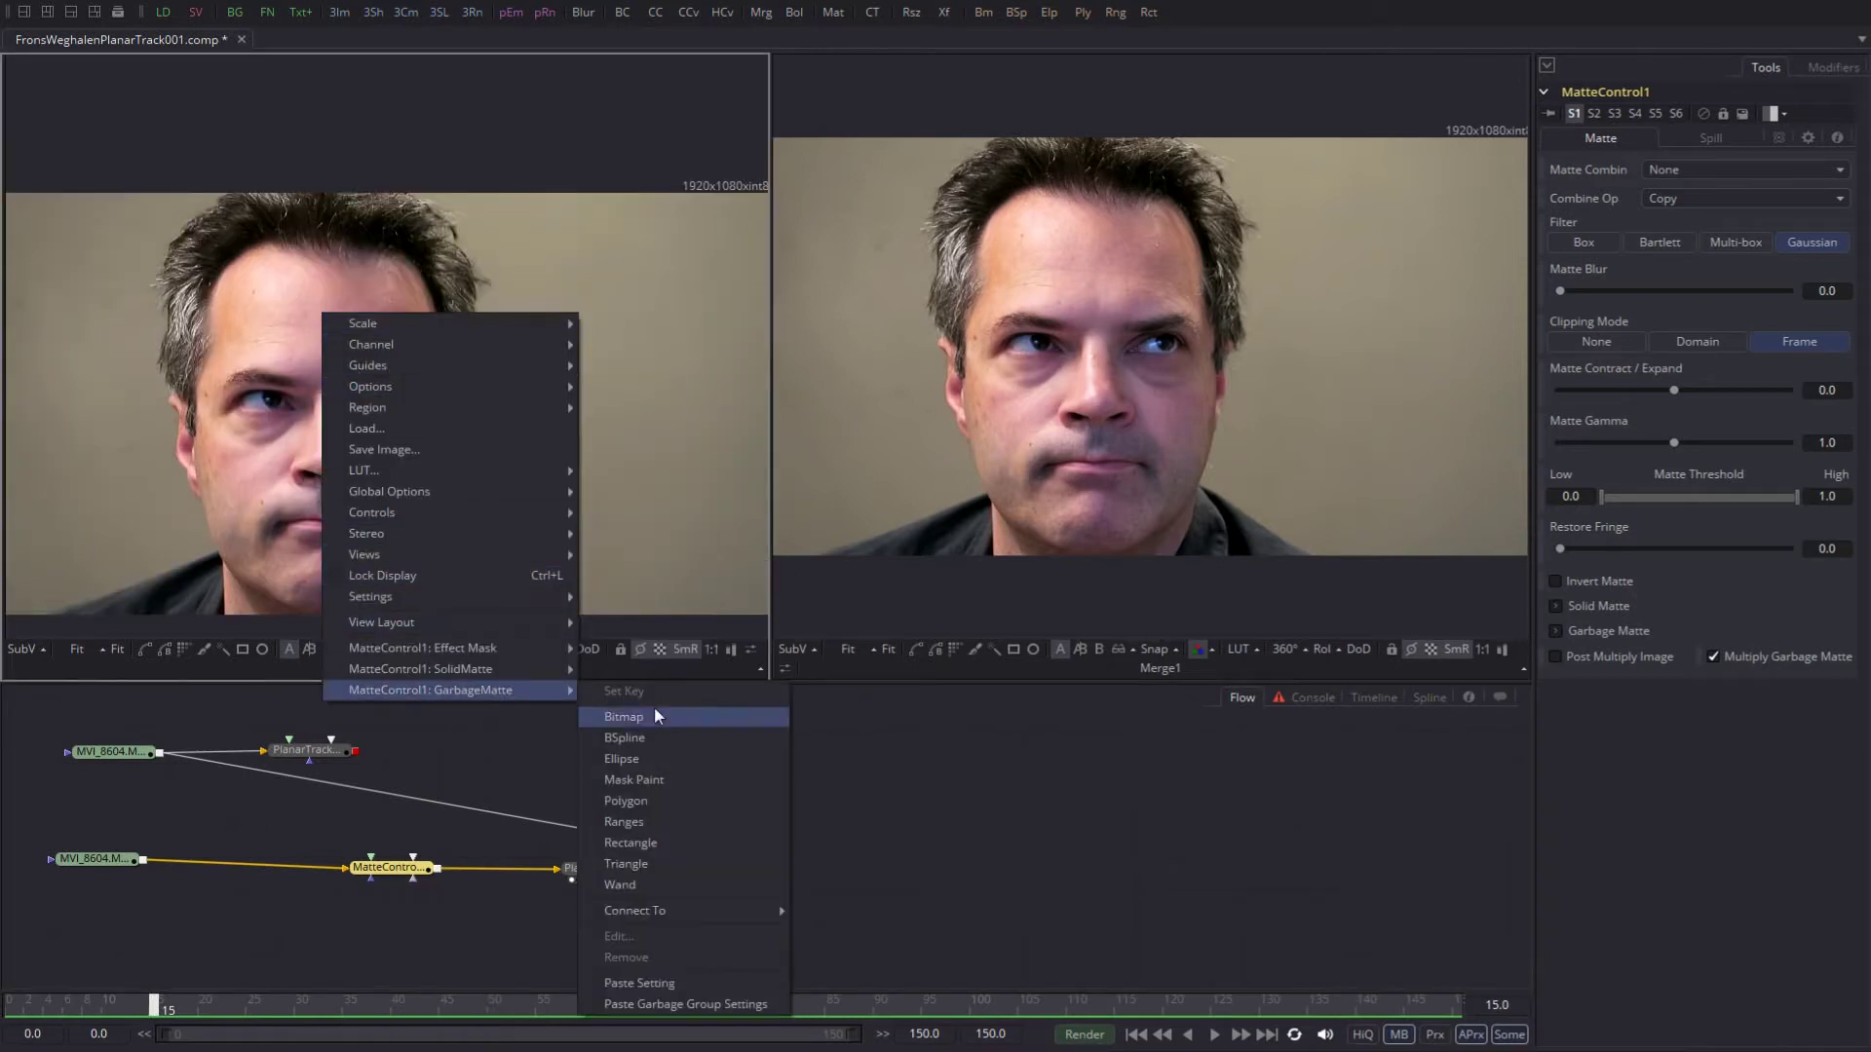
left_click(627, 799)
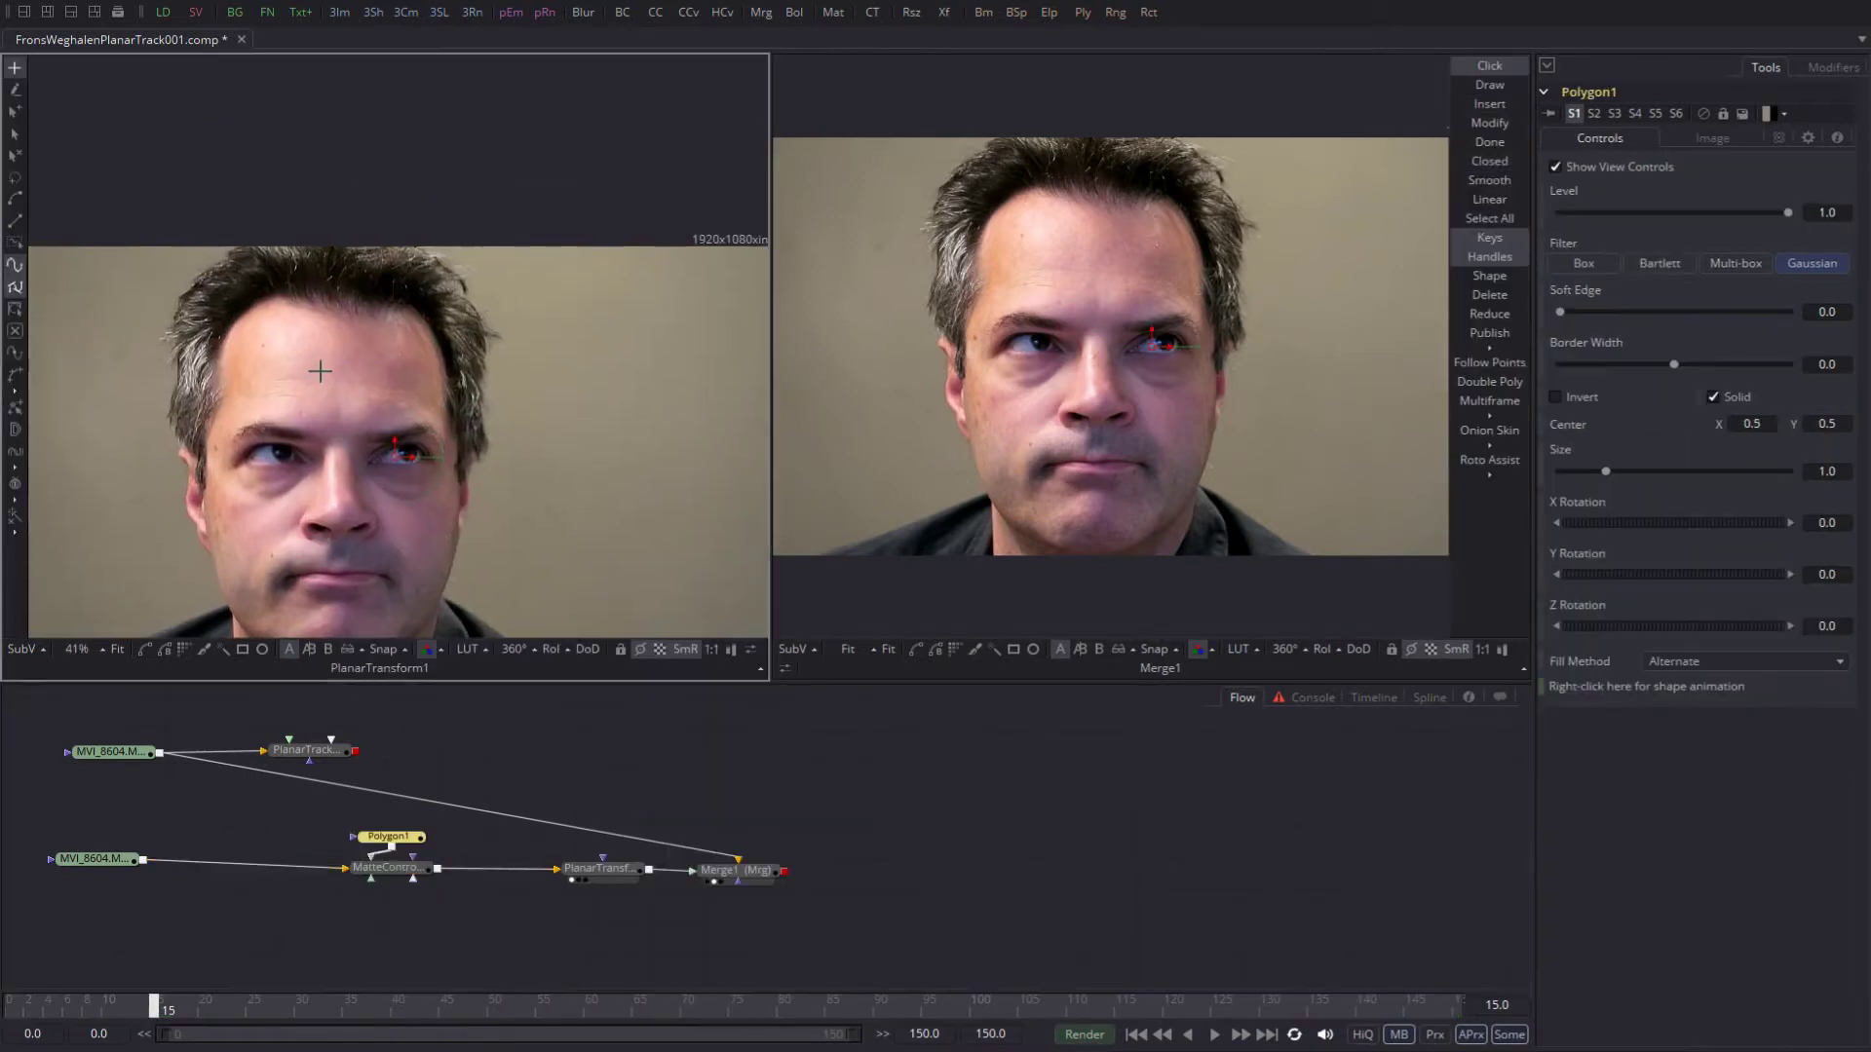
scroll(328, 371, "up", 2)
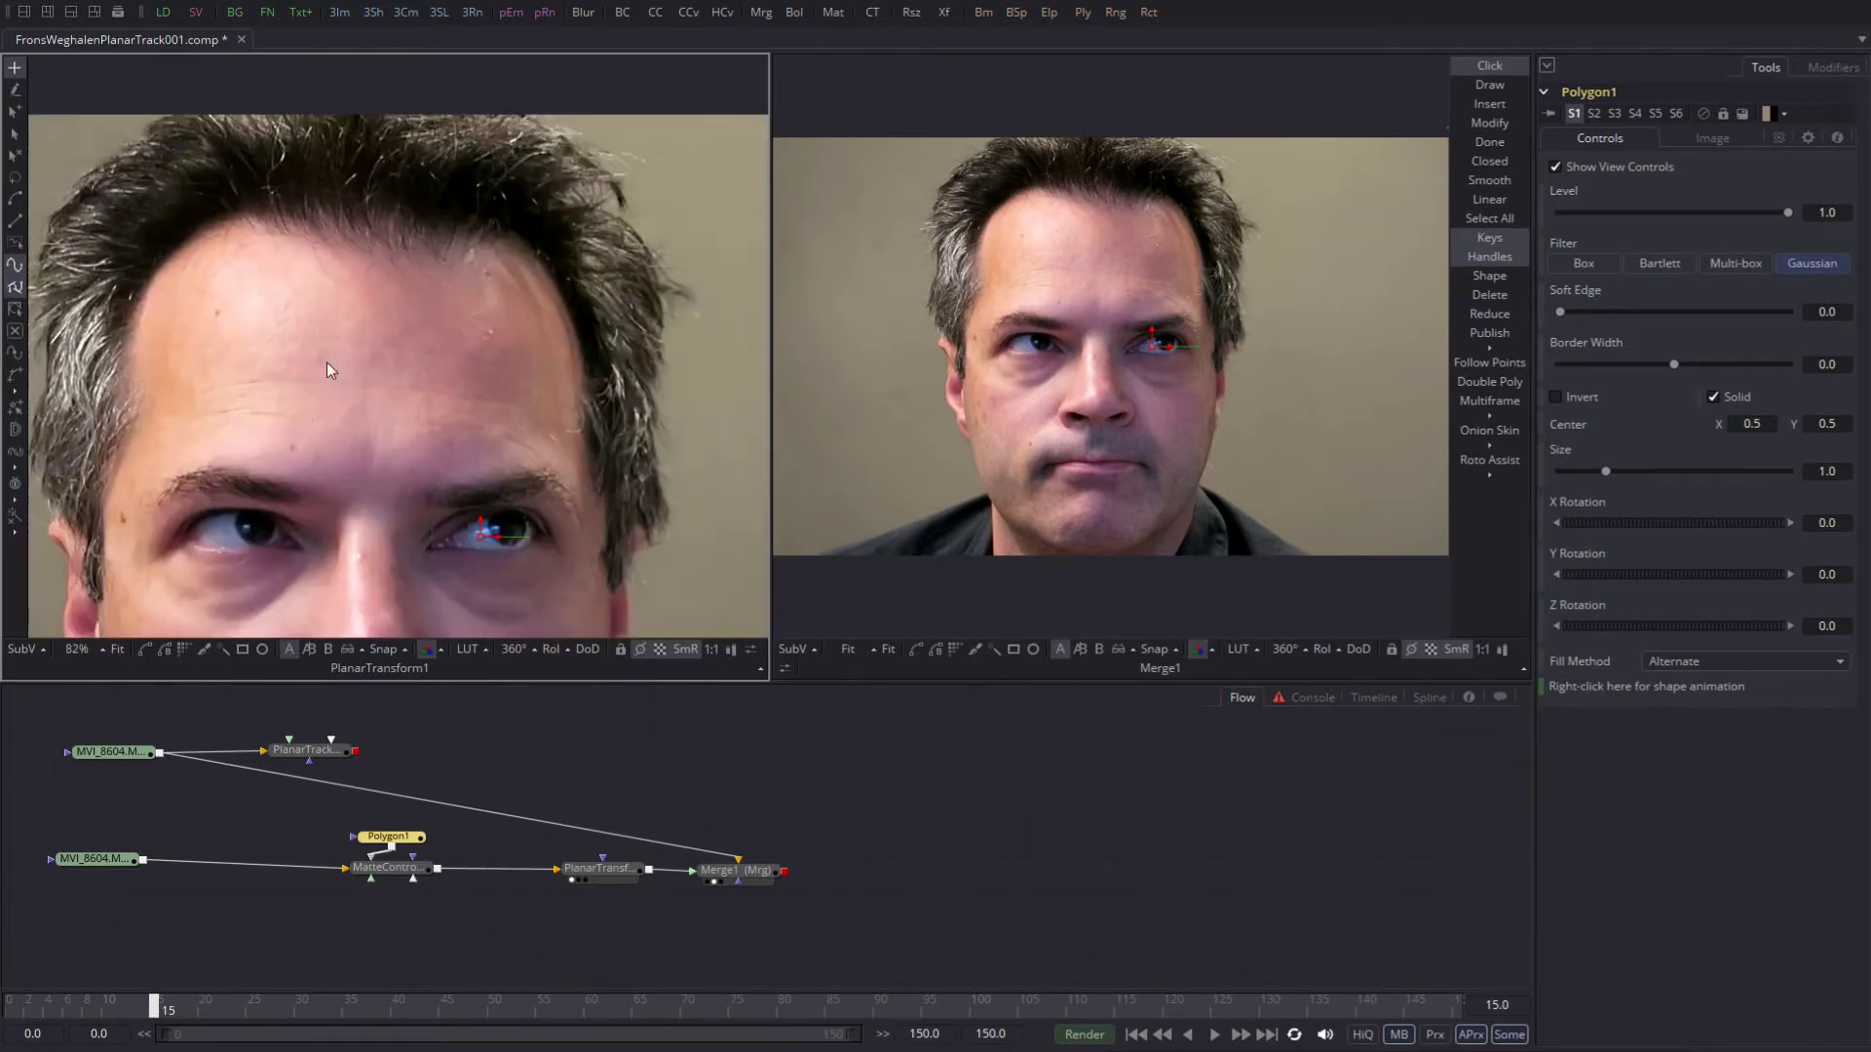
Step: Outline the forehead from brows to hairline with a closed polygon
left_click(191, 423)
left_click(260, 449)
left_click(360, 469)
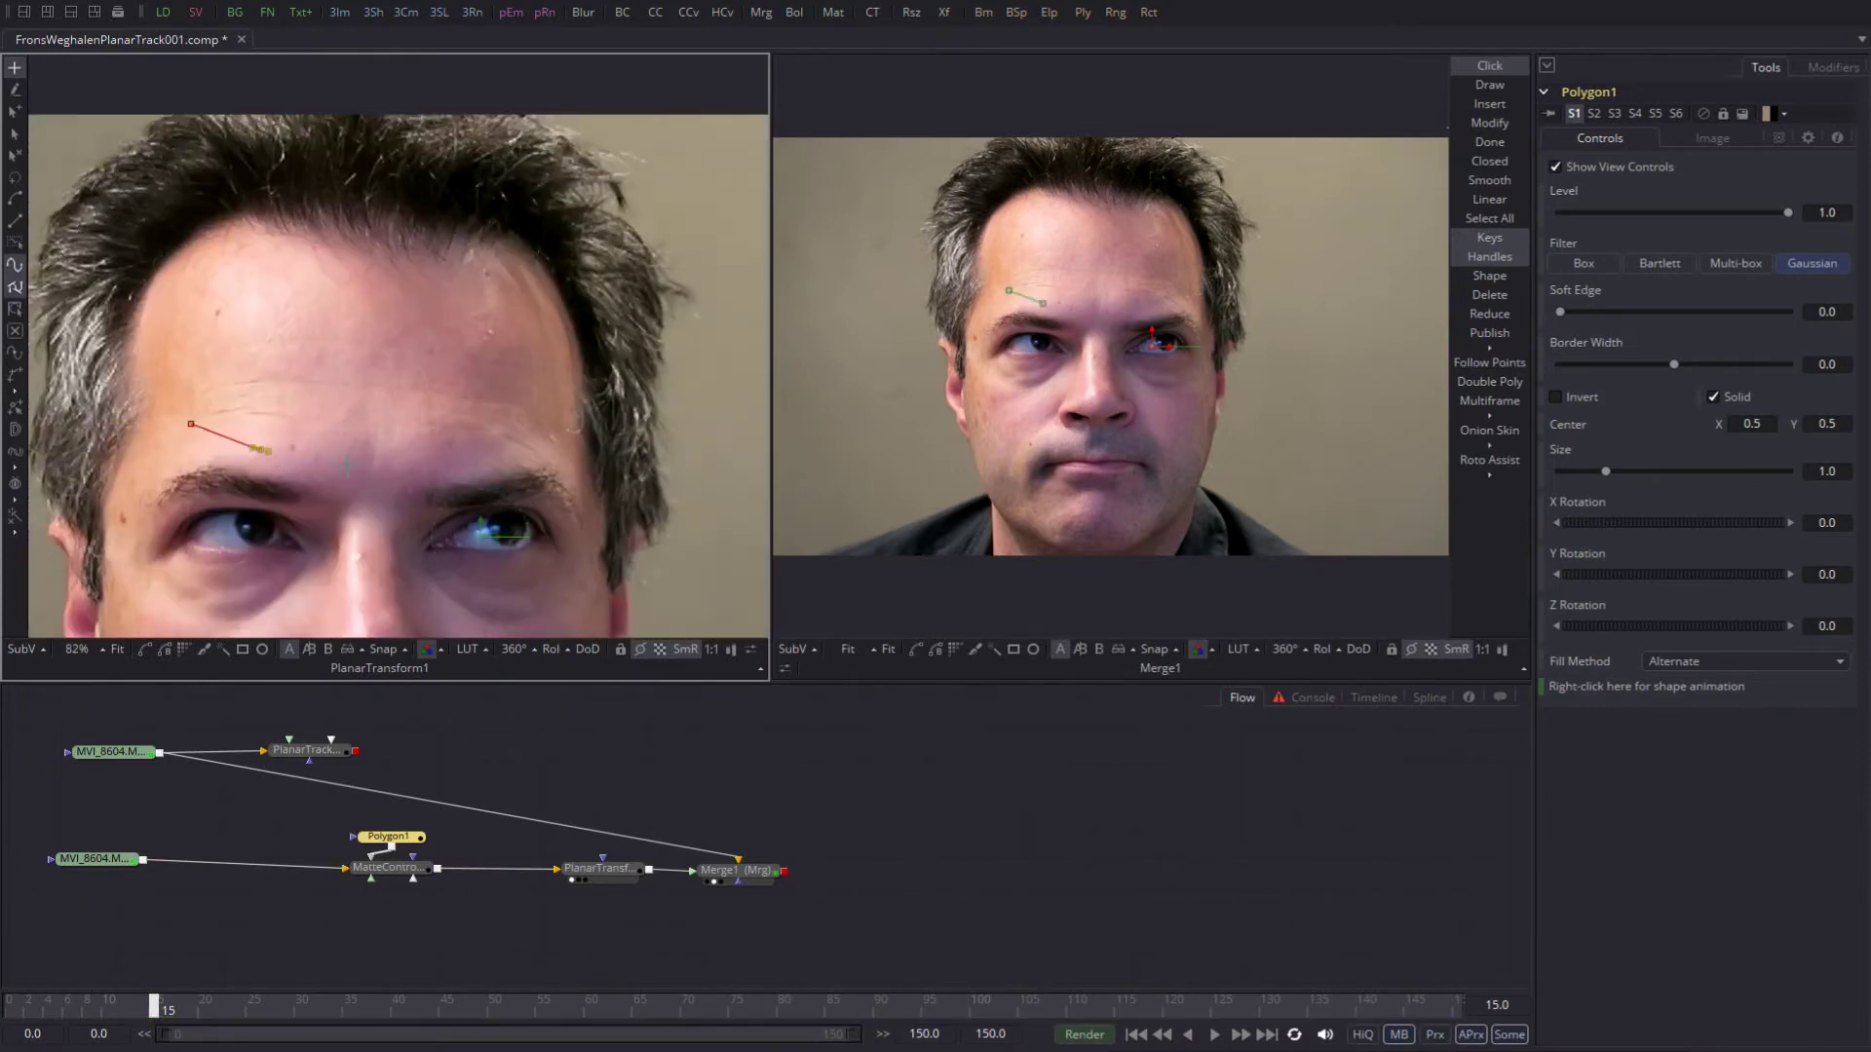
left_click(486, 450)
left_click(550, 455)
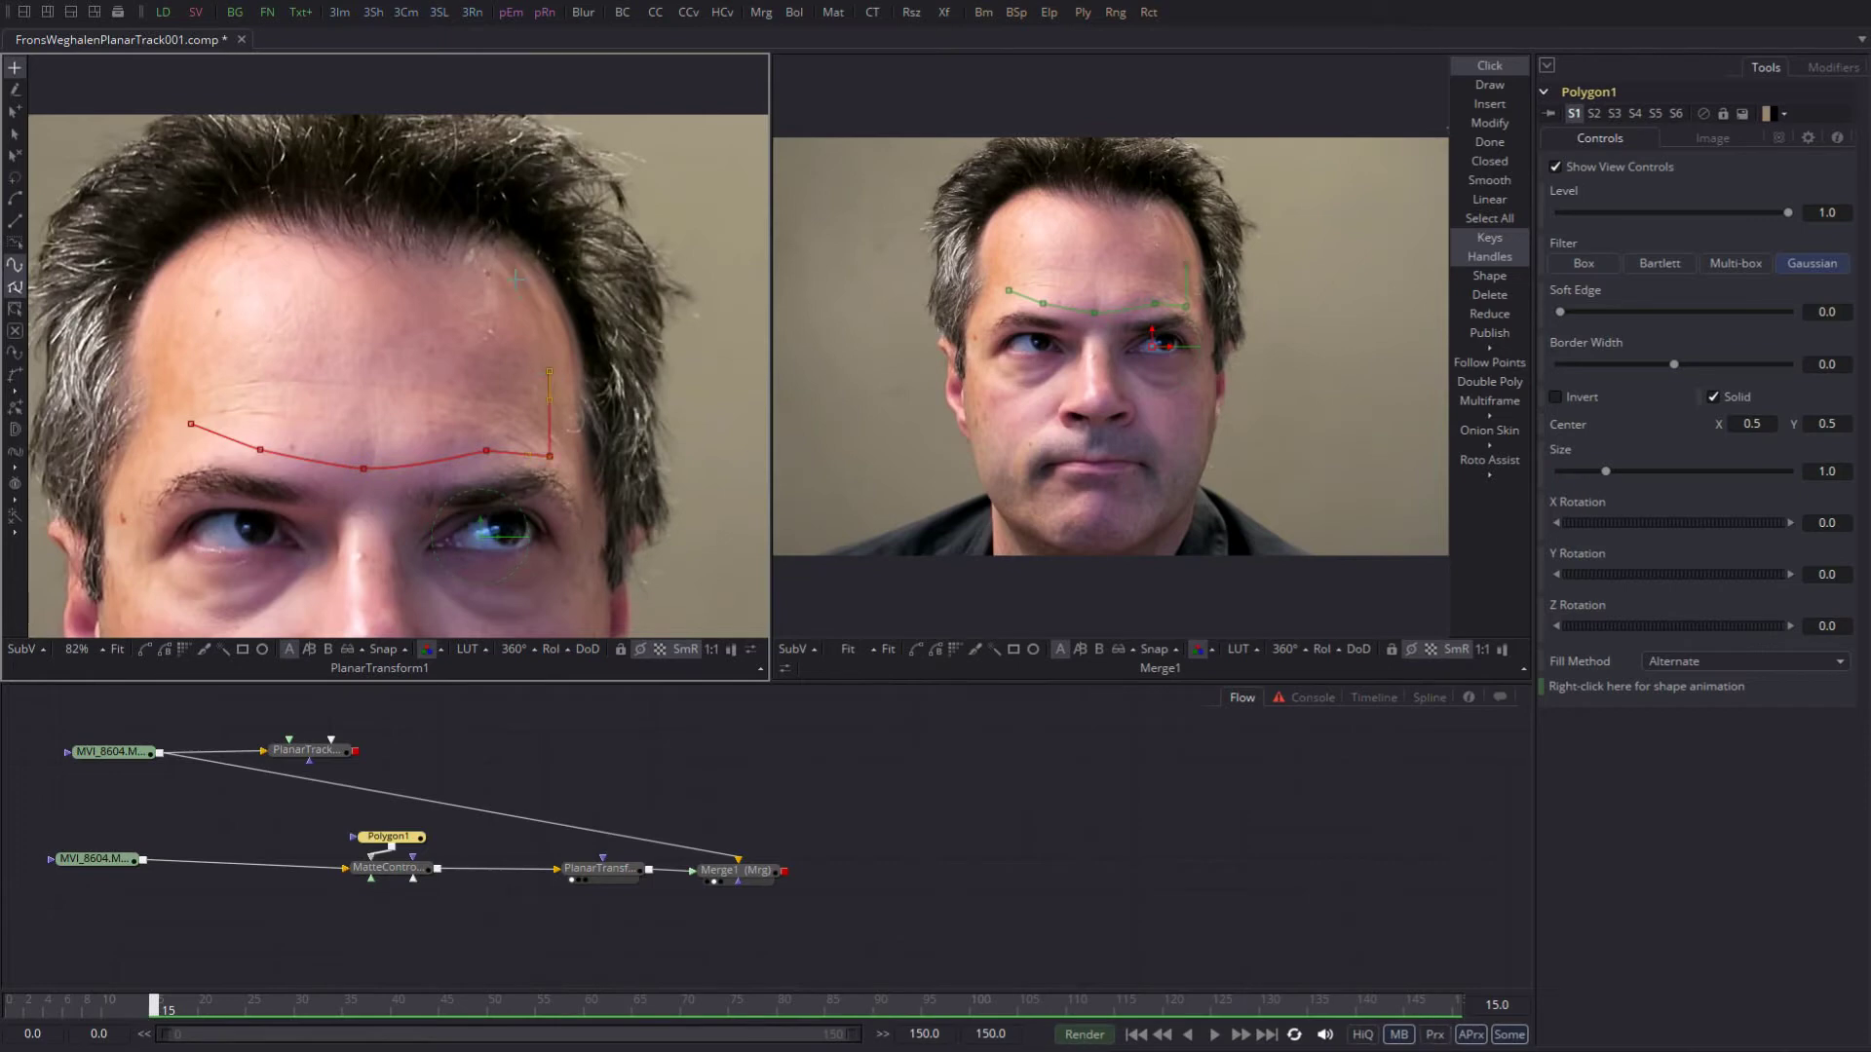
left_click(471, 273)
left_click(362, 268)
left_click_drag(394, 278, 380, 291)
left_click(357, 287)
left_click(323, 286)
left_click(262, 270)
left_click(210, 295)
left_click(199, 375)
left_click_drag(194, 426, 213, 421)
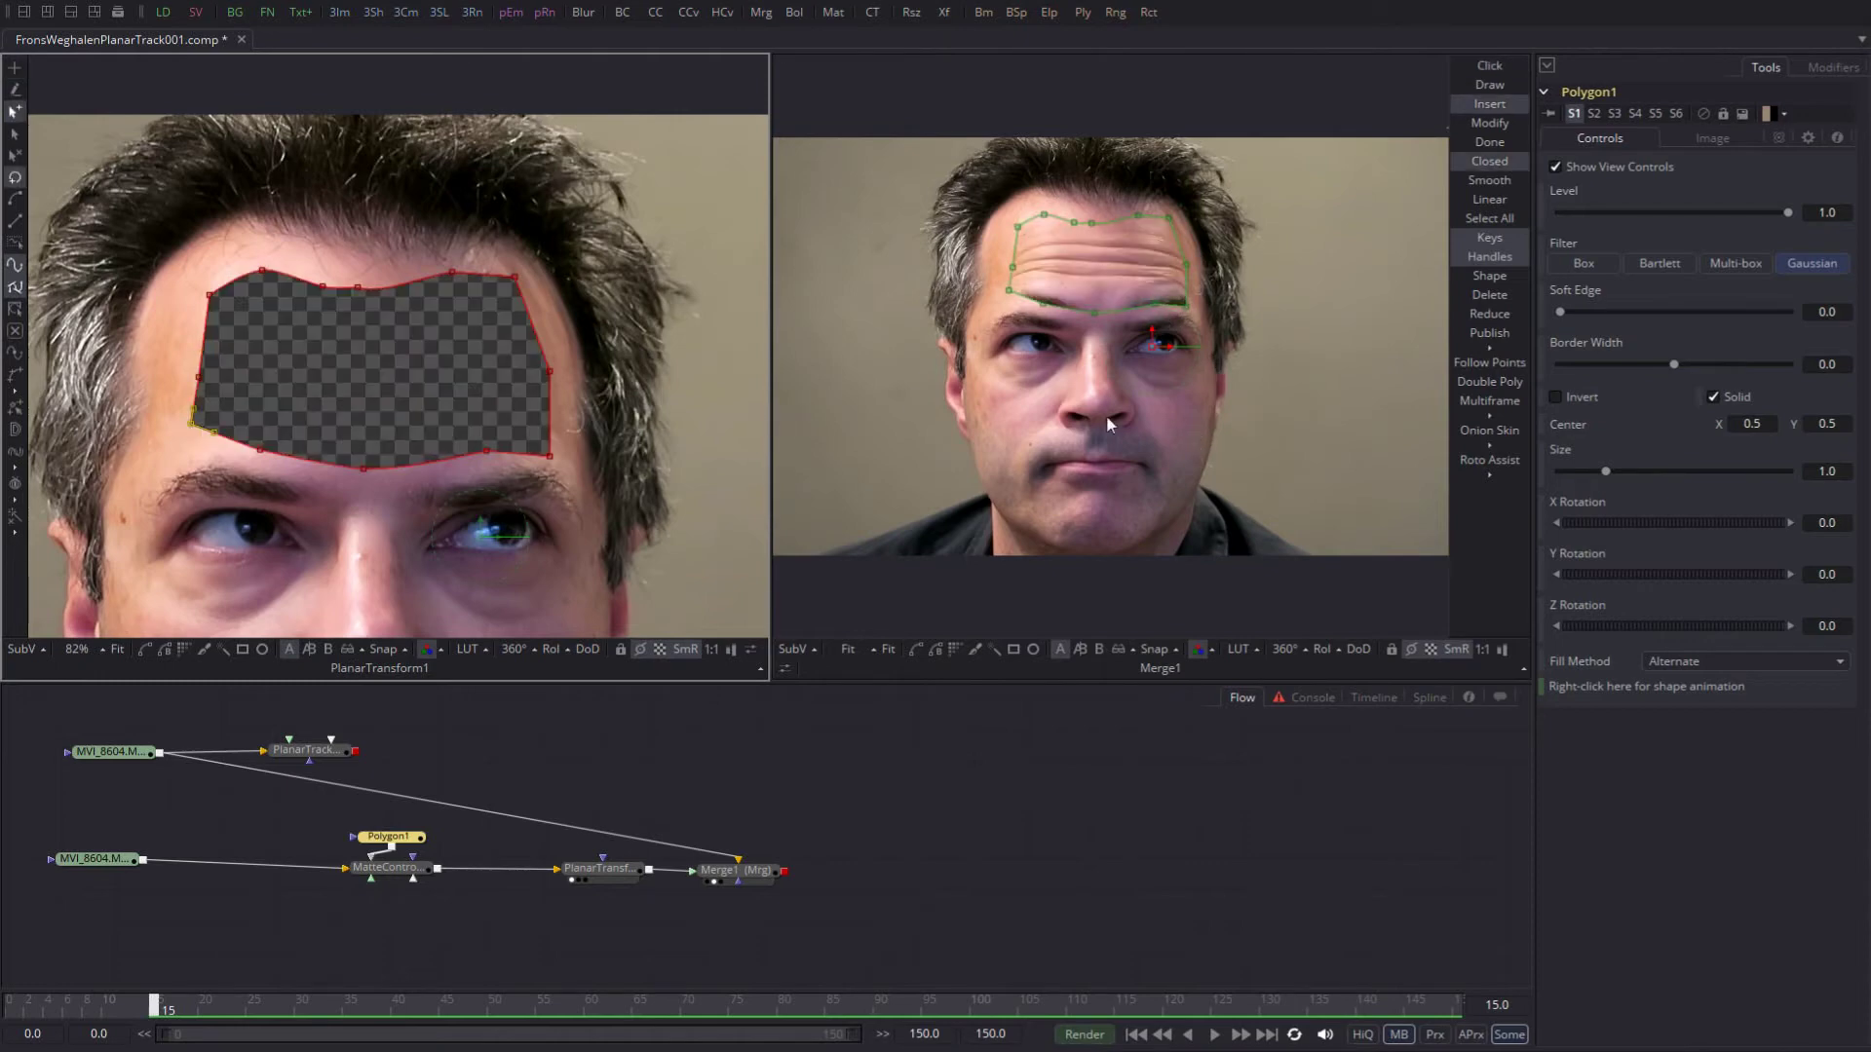
Step: Invert the matte and check the top clip, lower clip and merge in the right viewer
left_click(1559, 399)
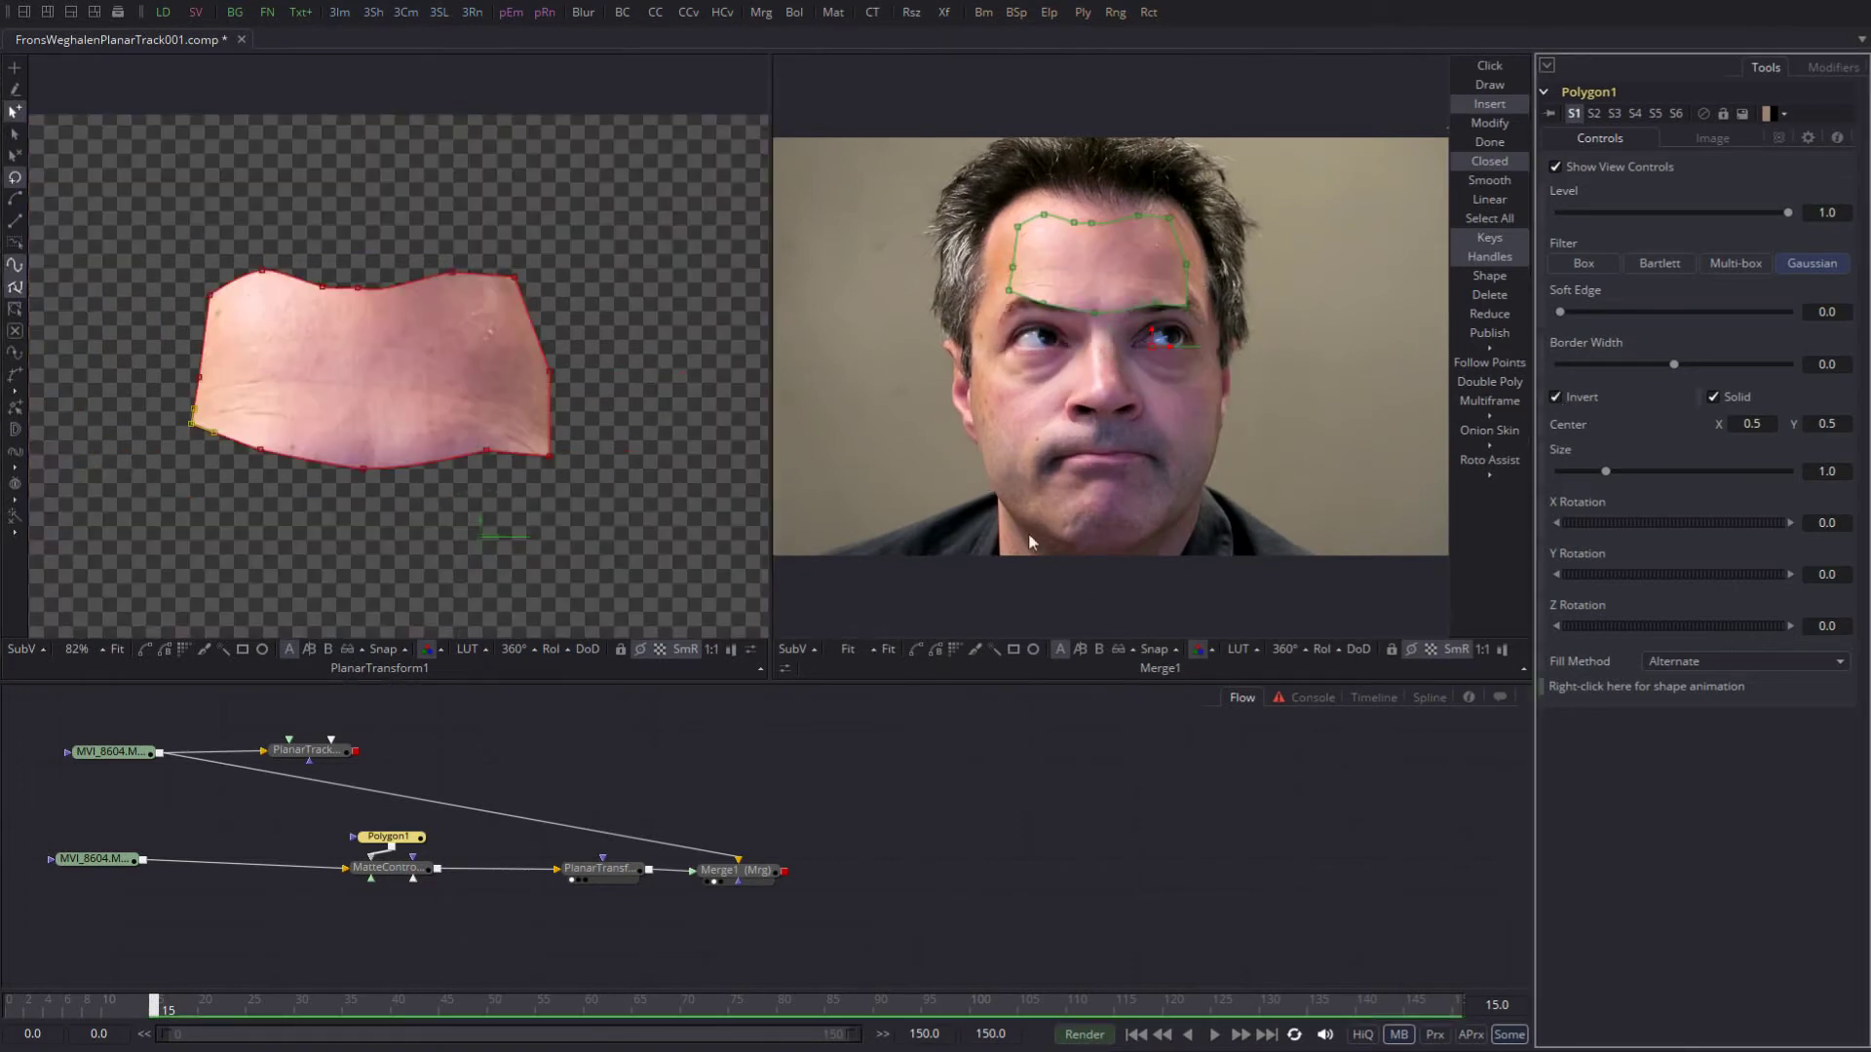
left_click_drag(109, 751, 877, 507)
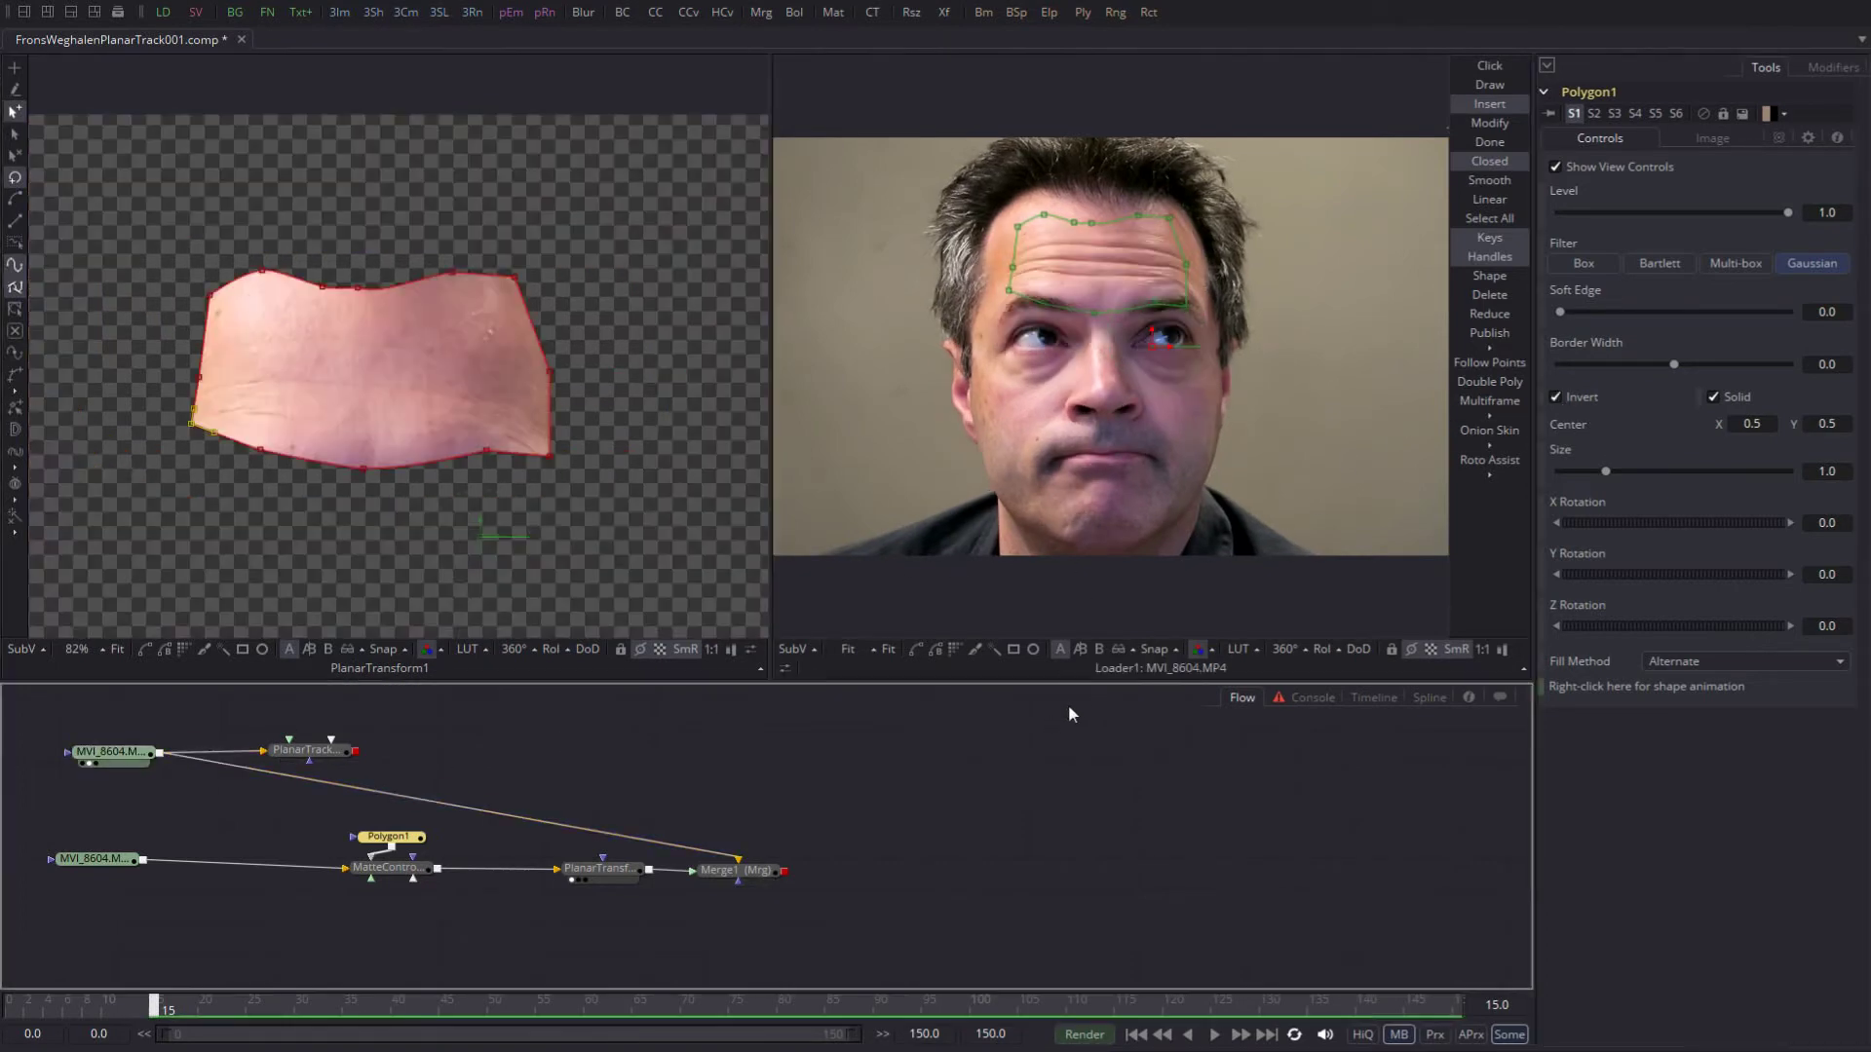
left_click(738, 829)
left_click_drag(93, 847, 989, 584)
left_click_drag(726, 870, 981, 643)
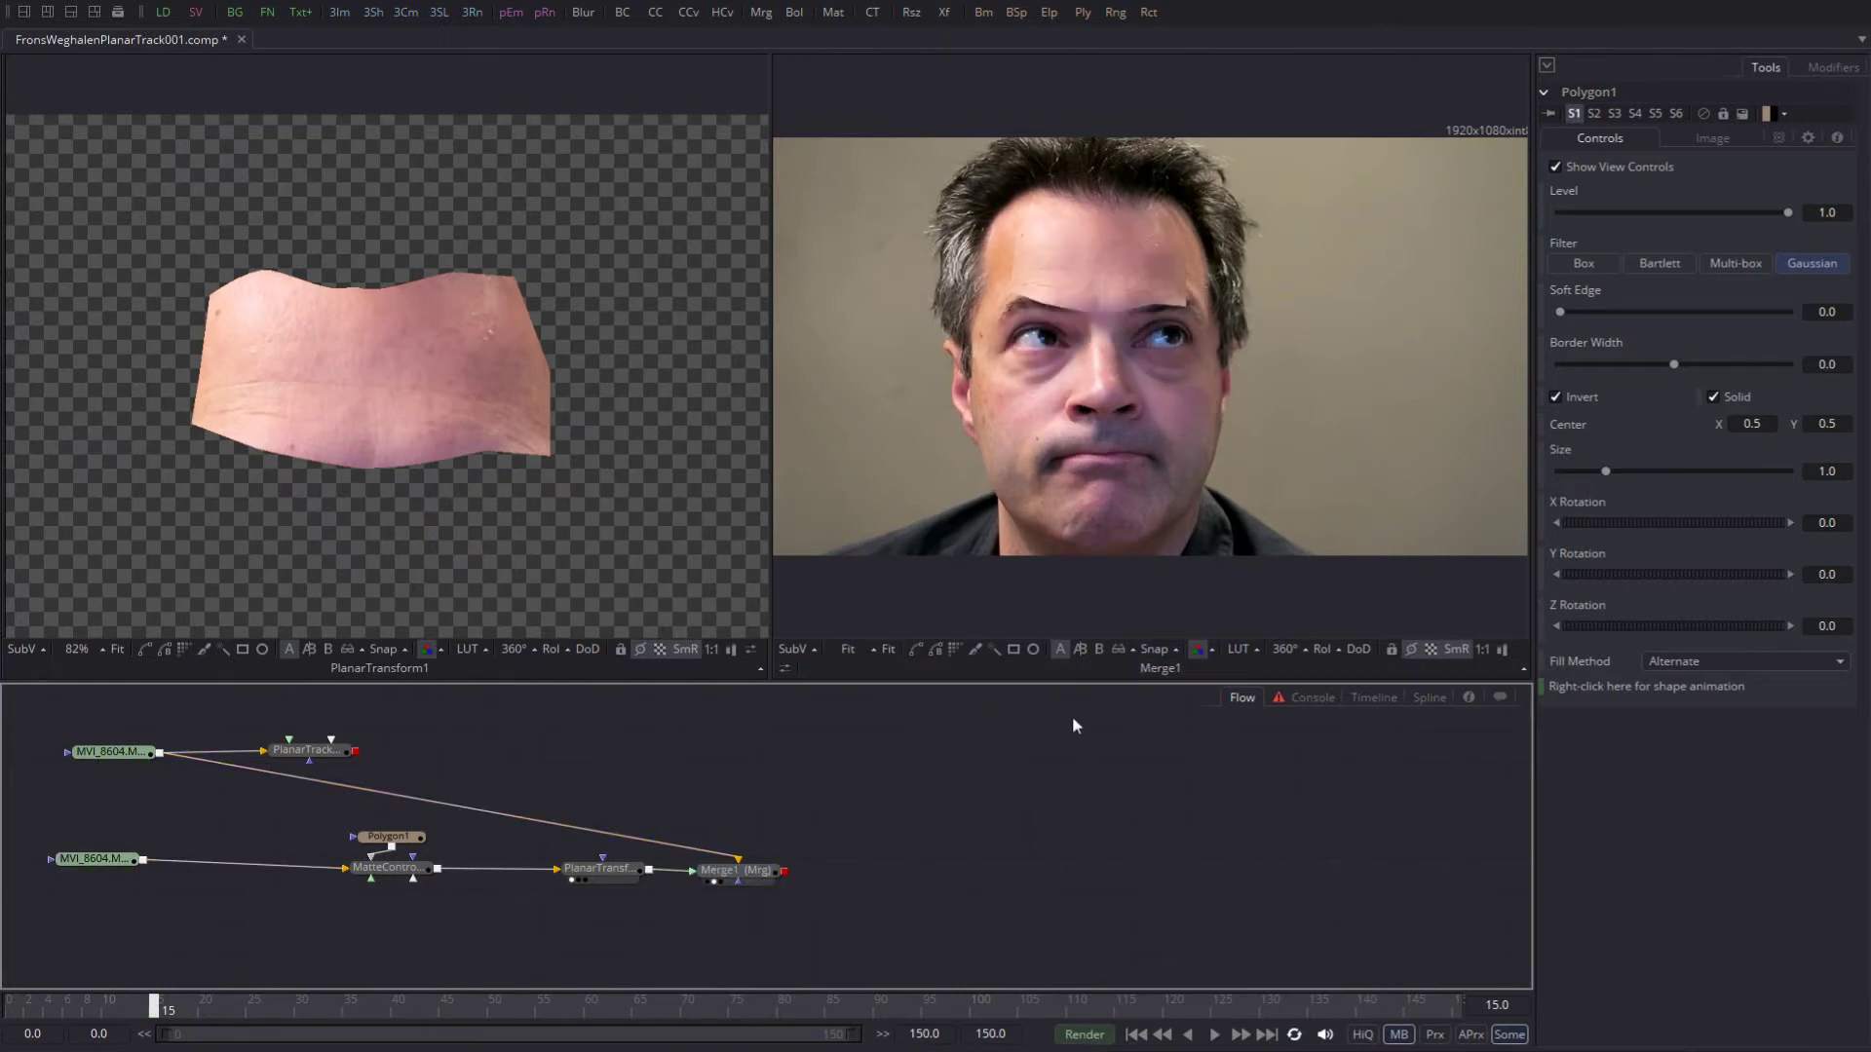
Step: Raise the polygon's bottom edge slightly and set its Soft Edge to 0.0085
left_click(370, 836)
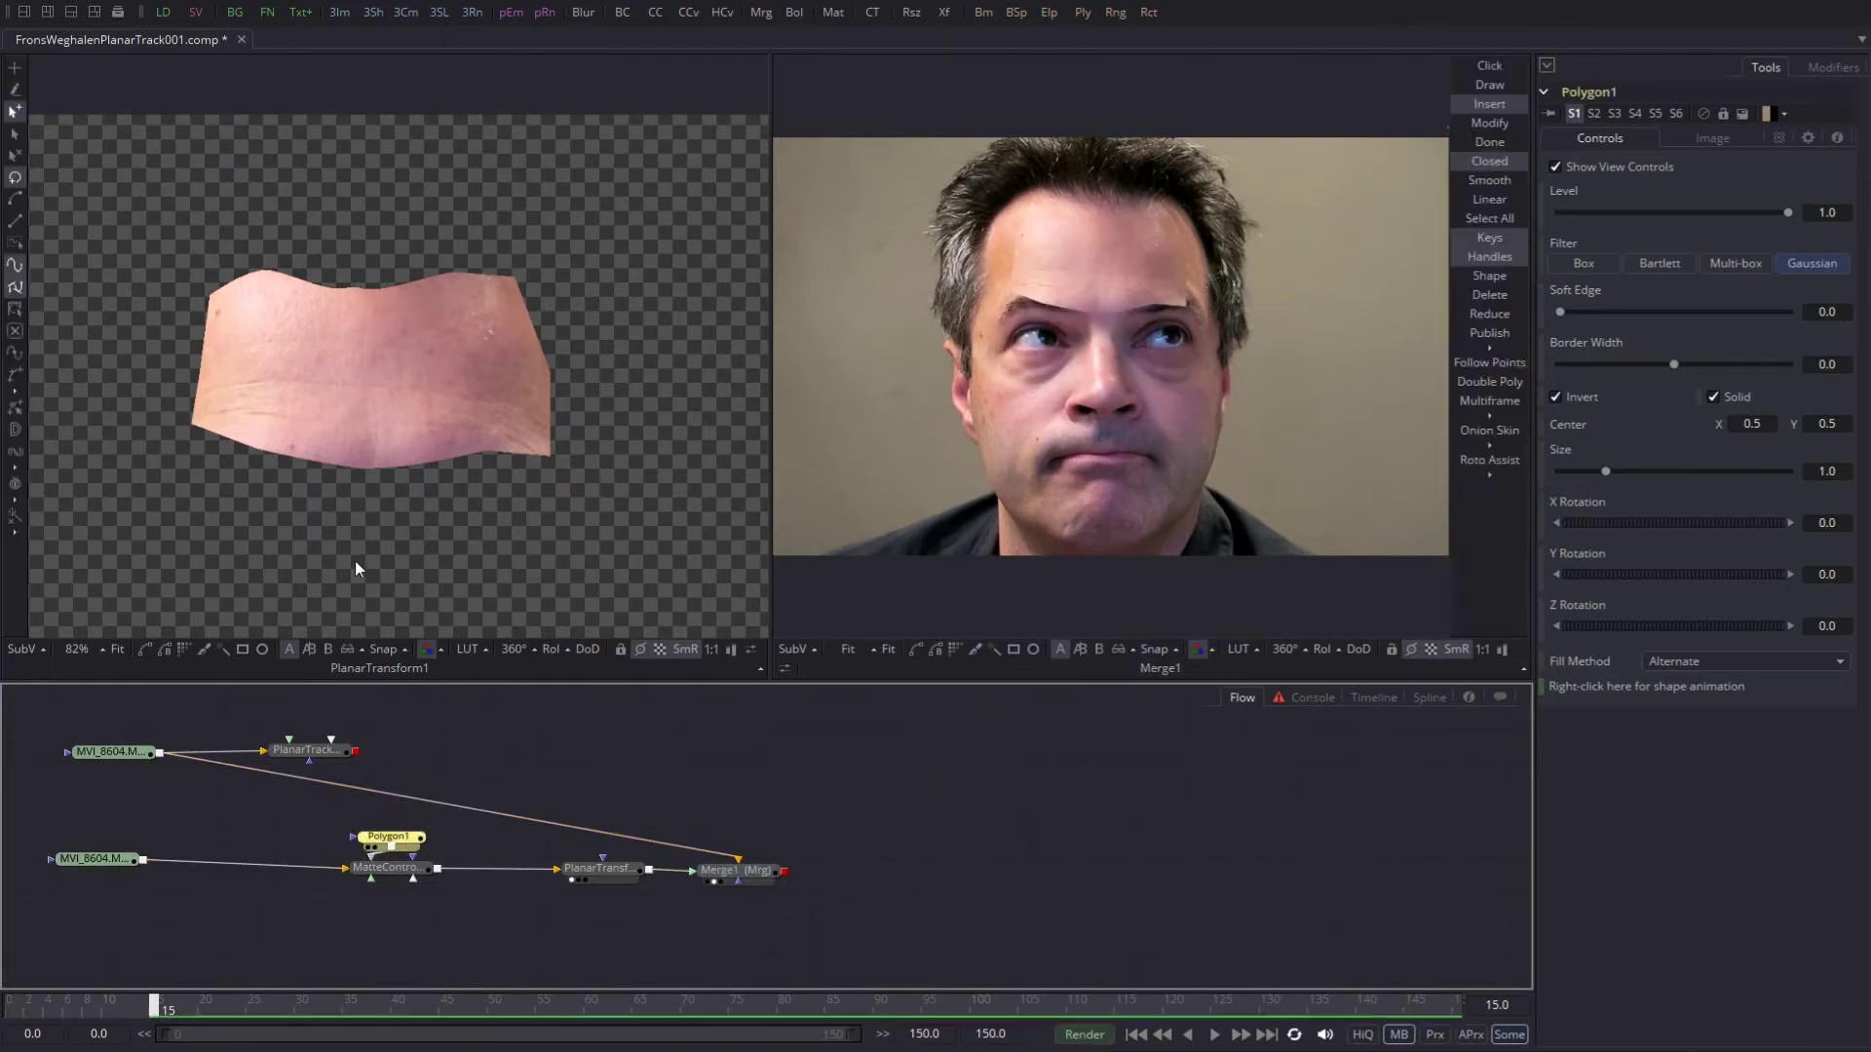
scroll(367, 500, "up", 2)
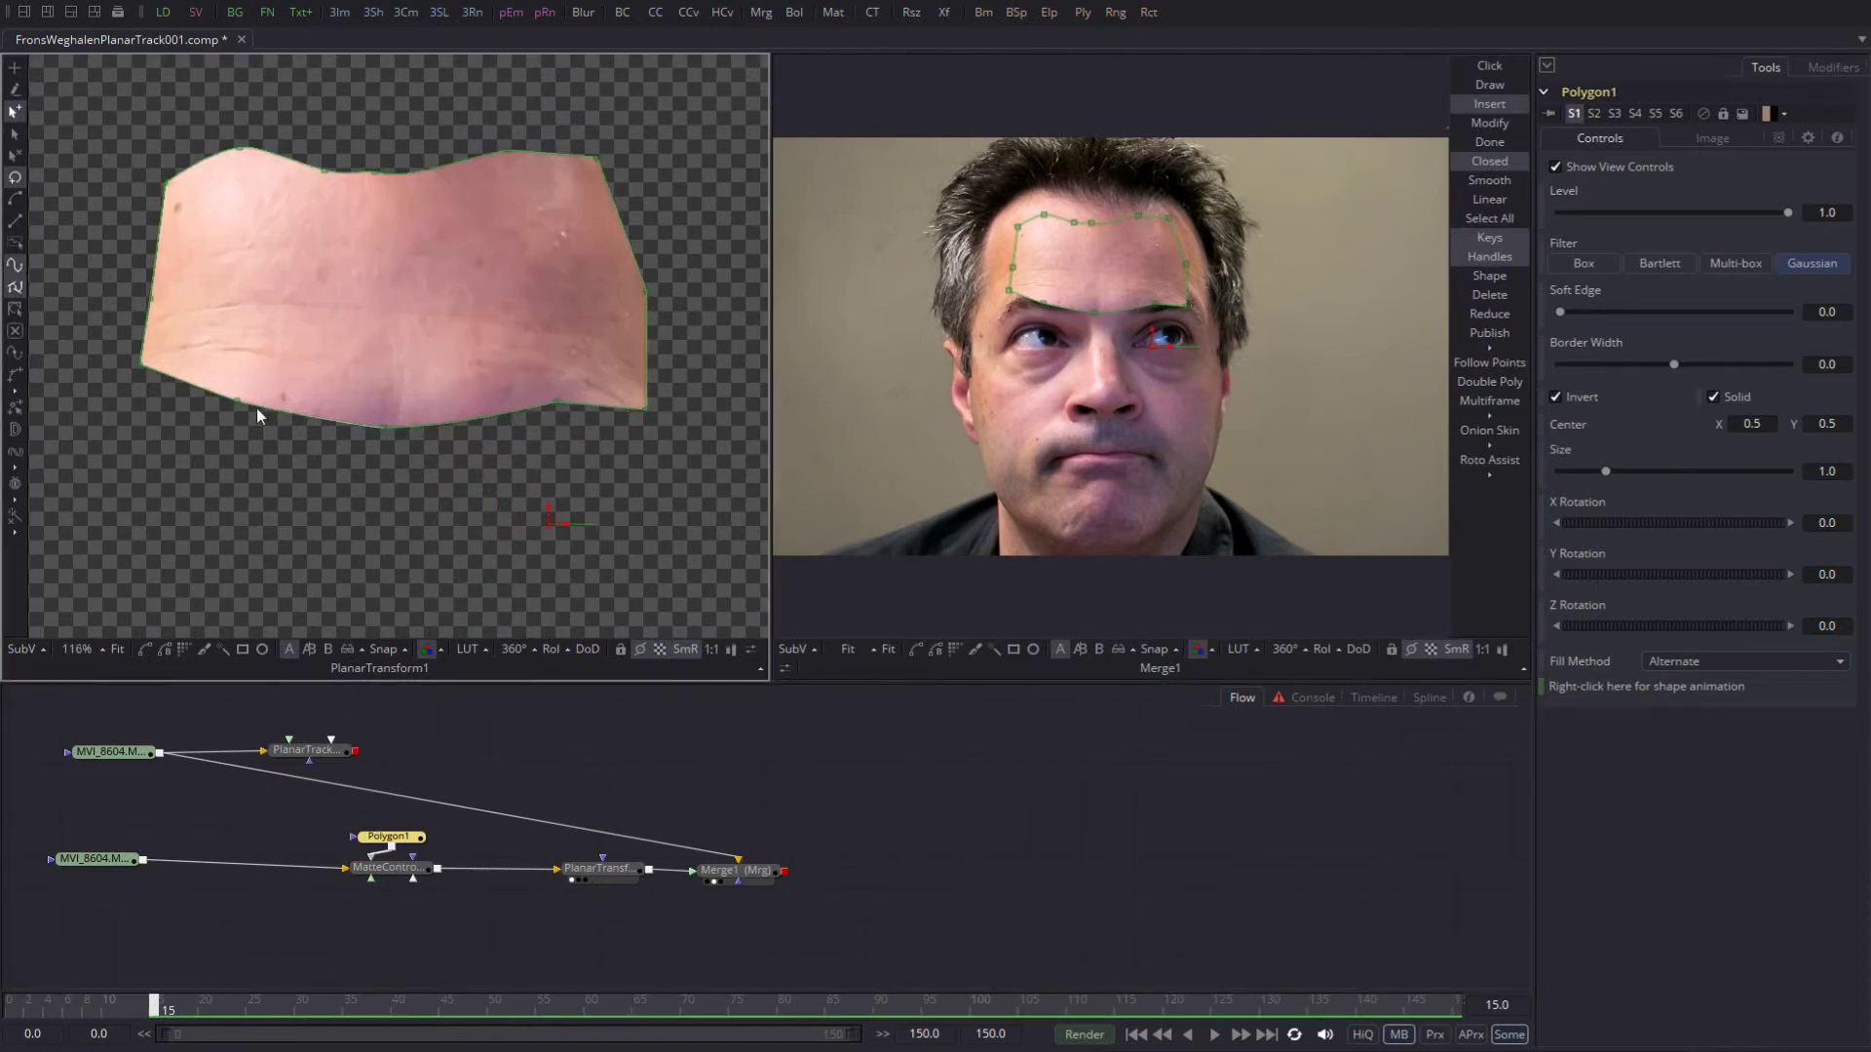
left_click_drag(108, 338, 687, 485)
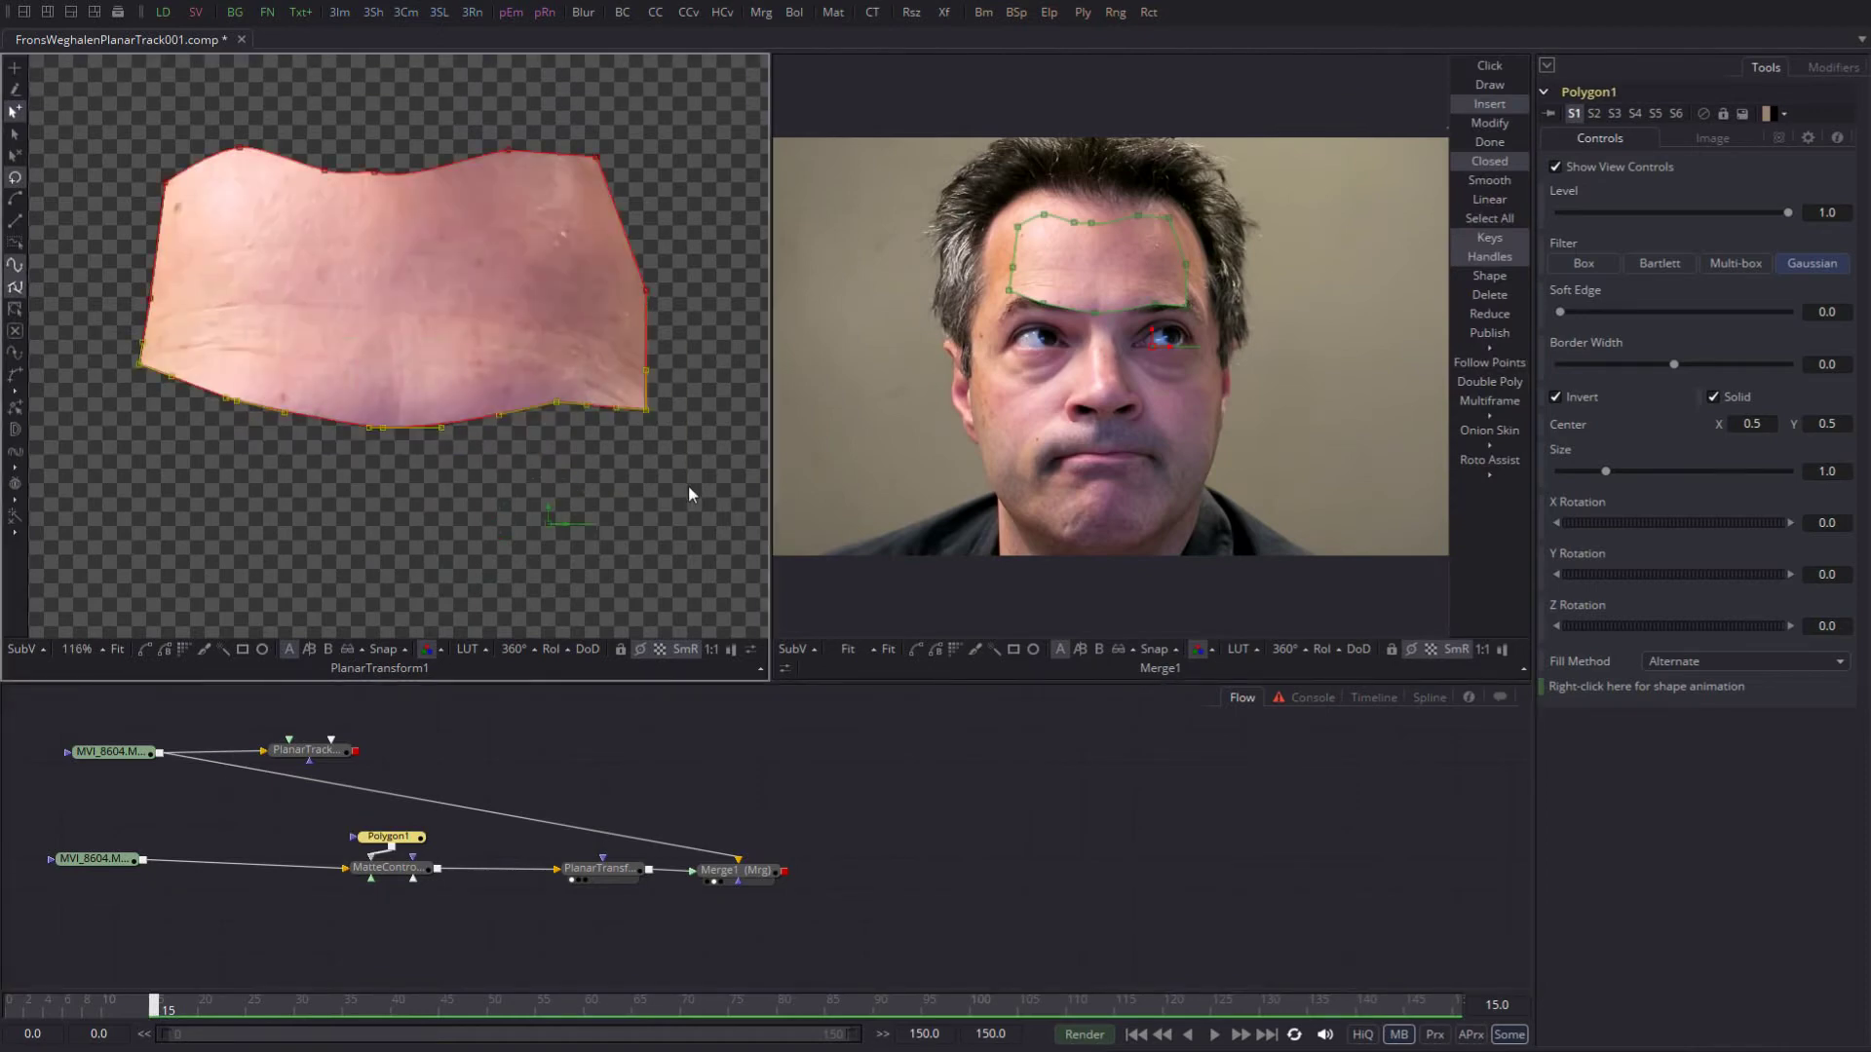
key("Up")
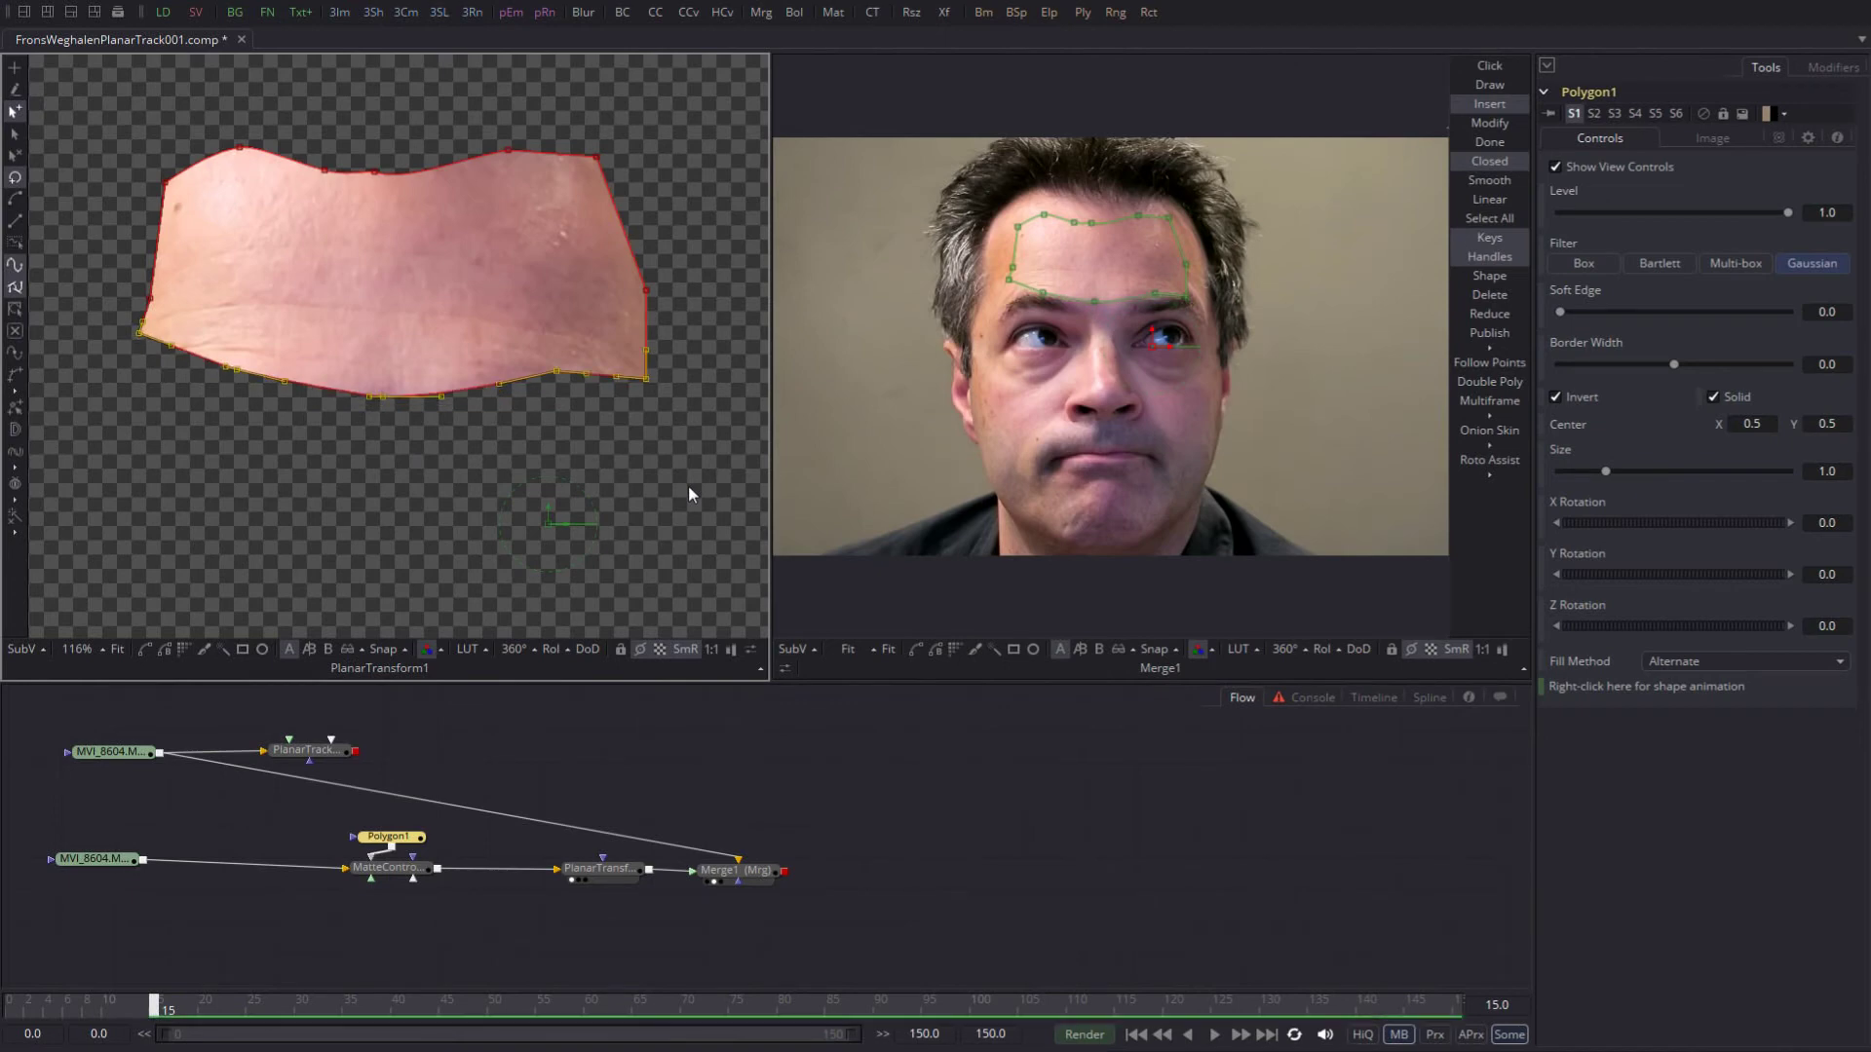
key("Up")
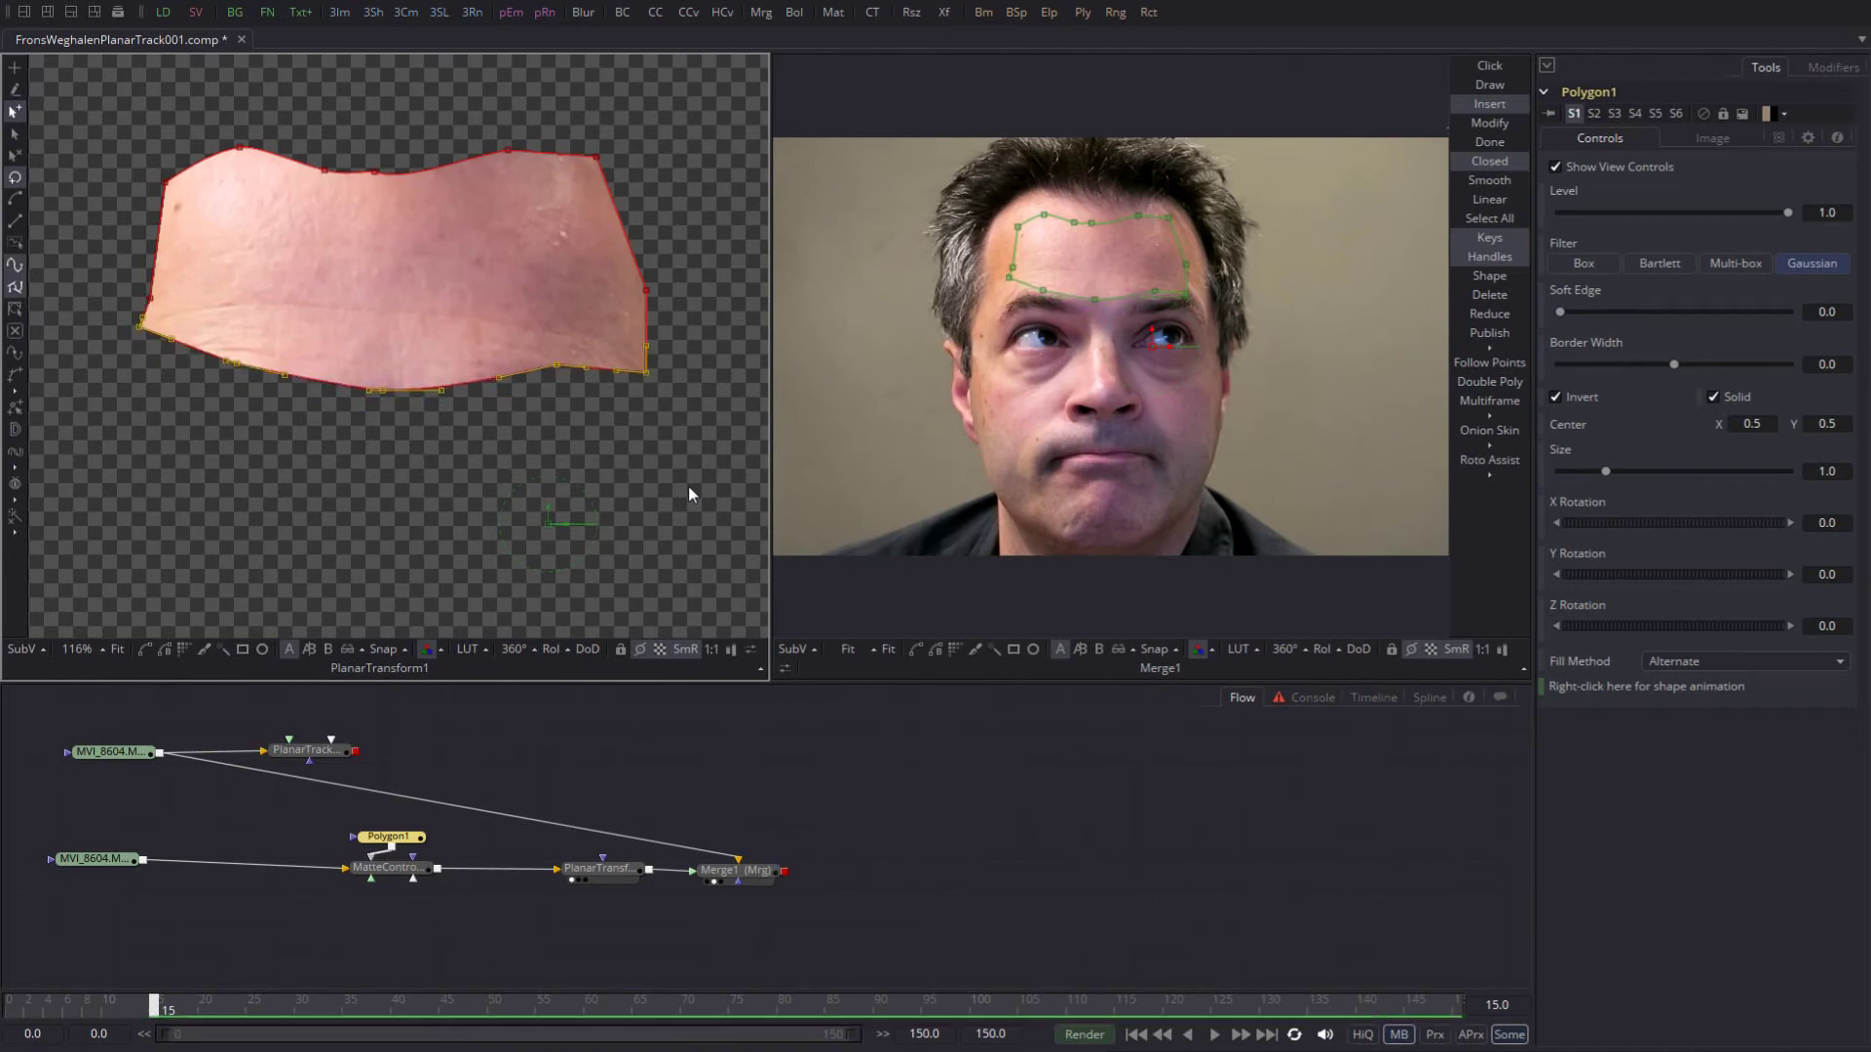
scroll(663, 468, "up", 2)
left_click(626, 472)
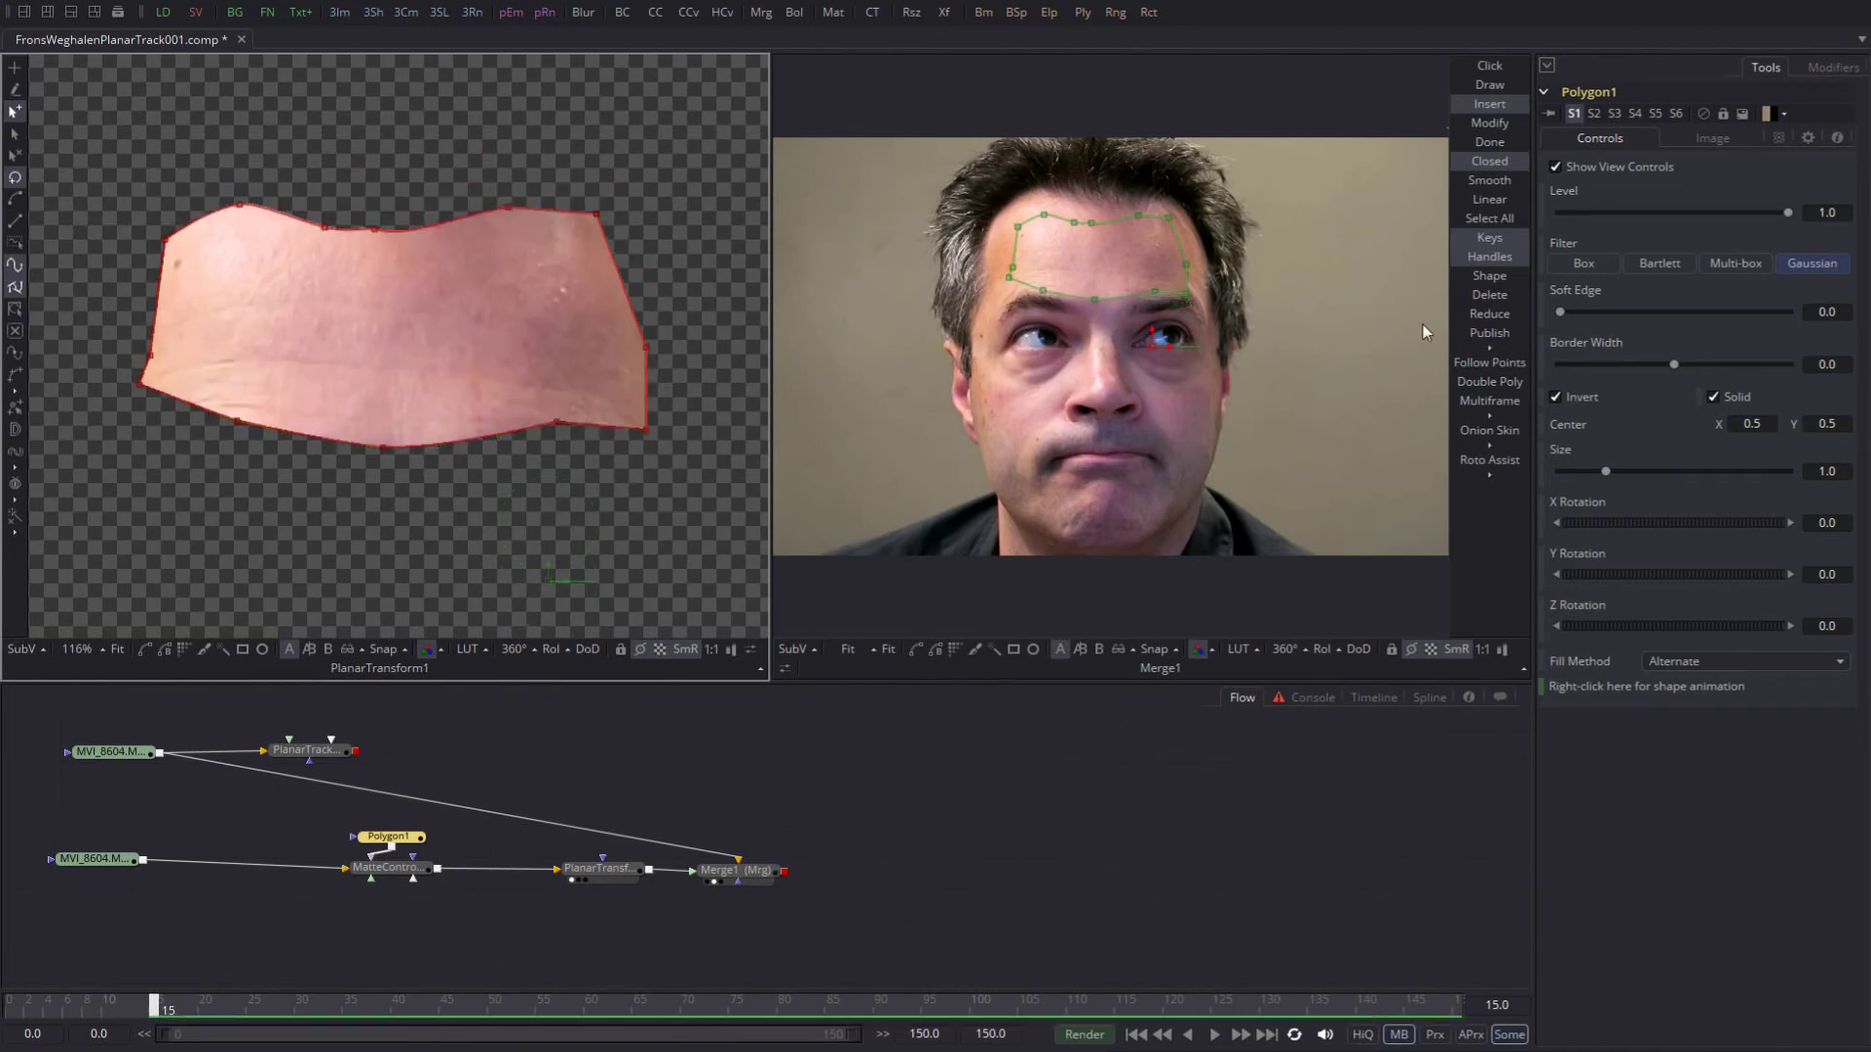
left_click_drag(1560, 312, 1568, 312)
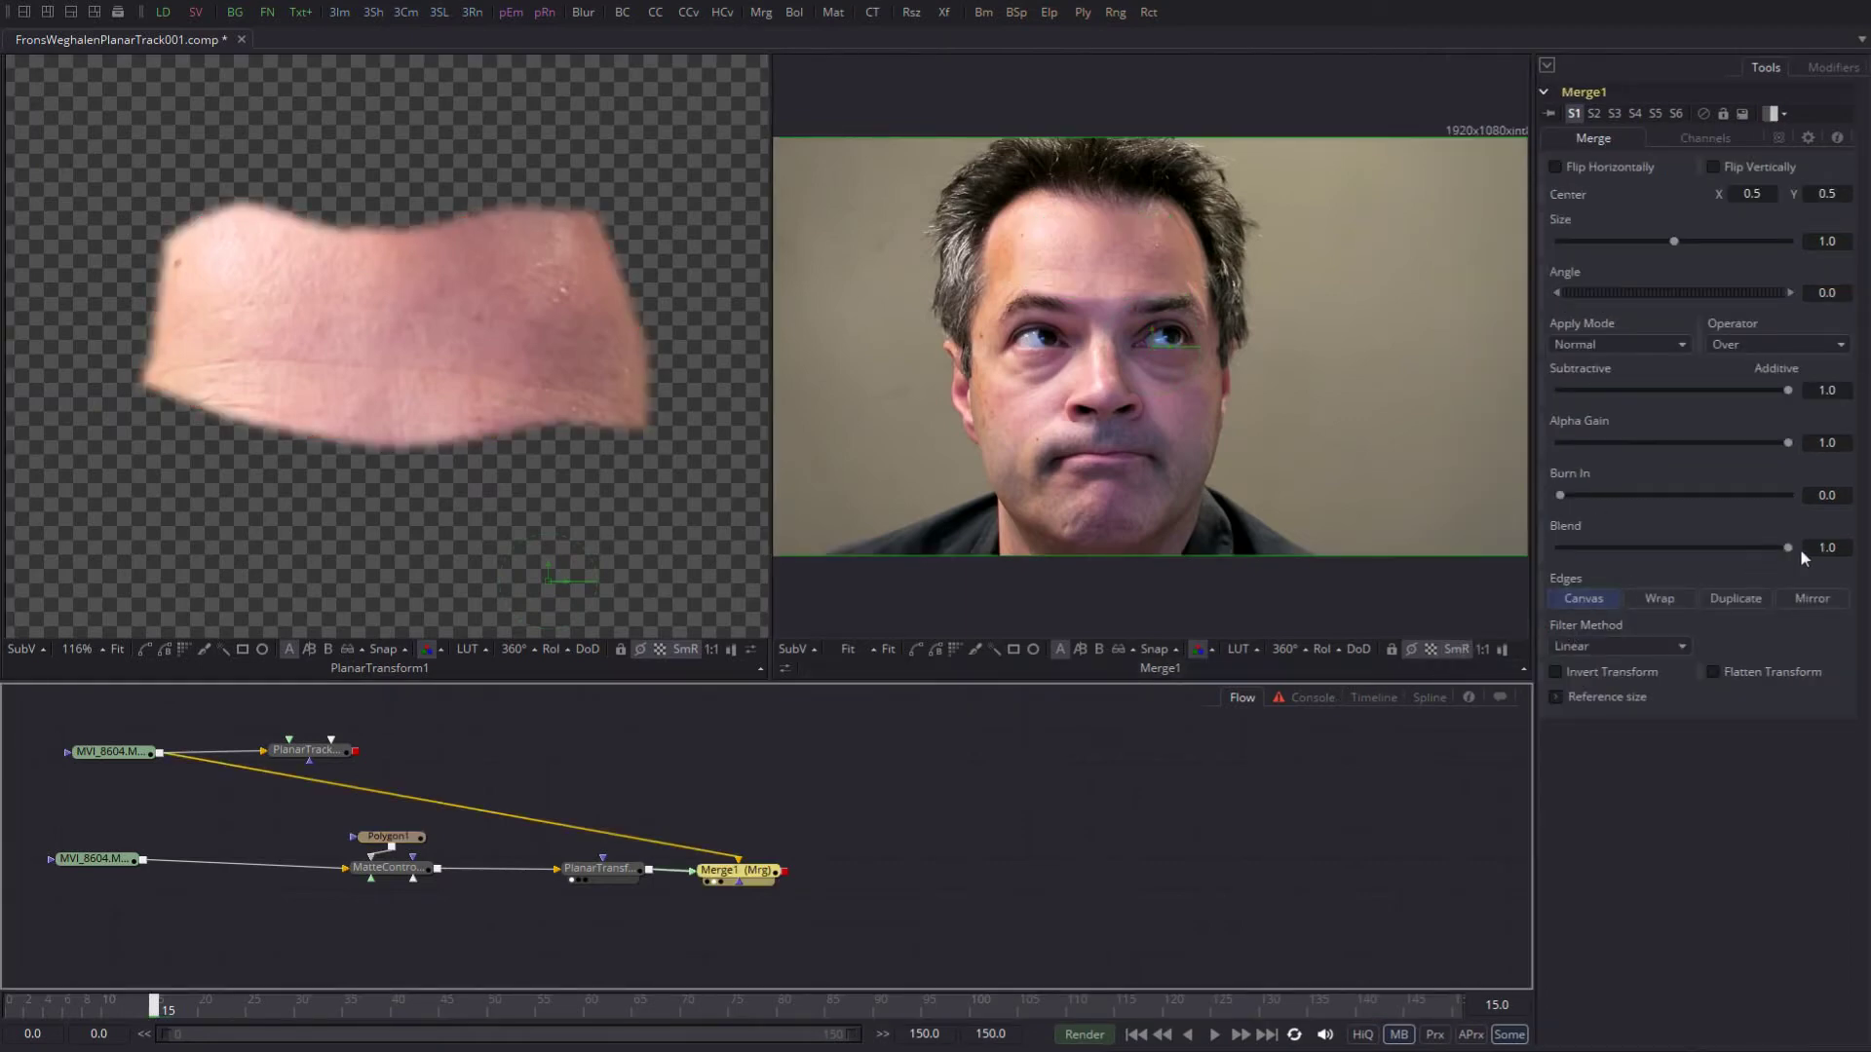
Step: Compare patched and original forehead by fading Merge1's Blend to 0 and back to 1.0
mouse_move(1787, 548)
left_mouse_down()
mouse_move(1452, 579)
mouse_move(1789, 554)
left_mouse_up()
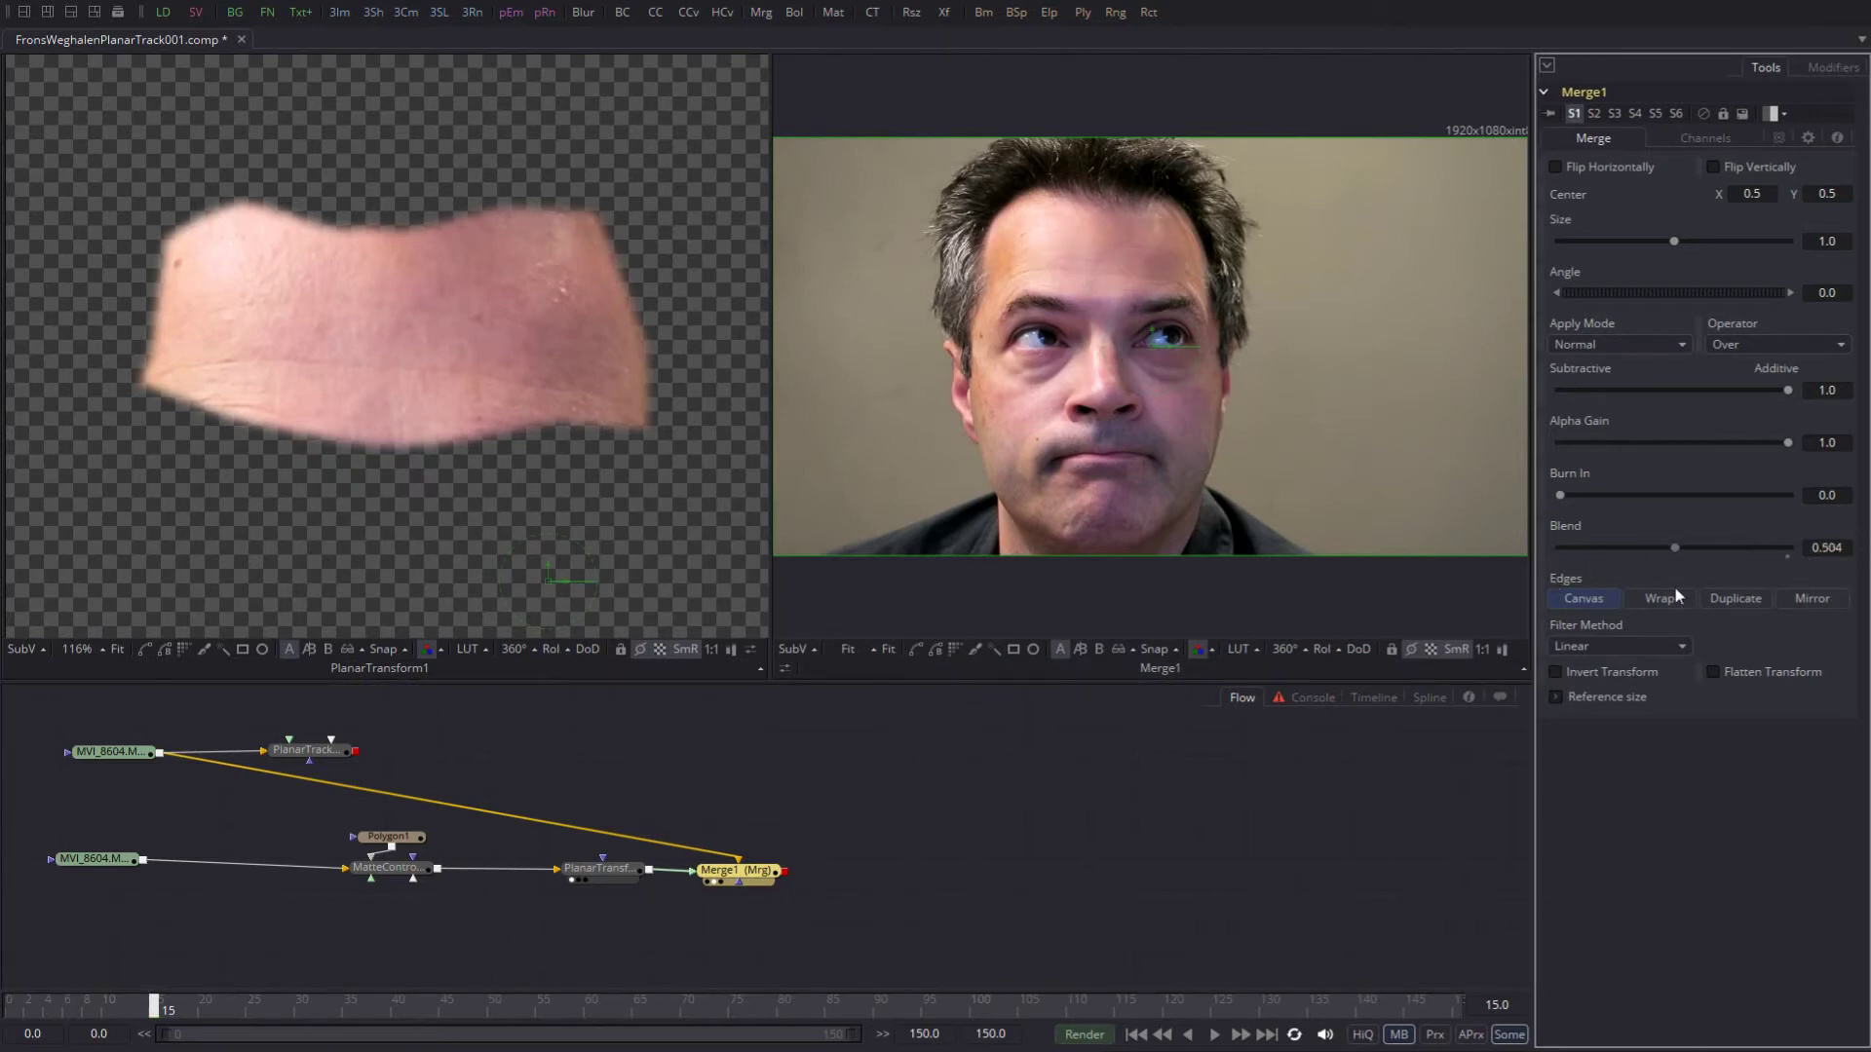
left_click_drag(1674, 587, 1793, 552)
left_click(34, 3)
Step: Play through the merged result in the right viewer, then move Polygon1 slightly up and select it
key("Escape")
key("space")
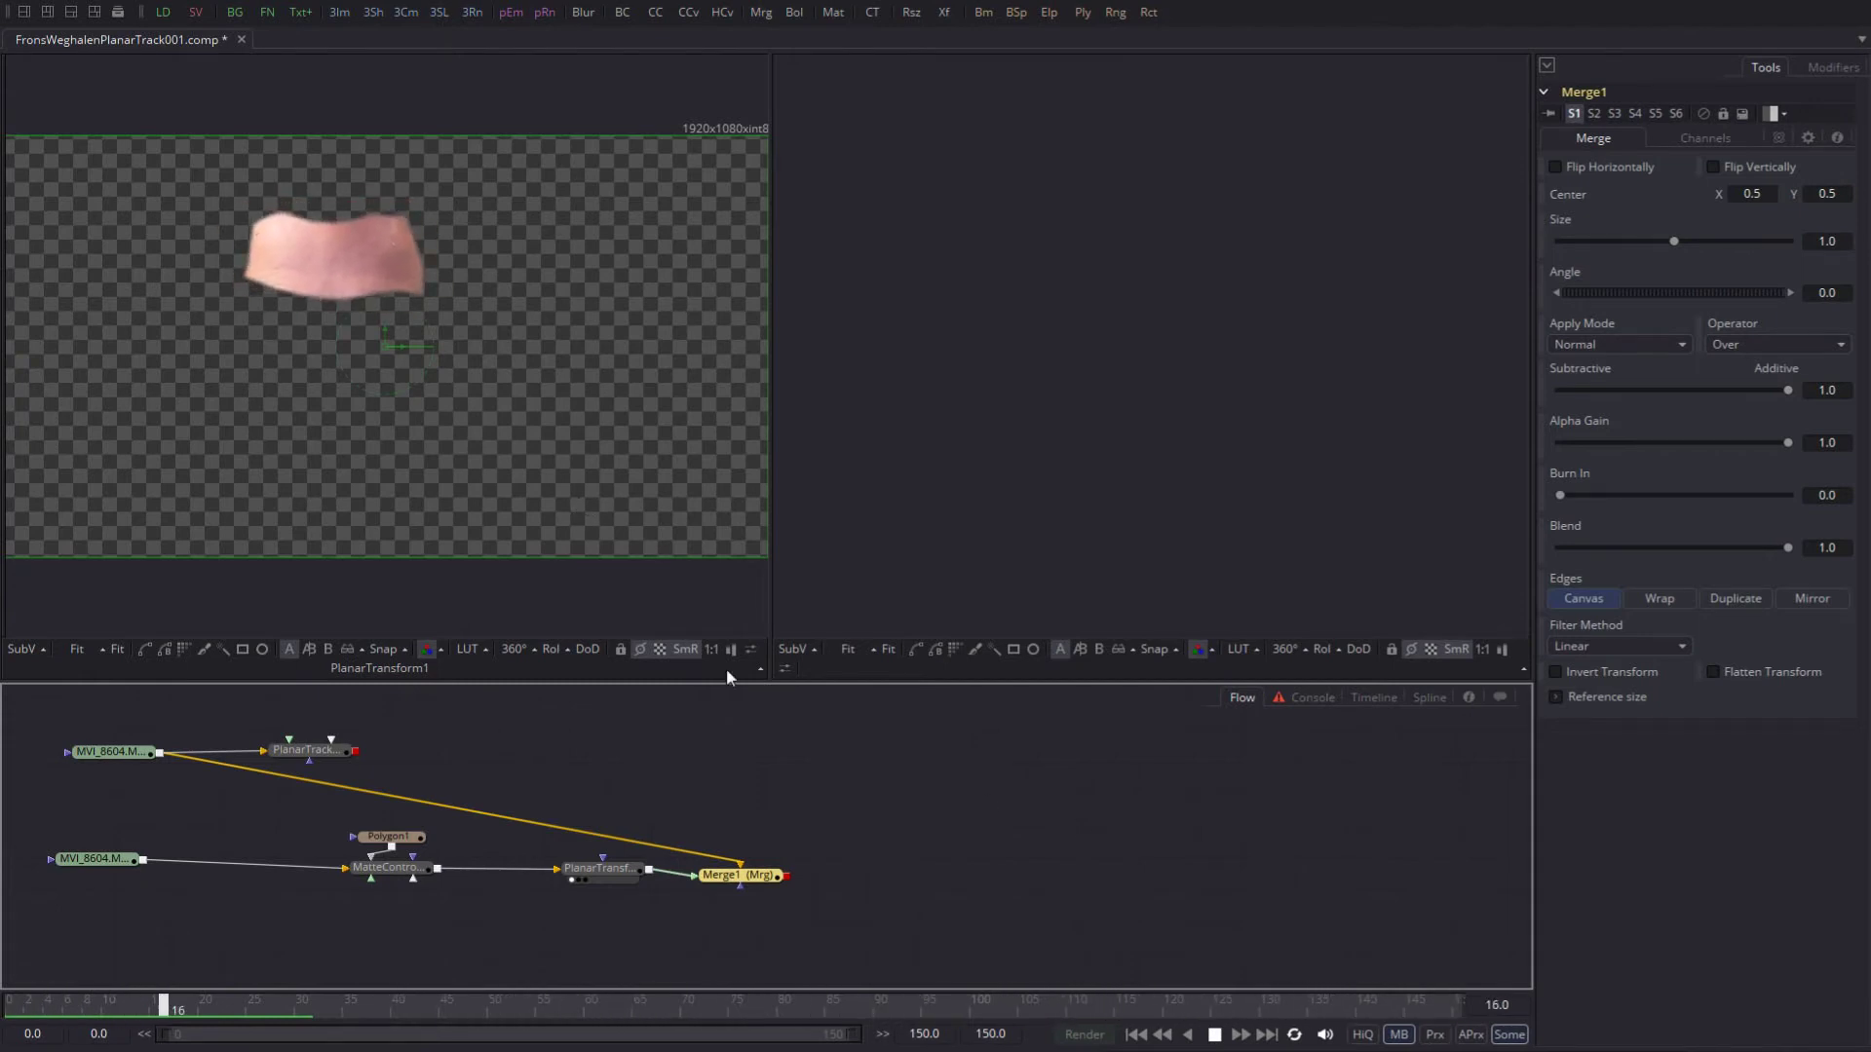
key("2")
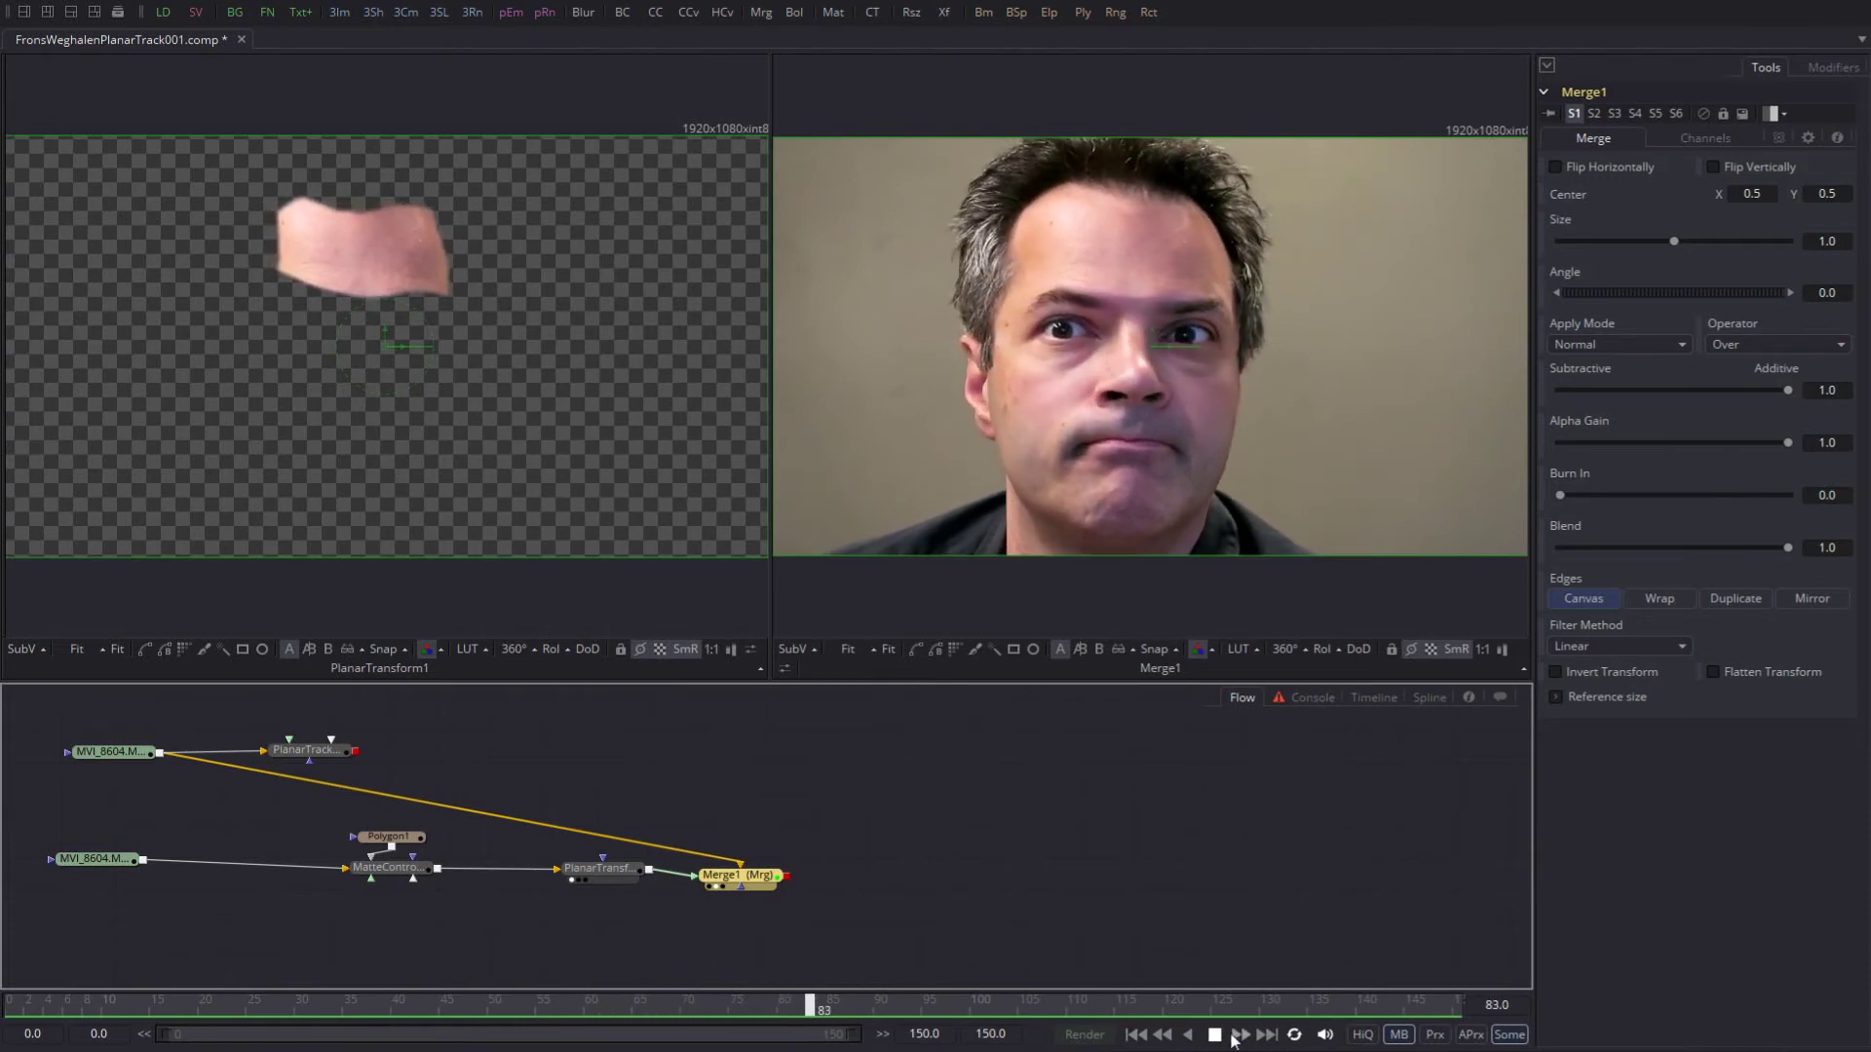
key("space")
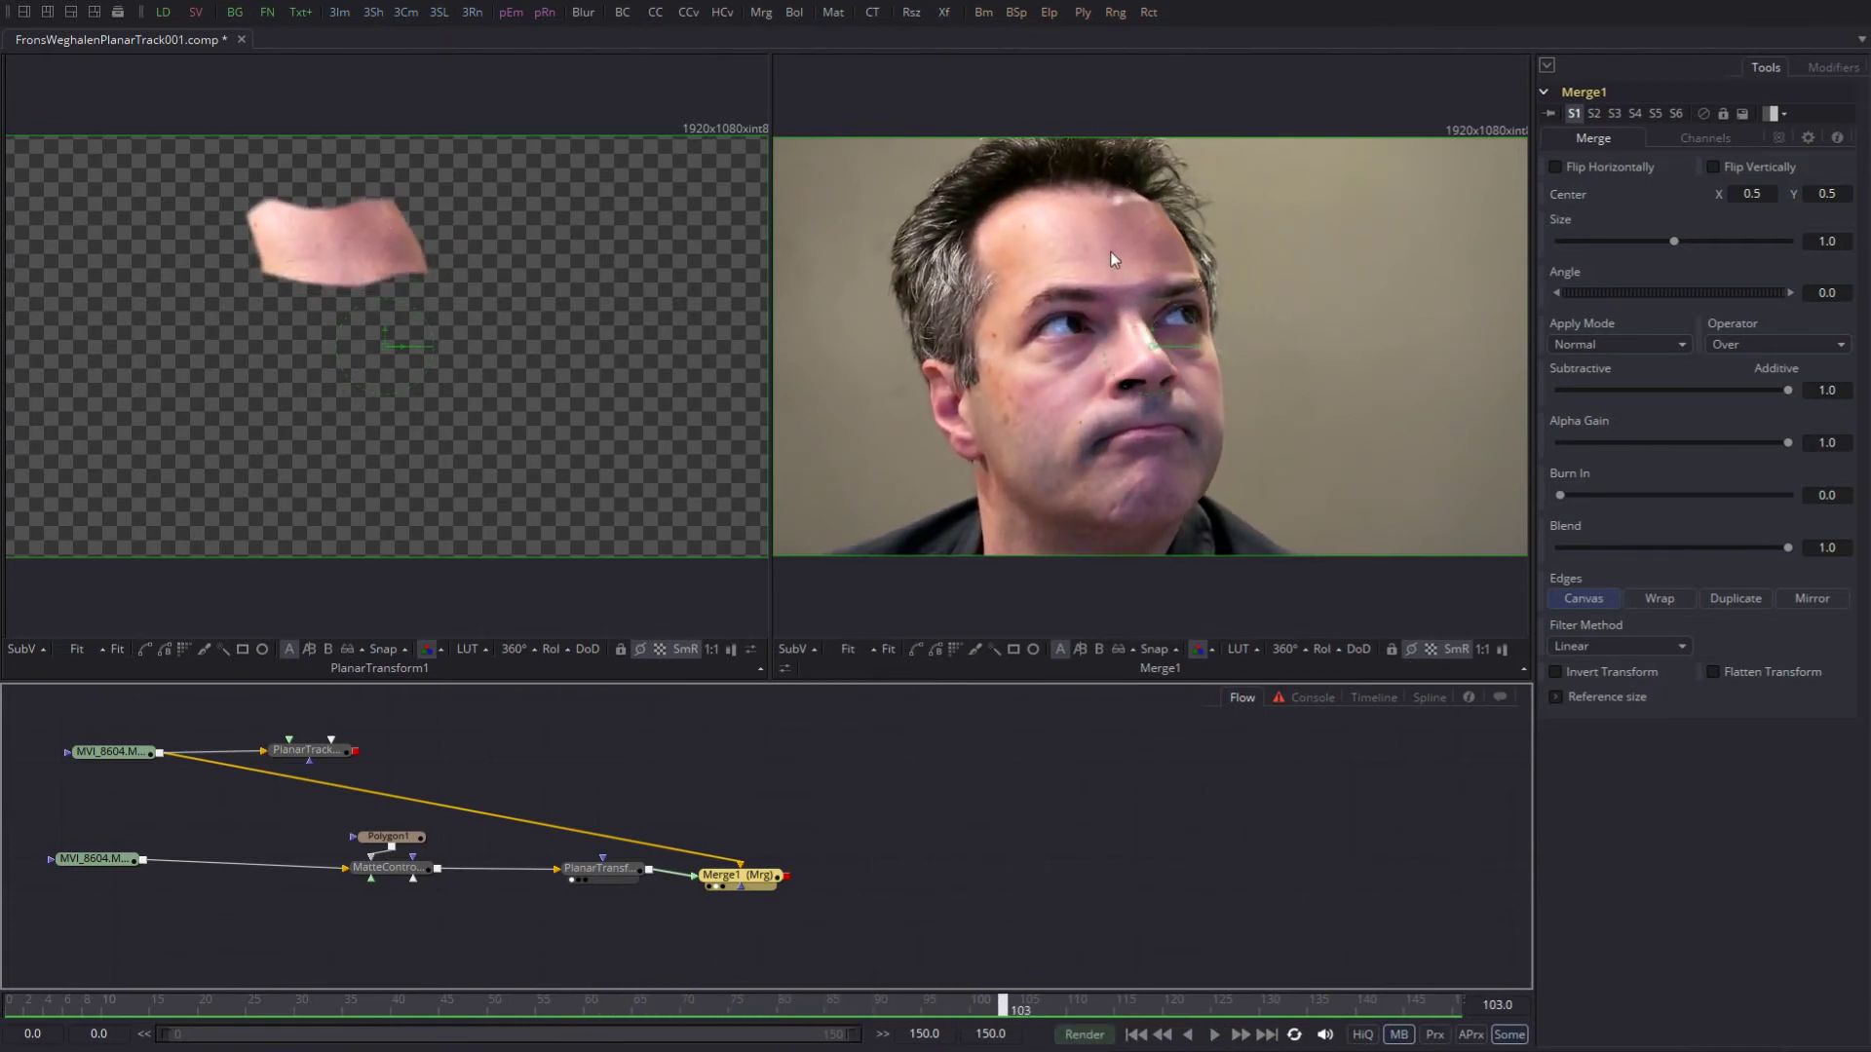
left_click_drag(389, 836, 367, 822)
Step: Go to reference frame 15 and pull the polygon matte's bottom point lower
left_click(1513, 1003)
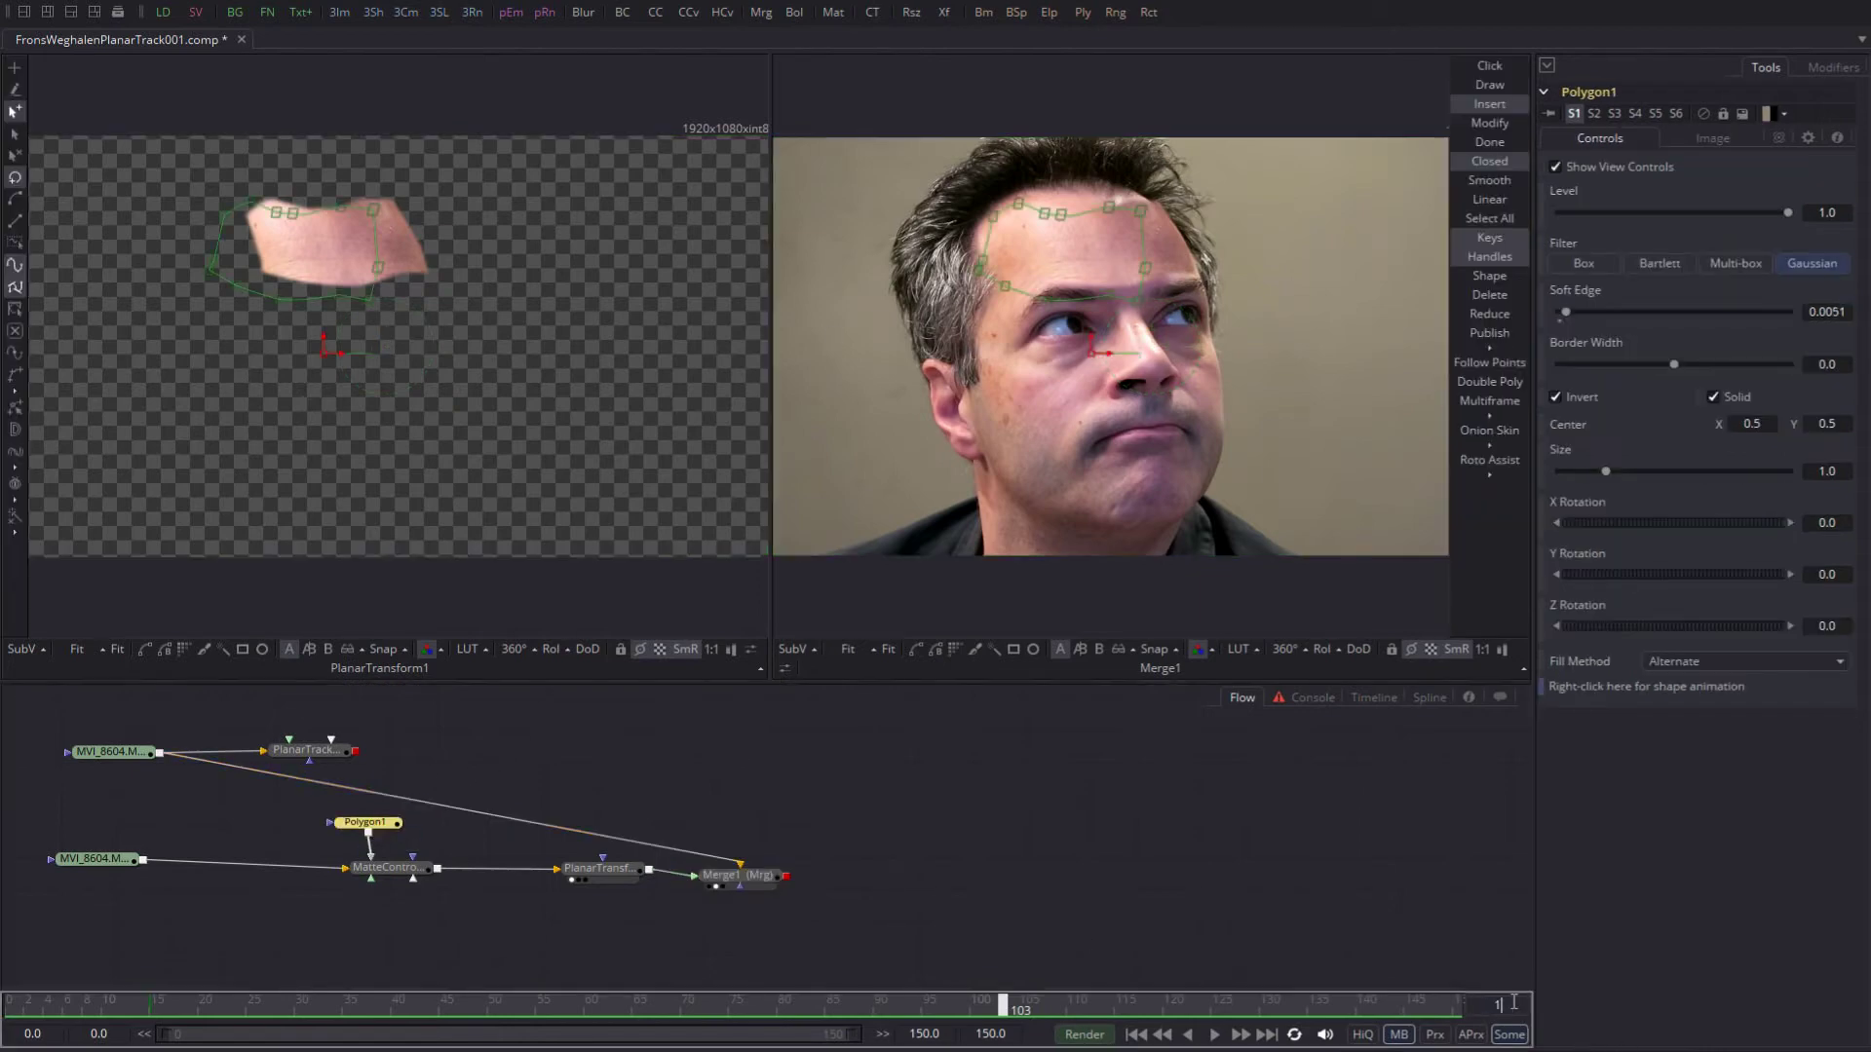
type("15")
key("Return")
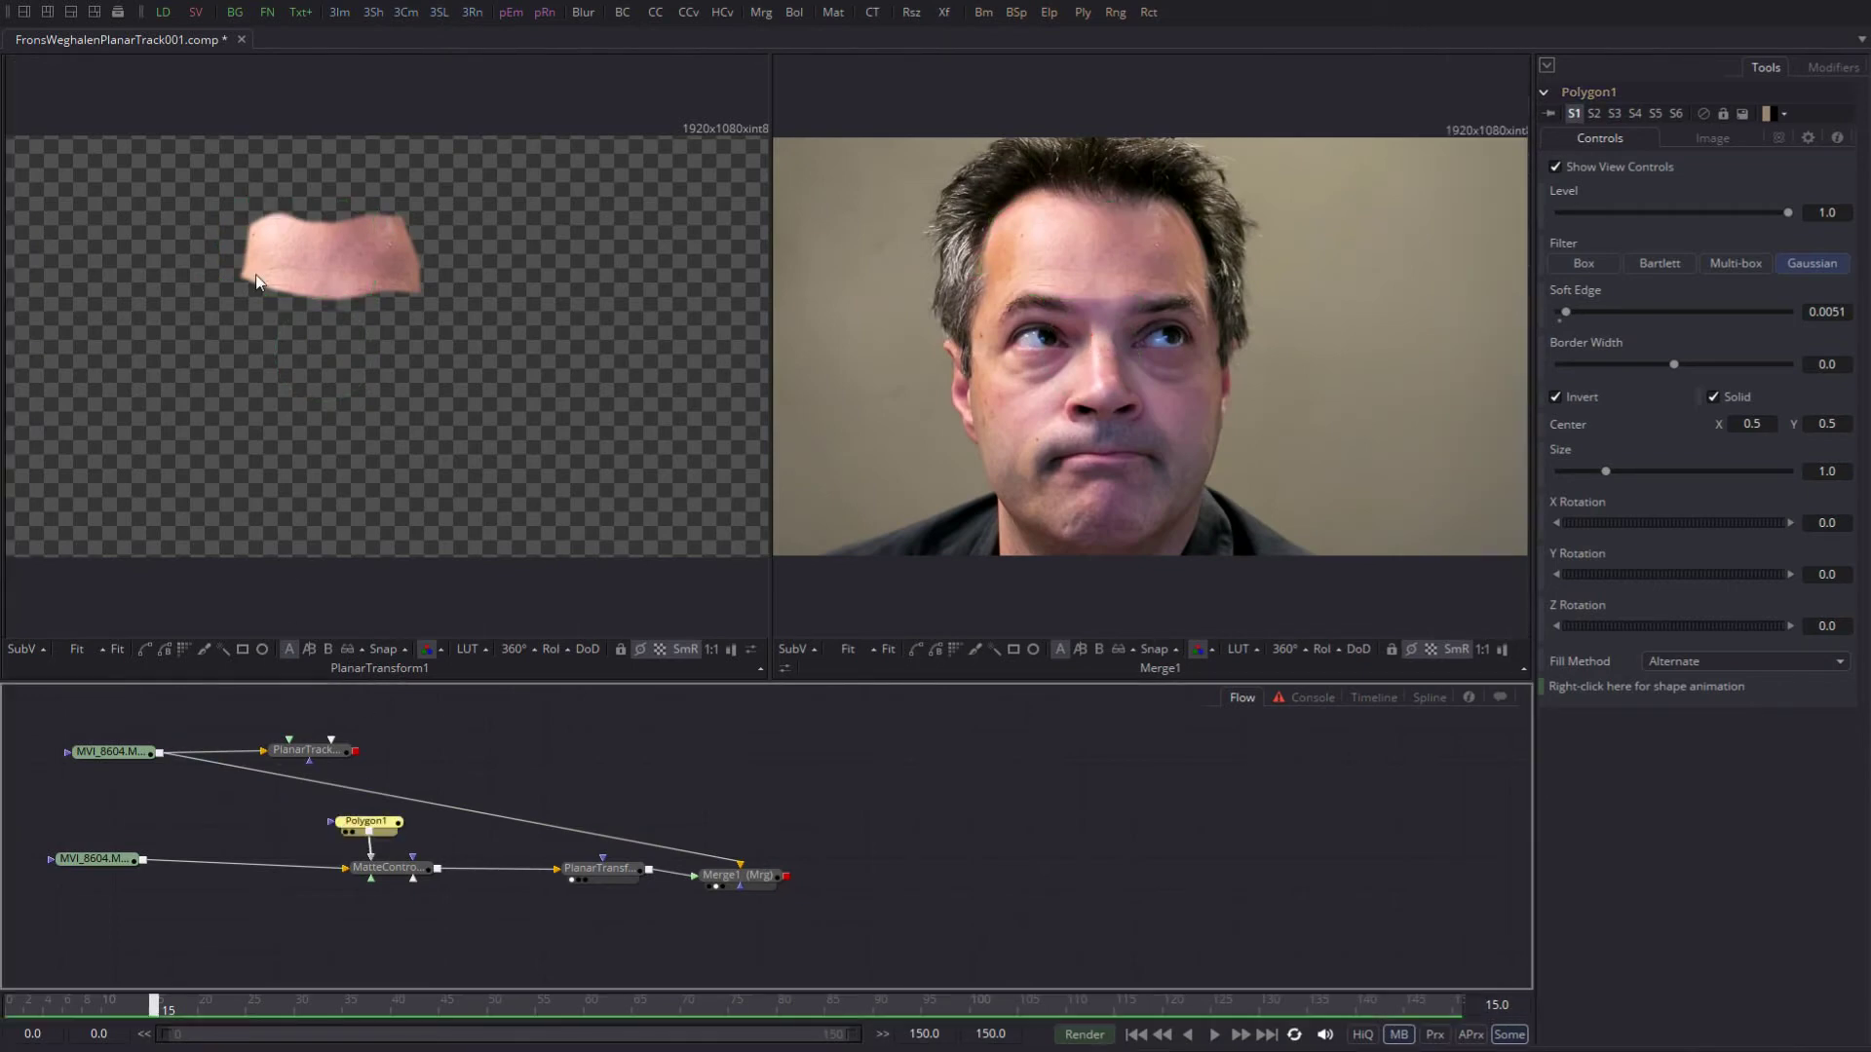
left_click_drag(282, 301, 306, 275)
scroll(307, 268, "up", 3)
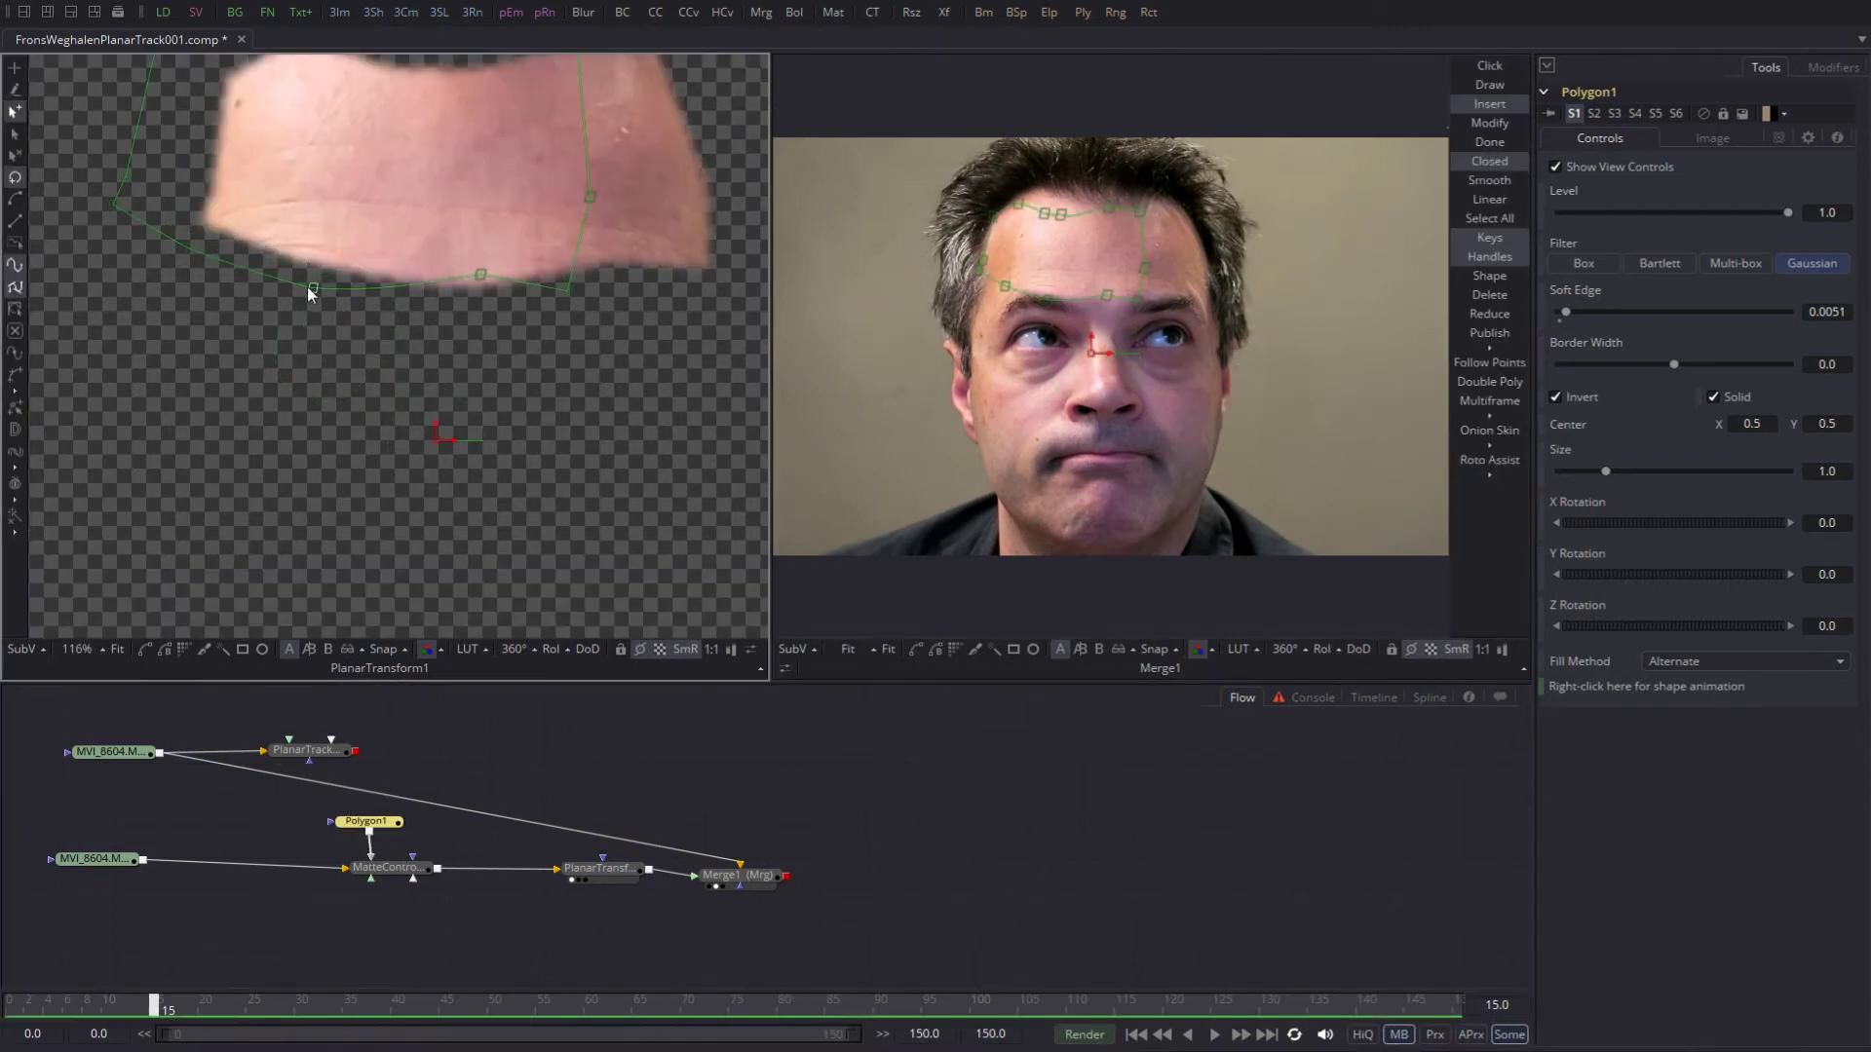
left_click_drag(314, 286, 467, 300)
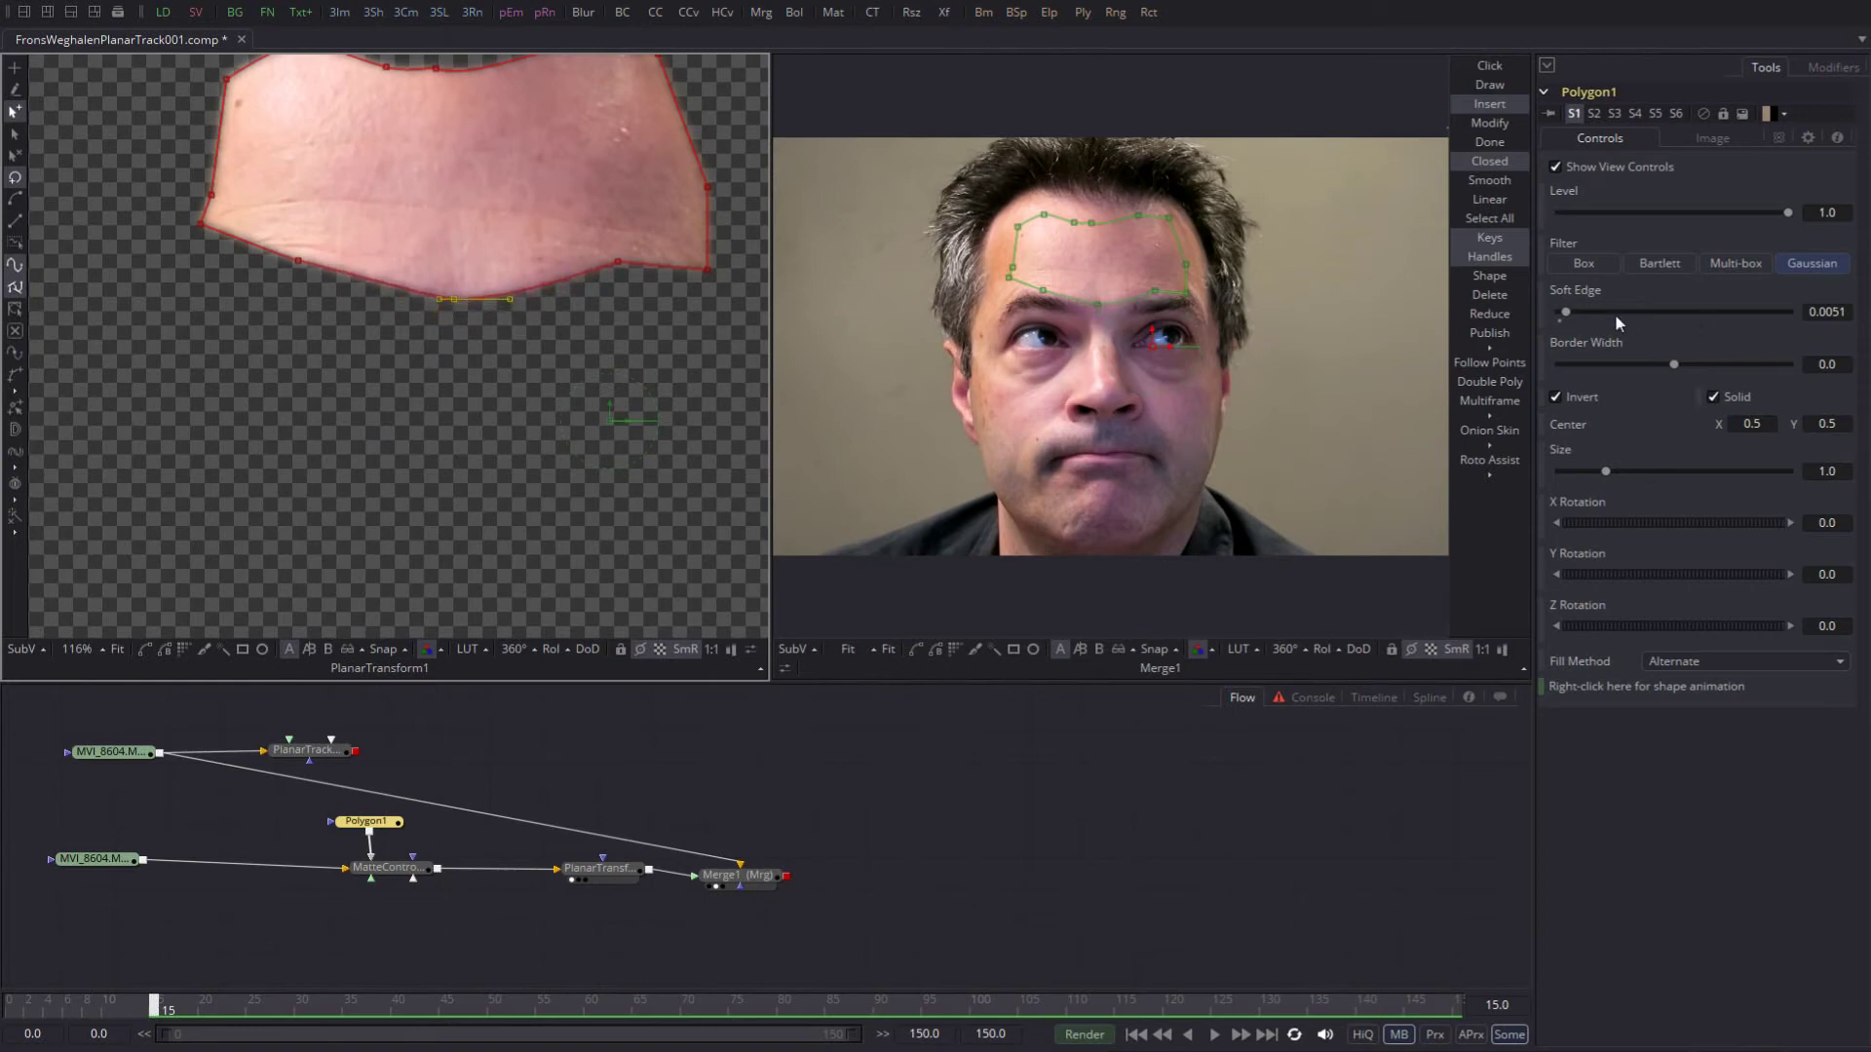
Step: Adjust Polygon1's Soft Edge to about 0.0103 to feather the forehead patch
left_click_drag(1565, 309, 1588, 312)
left_click(1081, 779)
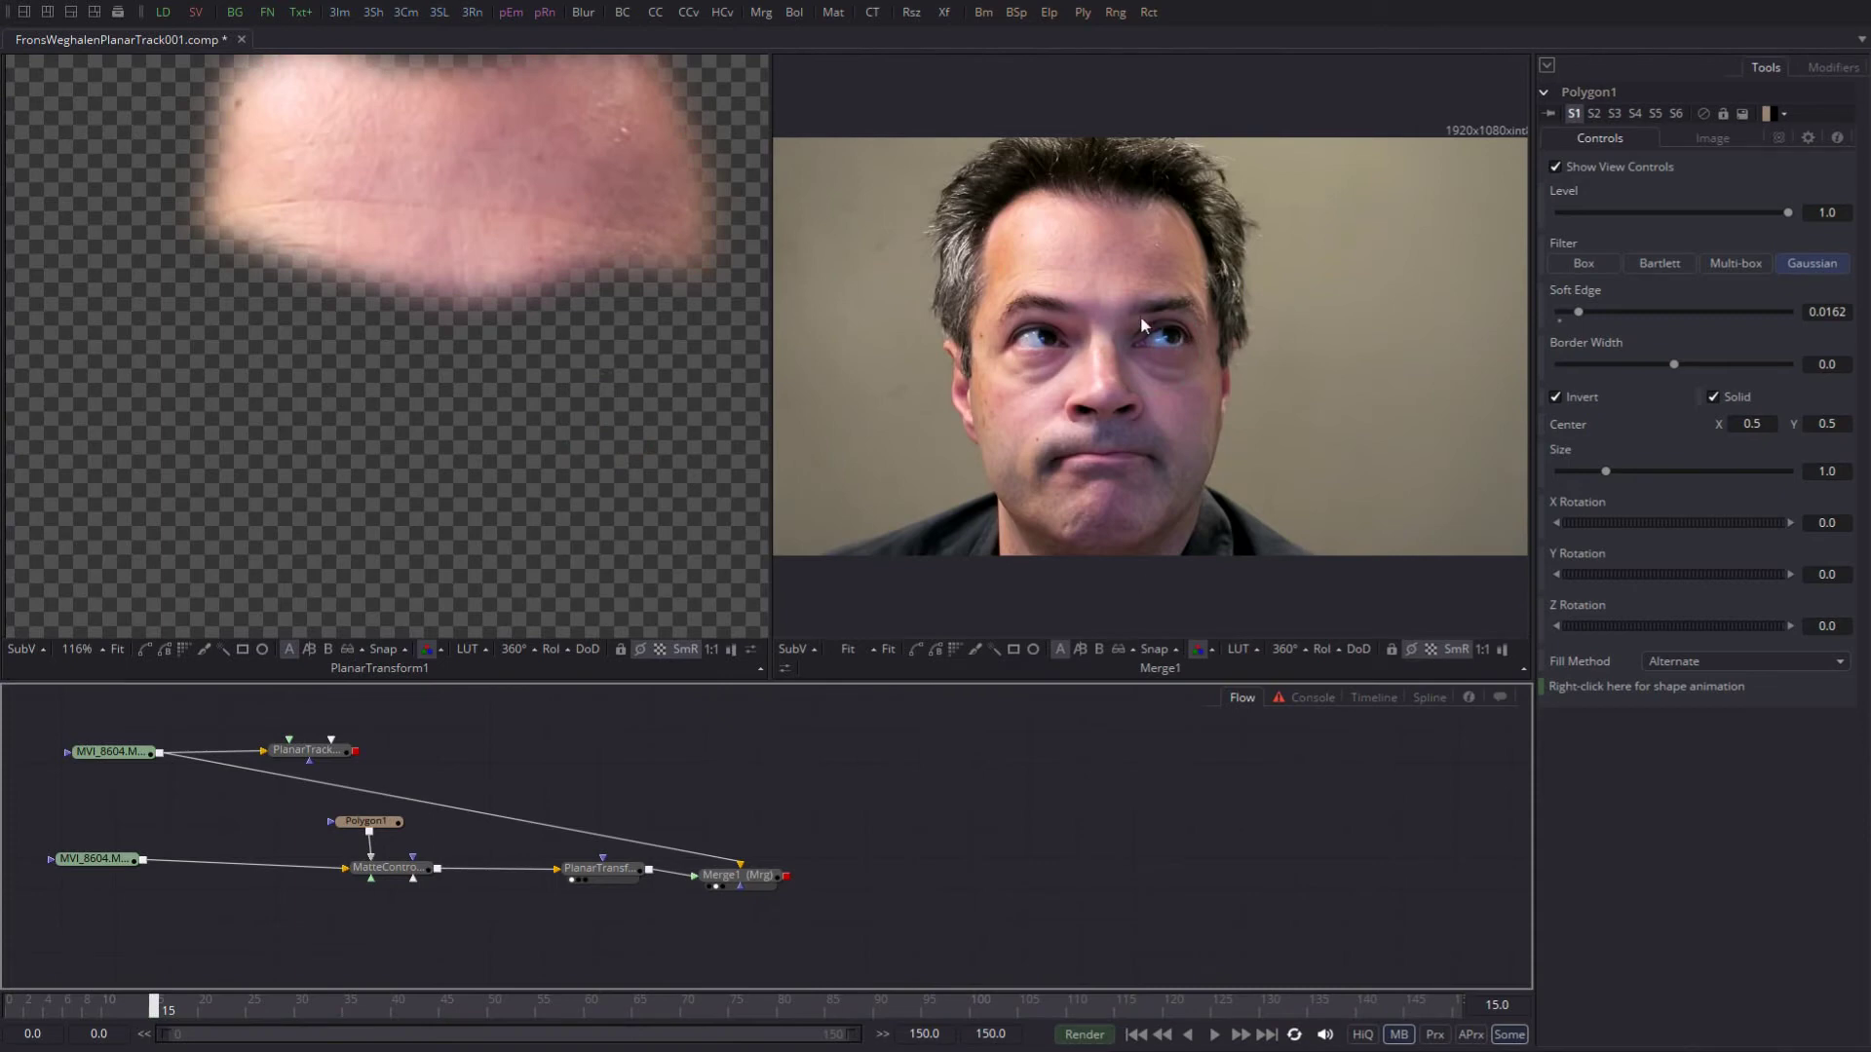
scroll(1081, 328, "up", 5)
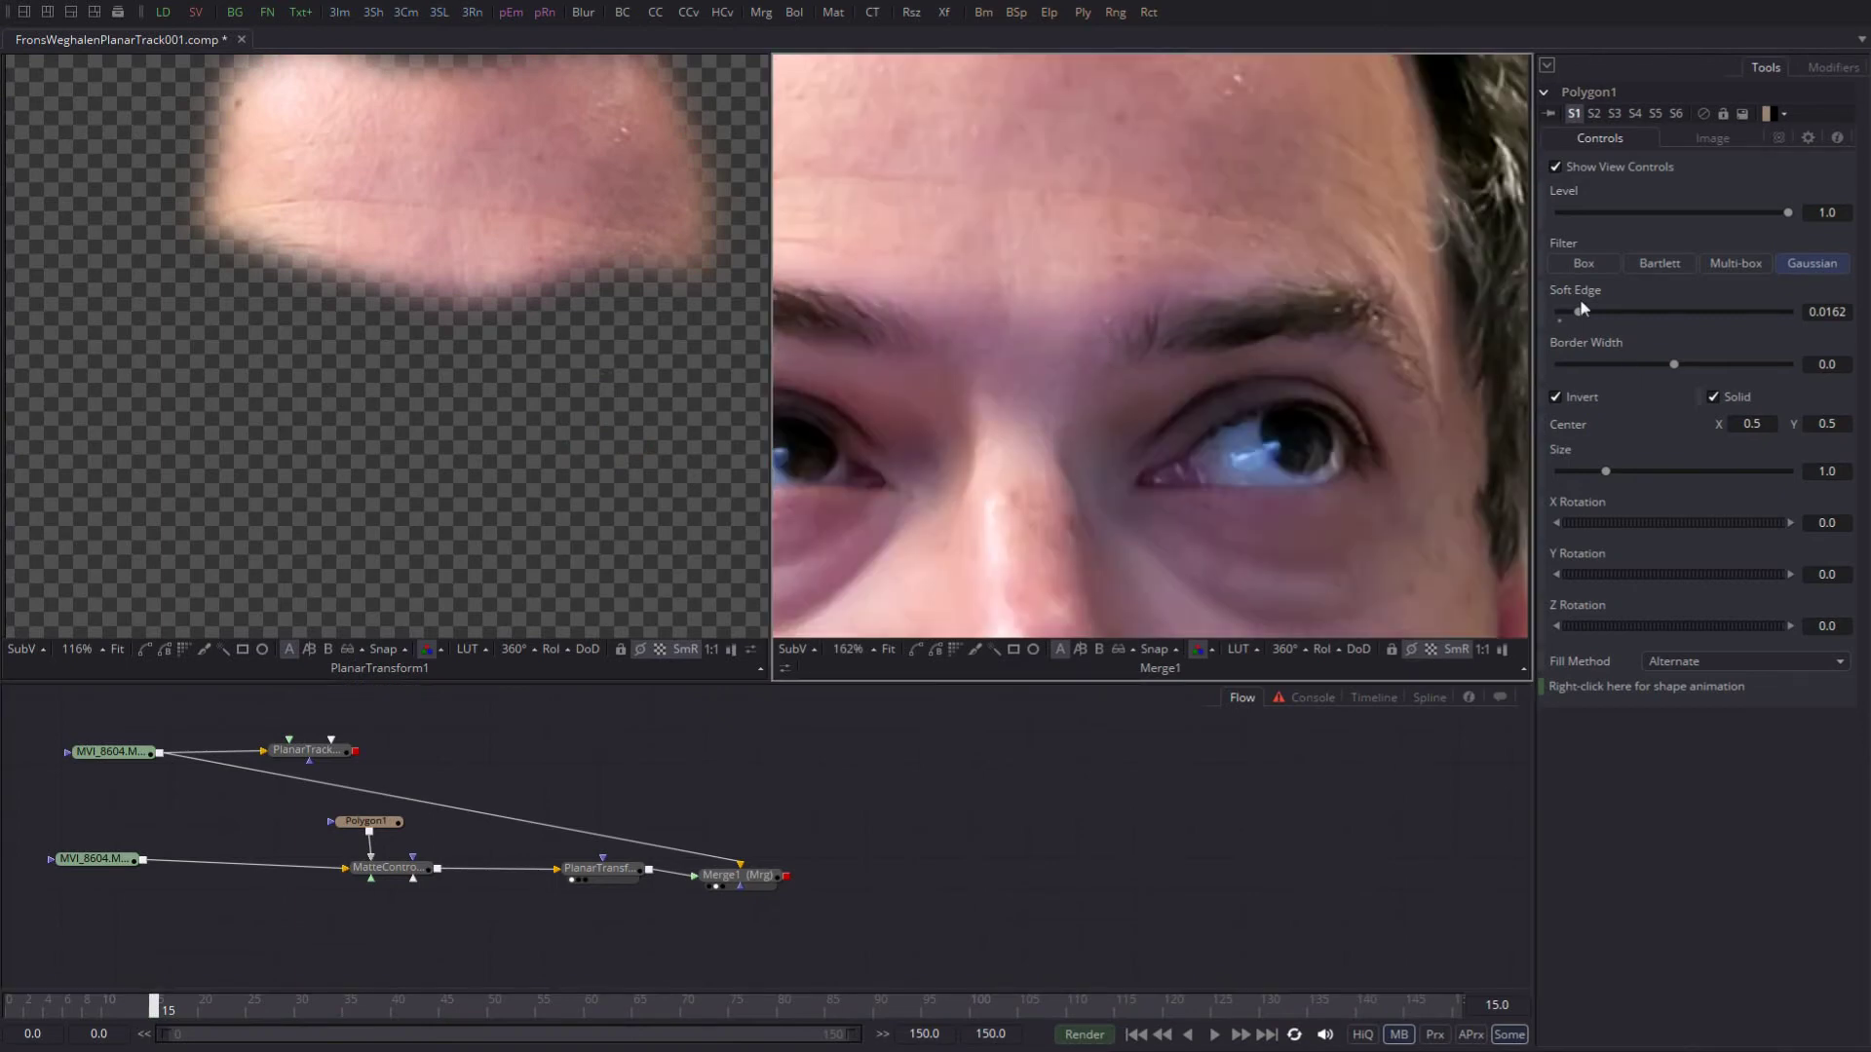
mouse_move(1578, 312)
left_mouse_down()
mouse_move(1554, 318)
mouse_move(1586, 311)
mouse_move(1580, 333)
left_mouse_up()
key("ctrl+f")
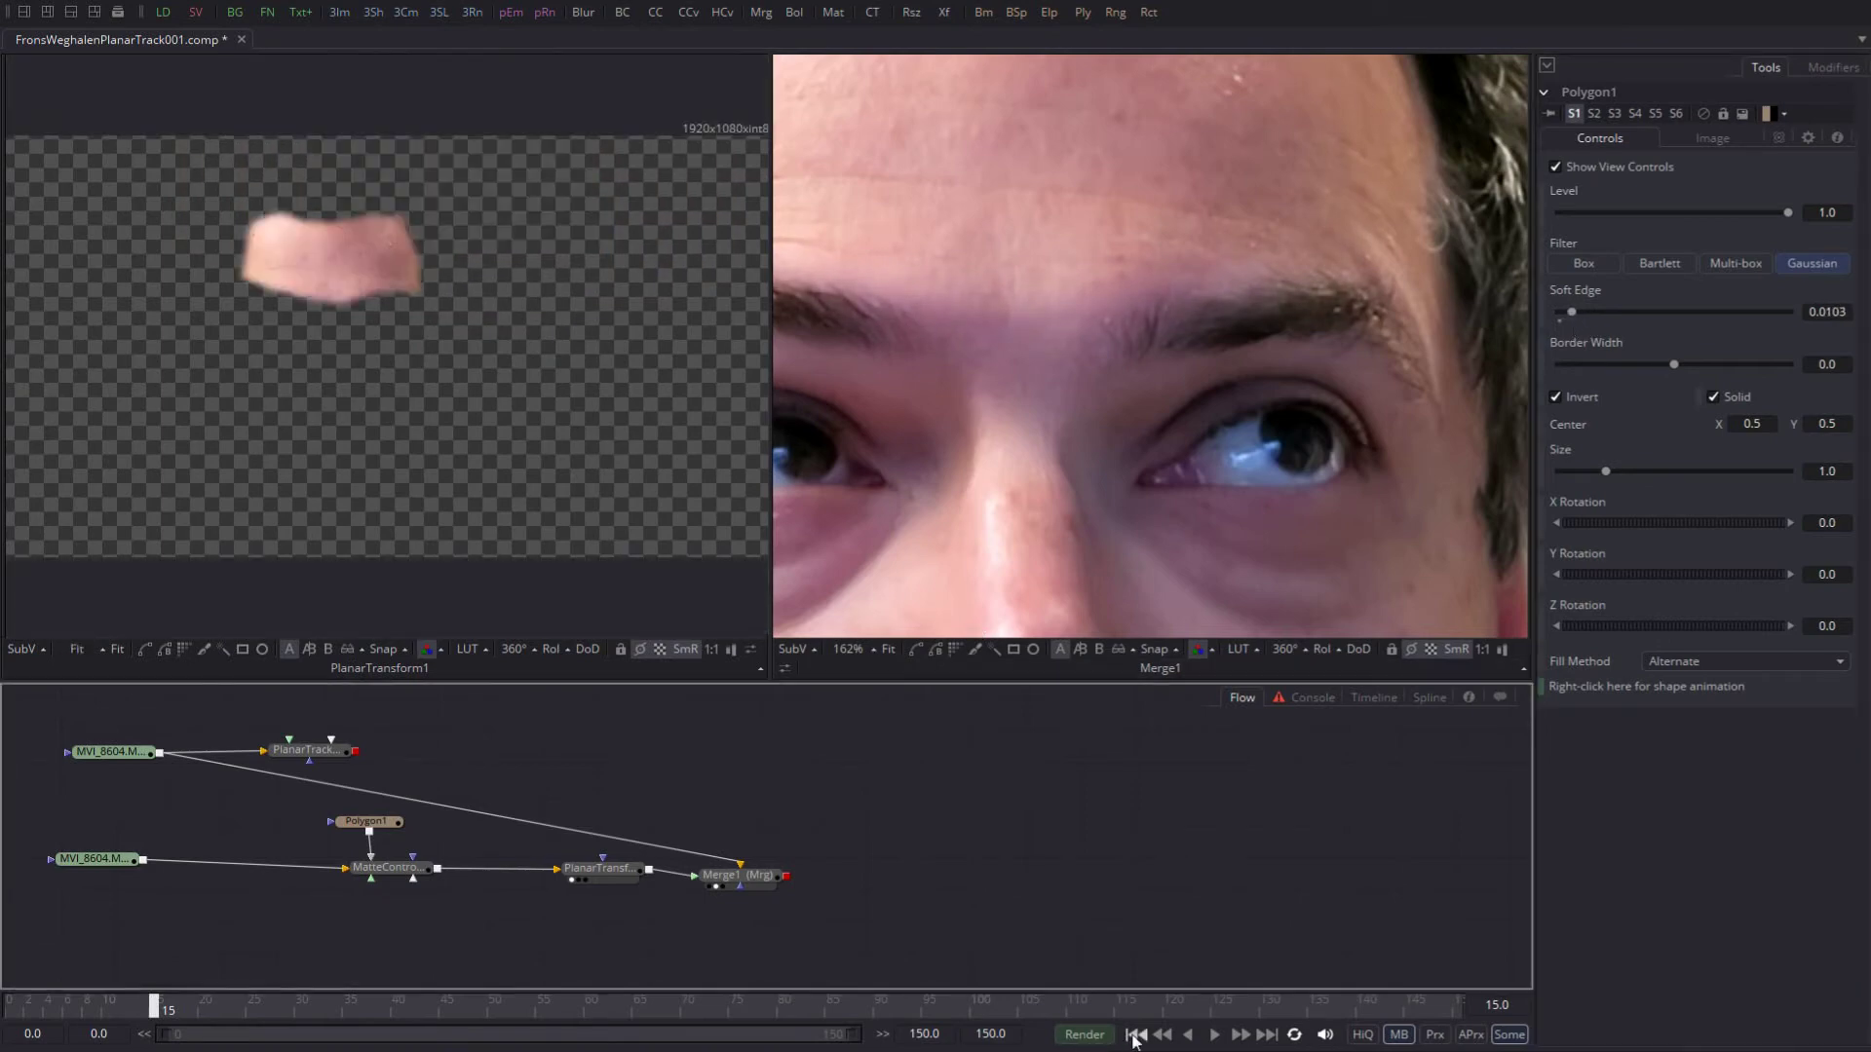
left_click(1135, 1036)
key("ctrl+f")
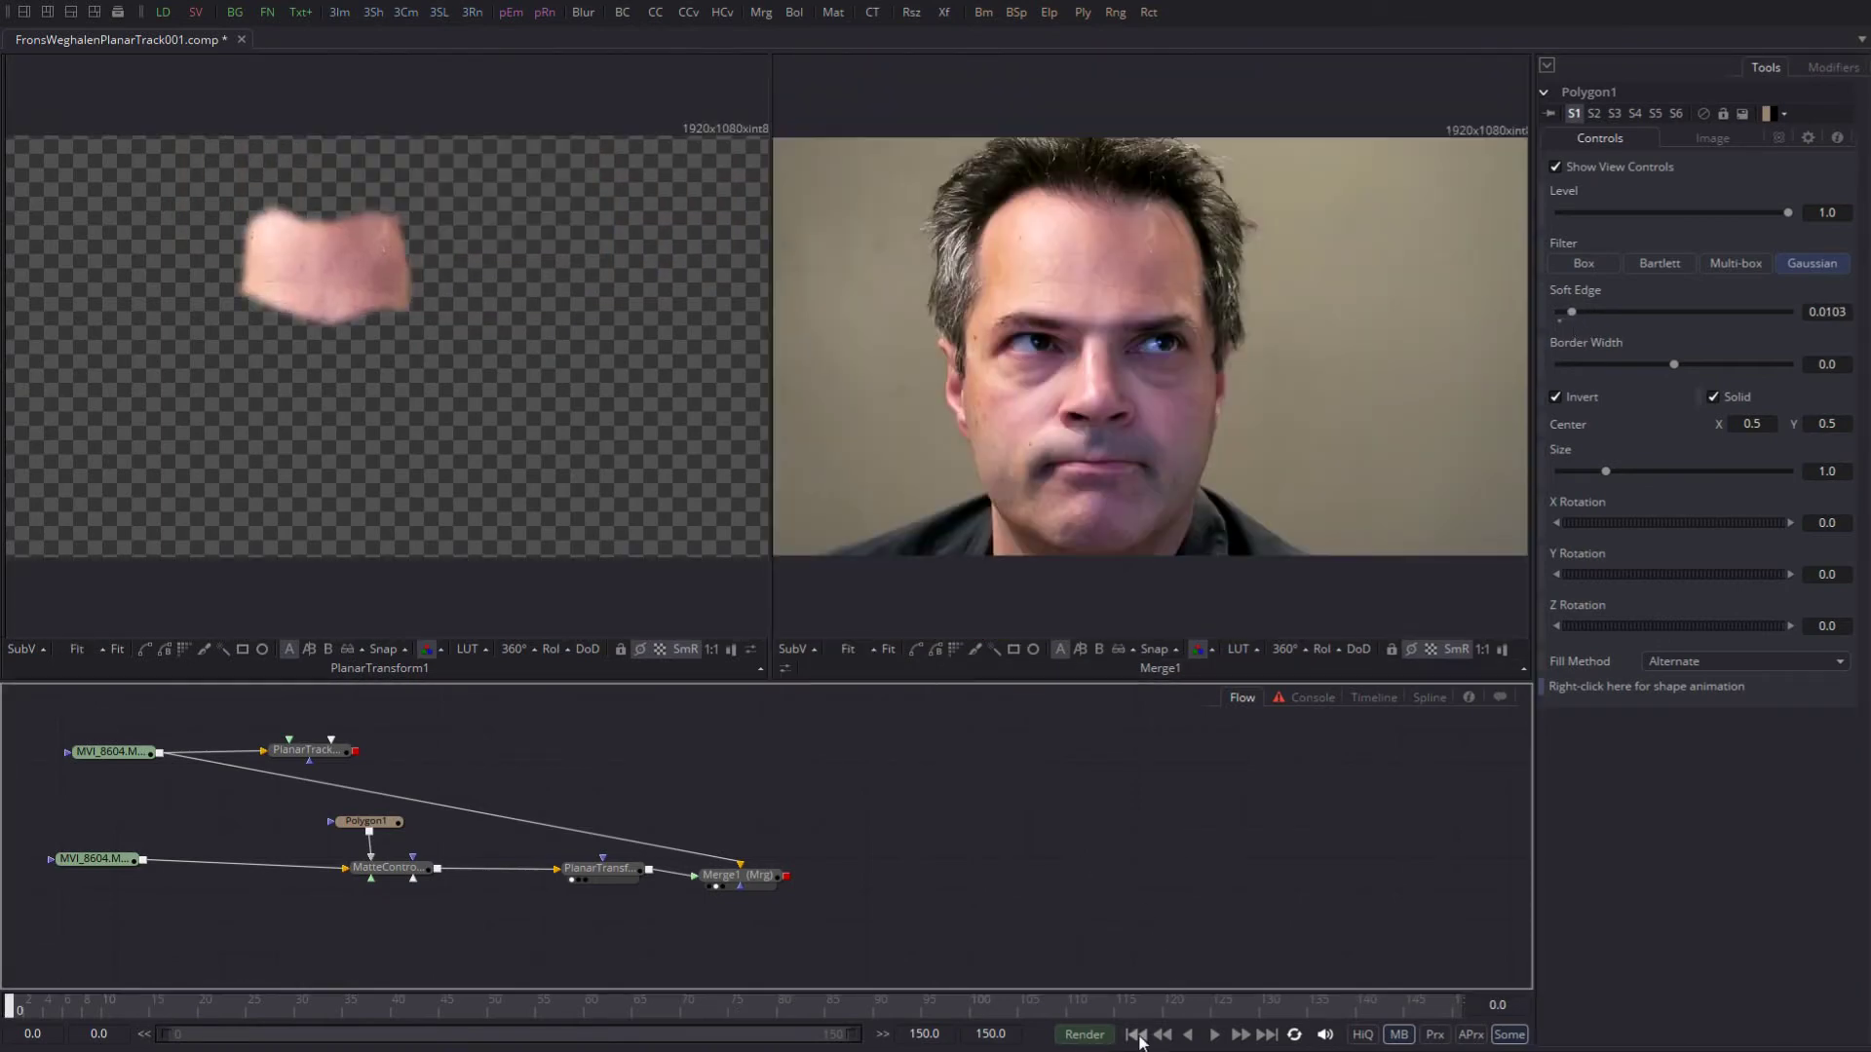
left_click(1213, 1035)
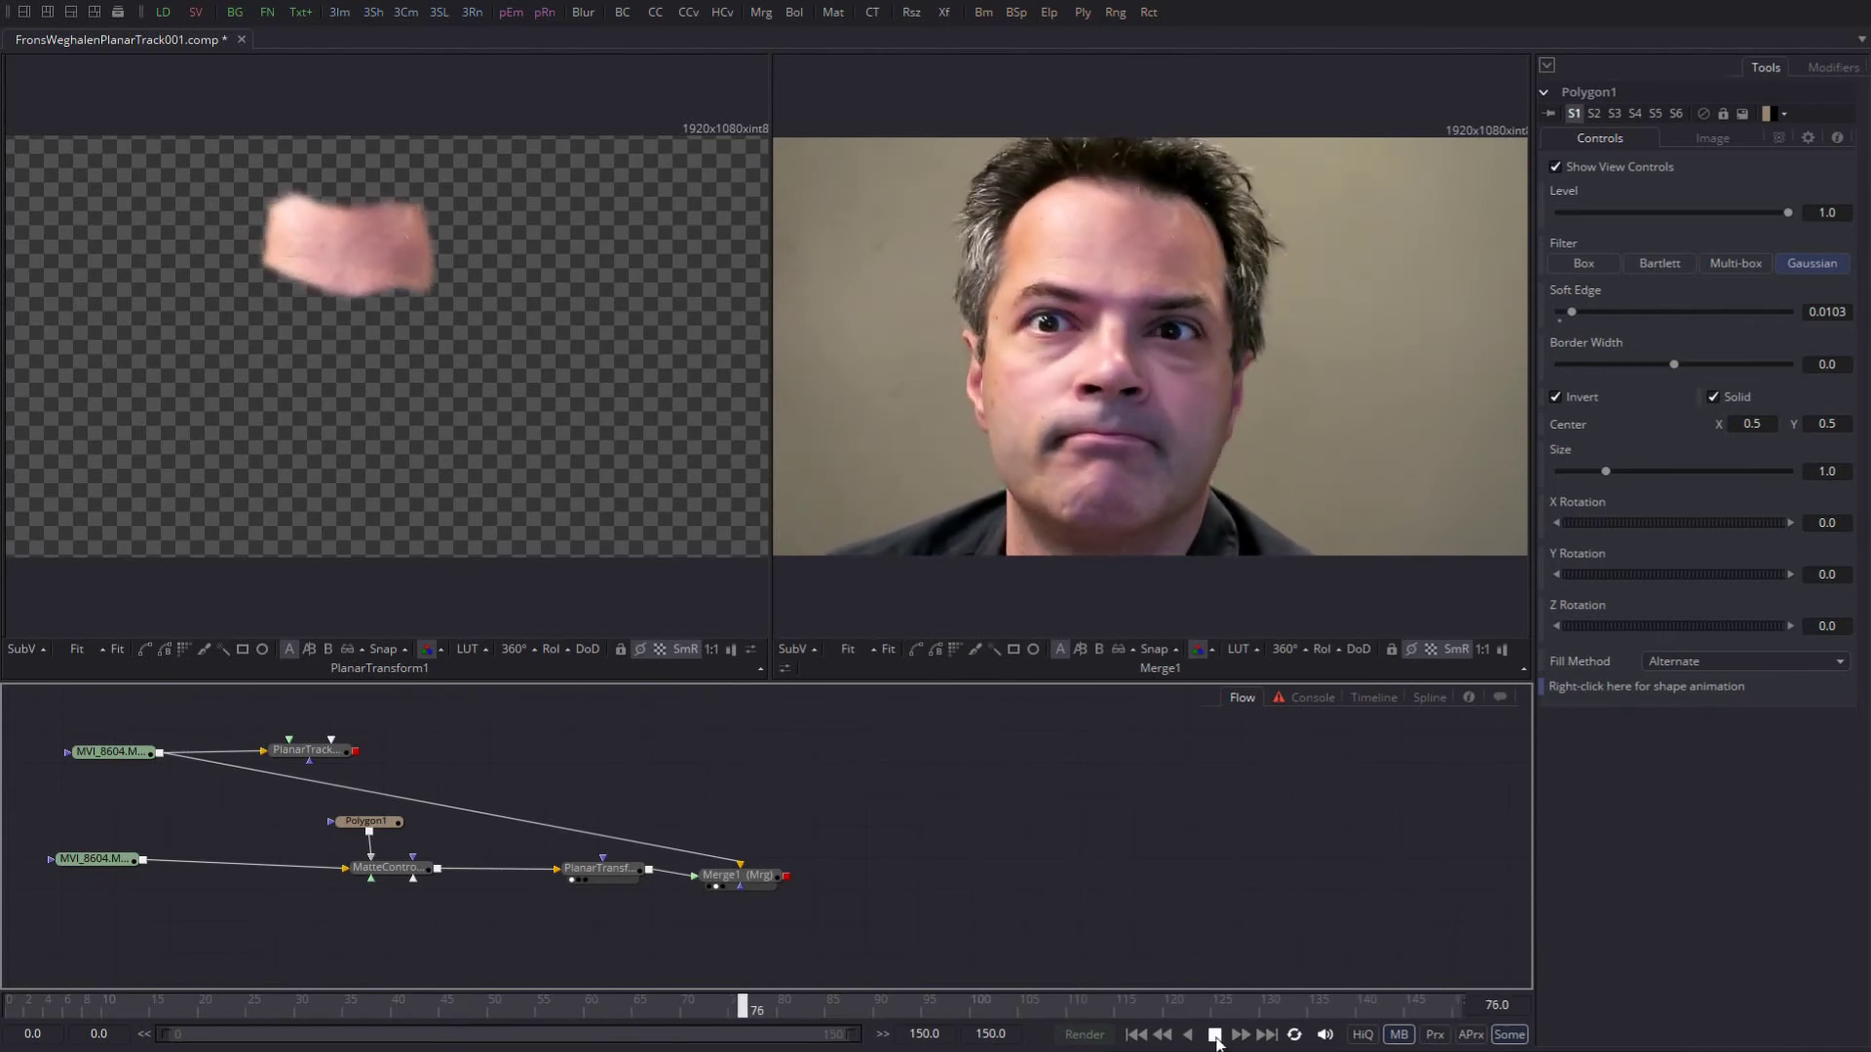
left_click(1216, 1038)
scroll(1207, 398, "up", 4)
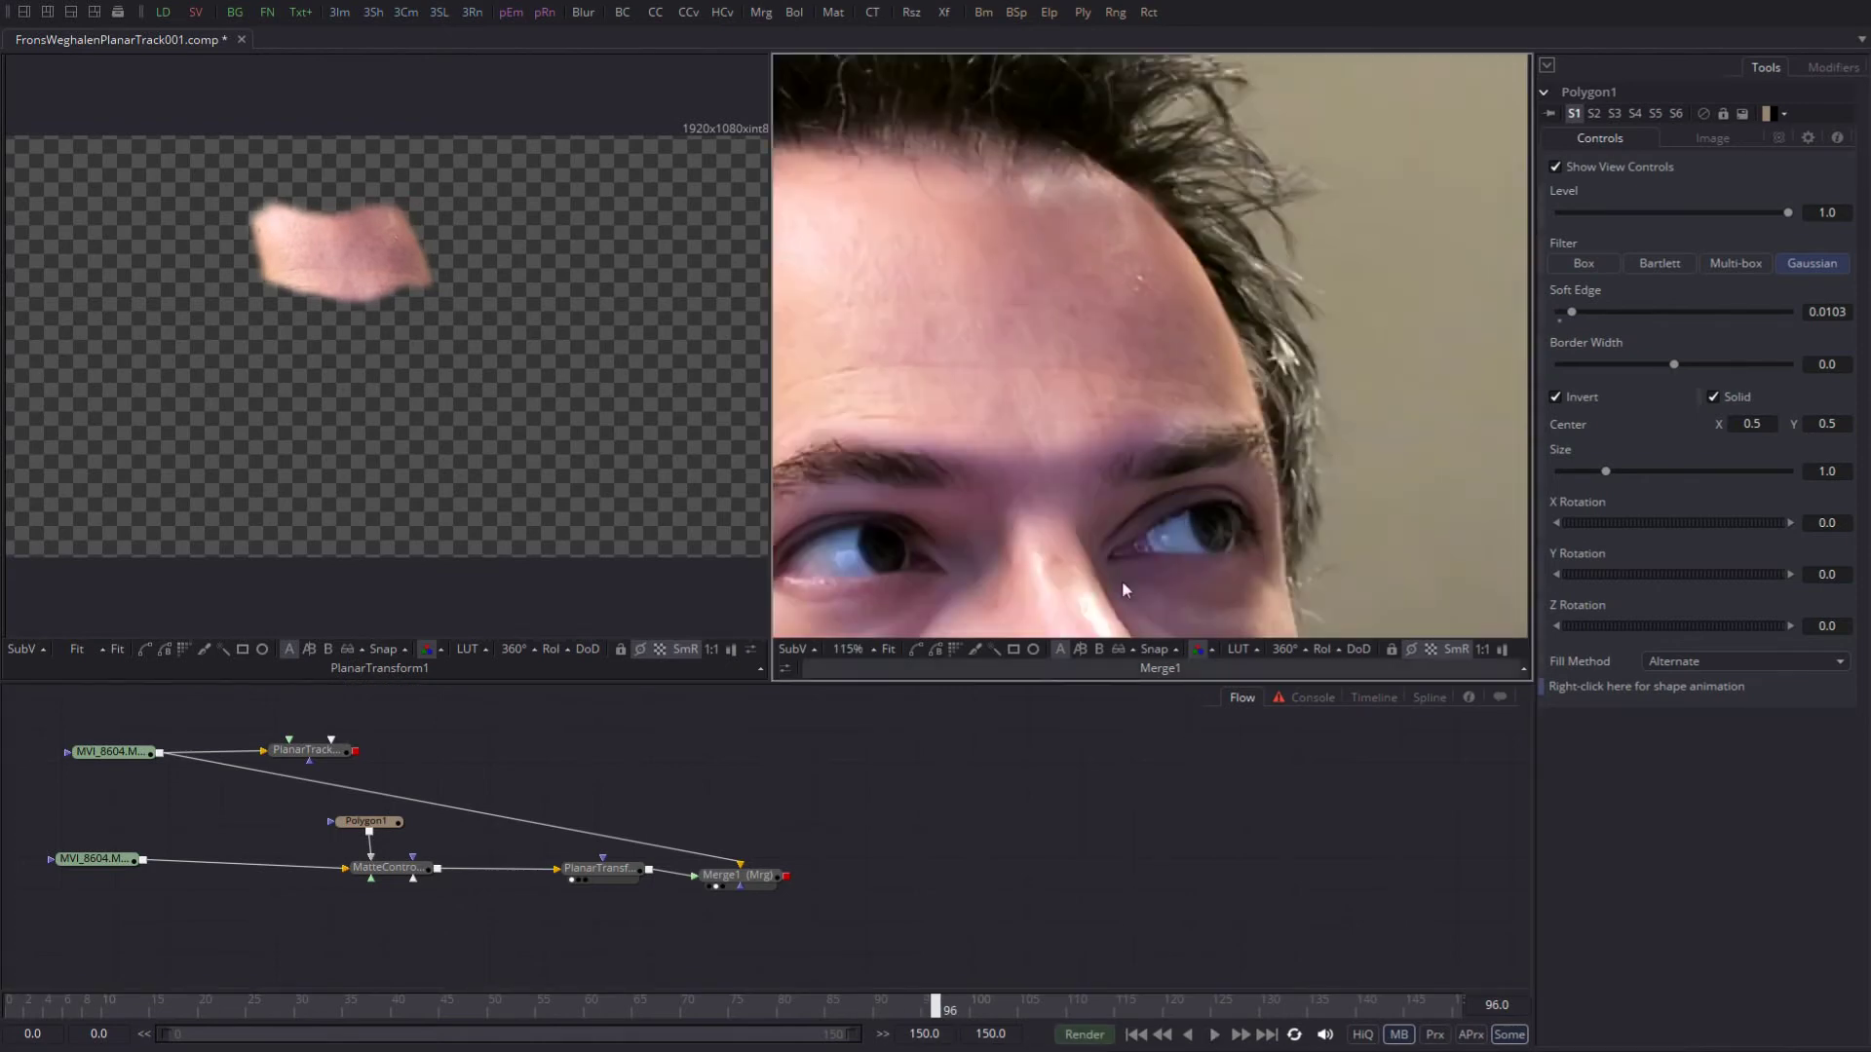
left_click_drag(944, 1021, 1462, 1014)
left_click(886, 650)
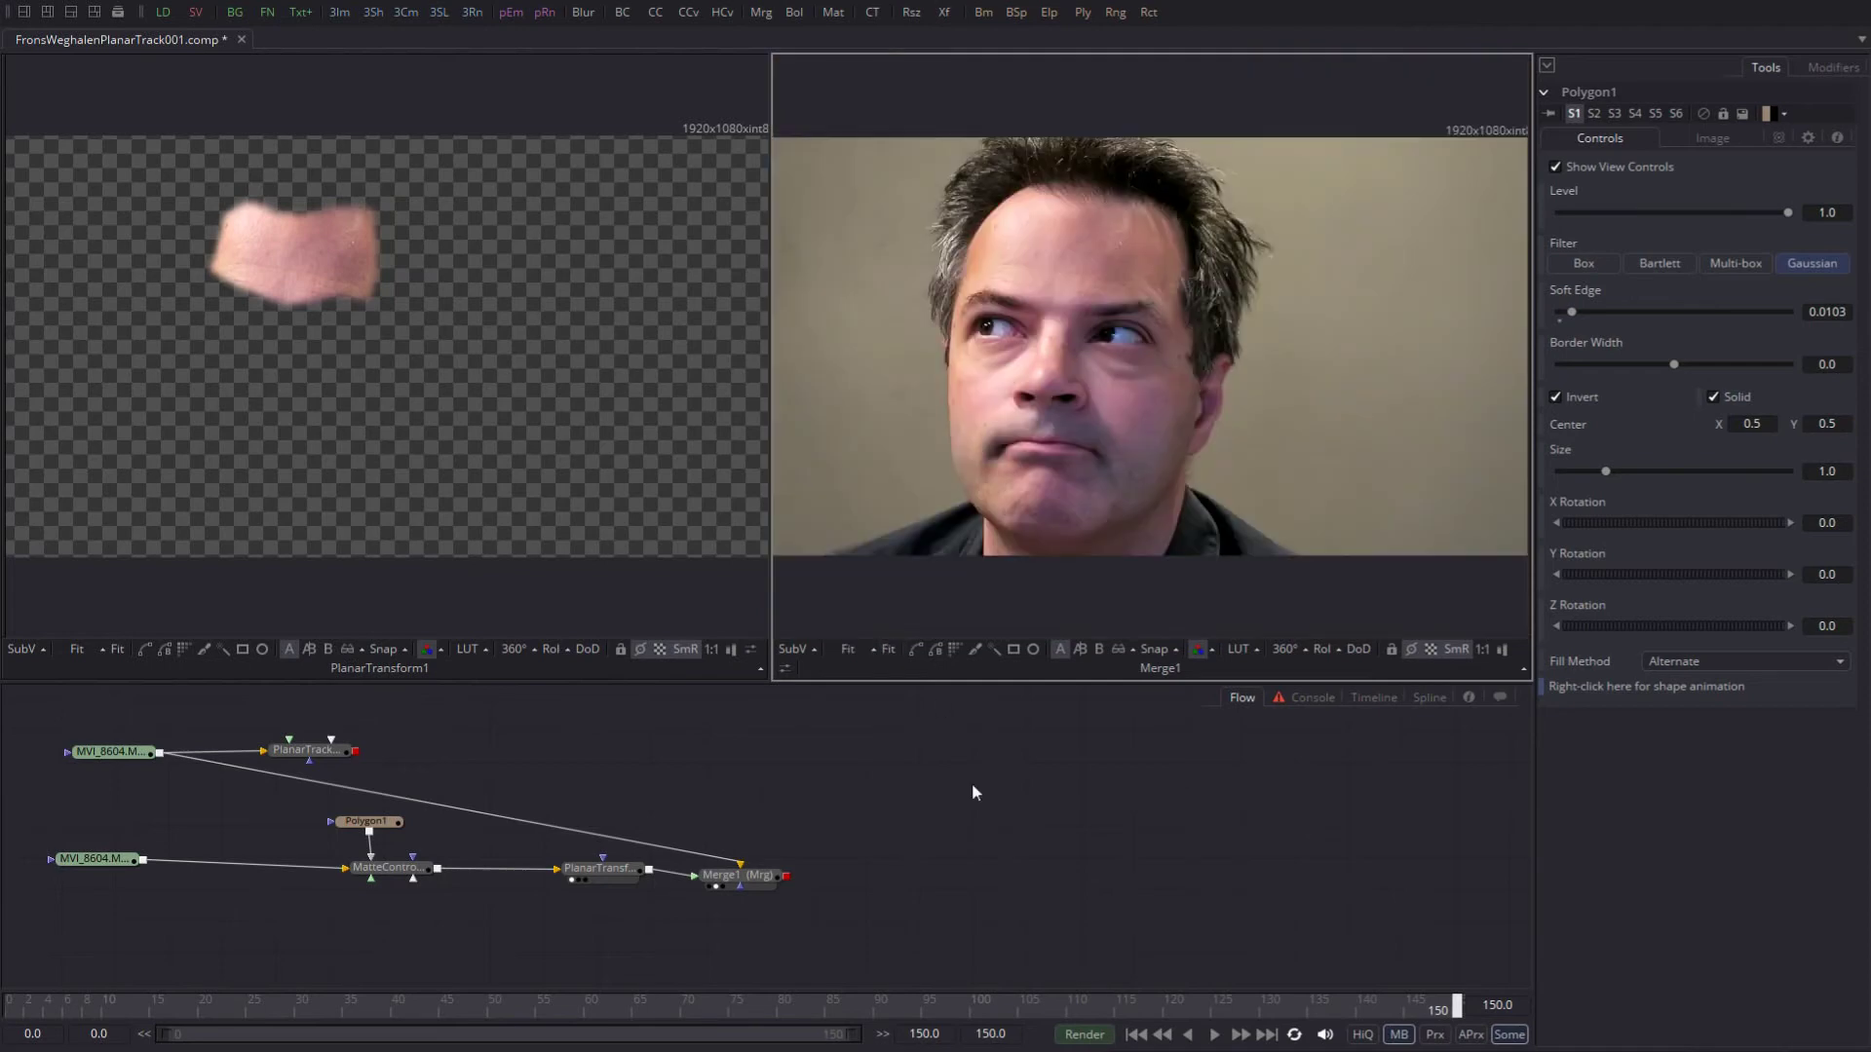
left_click_drag(924, 1010, 1123, 996)
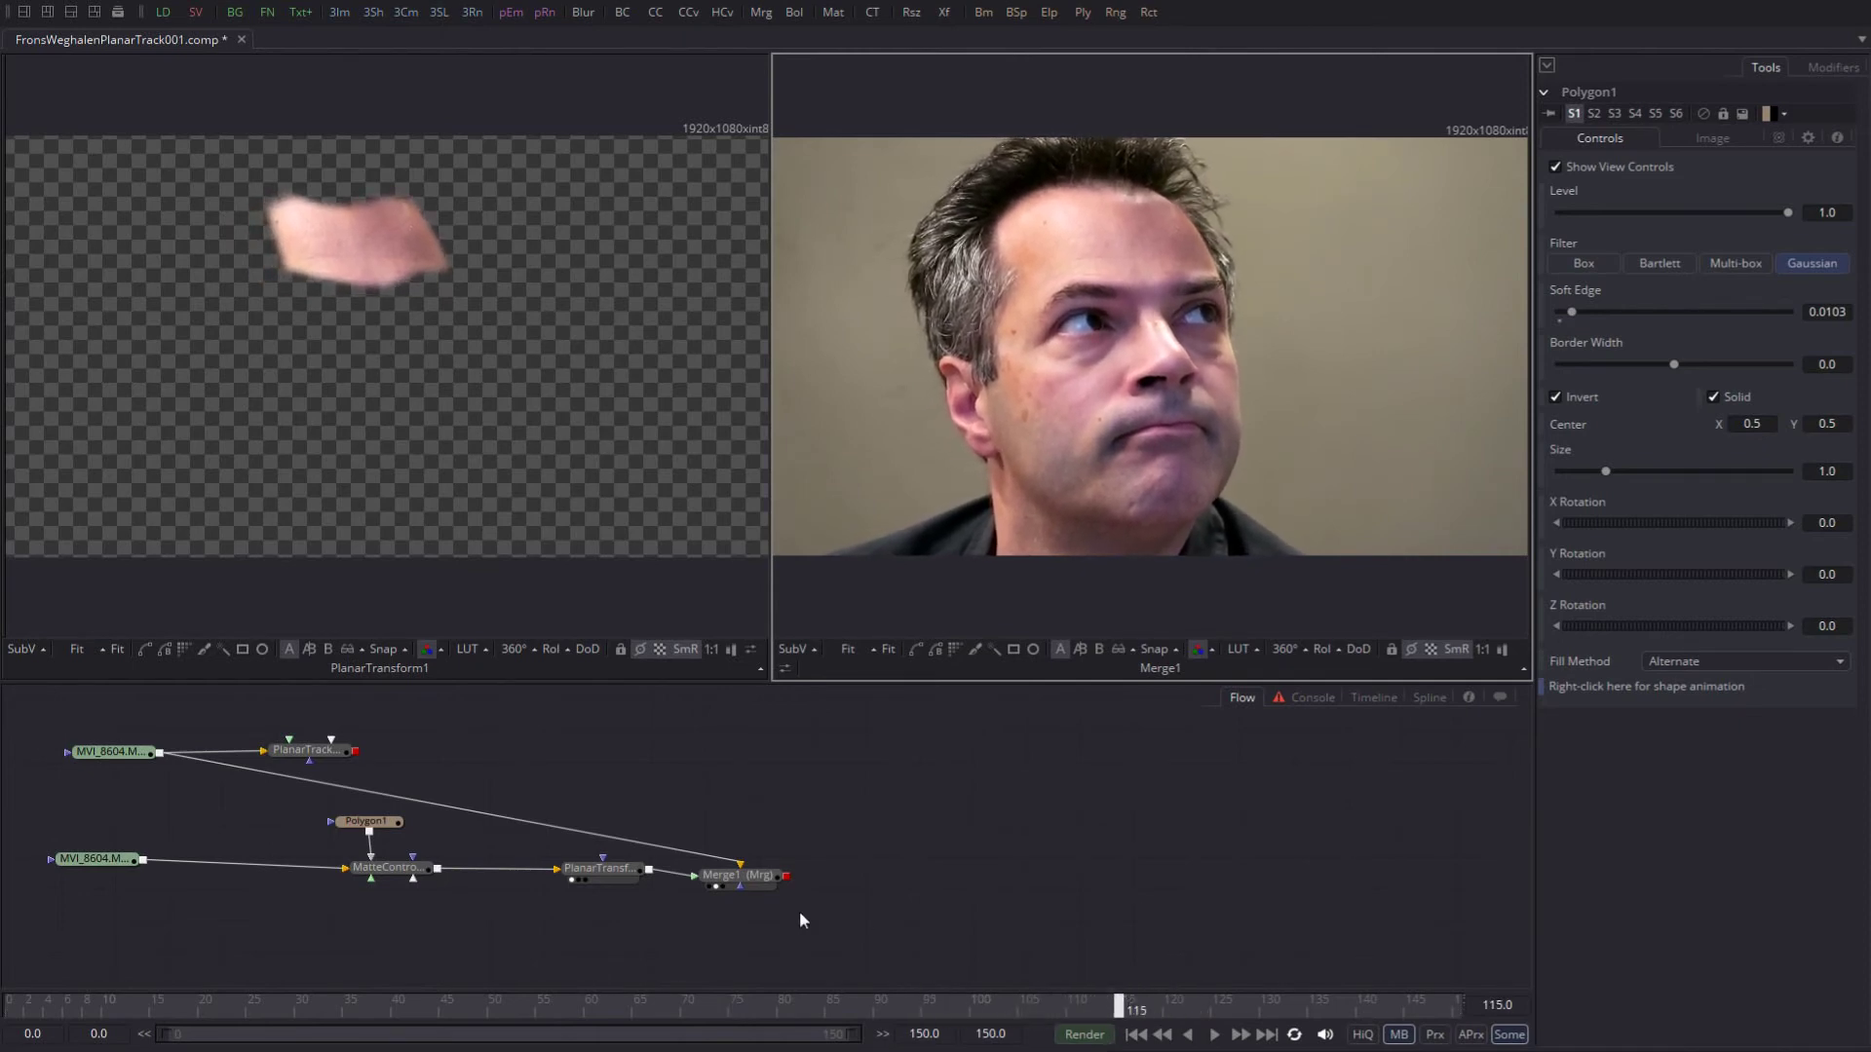
left_click_drag(374, 869, 372, 877)
scroll(1032, 401, "up", 5)
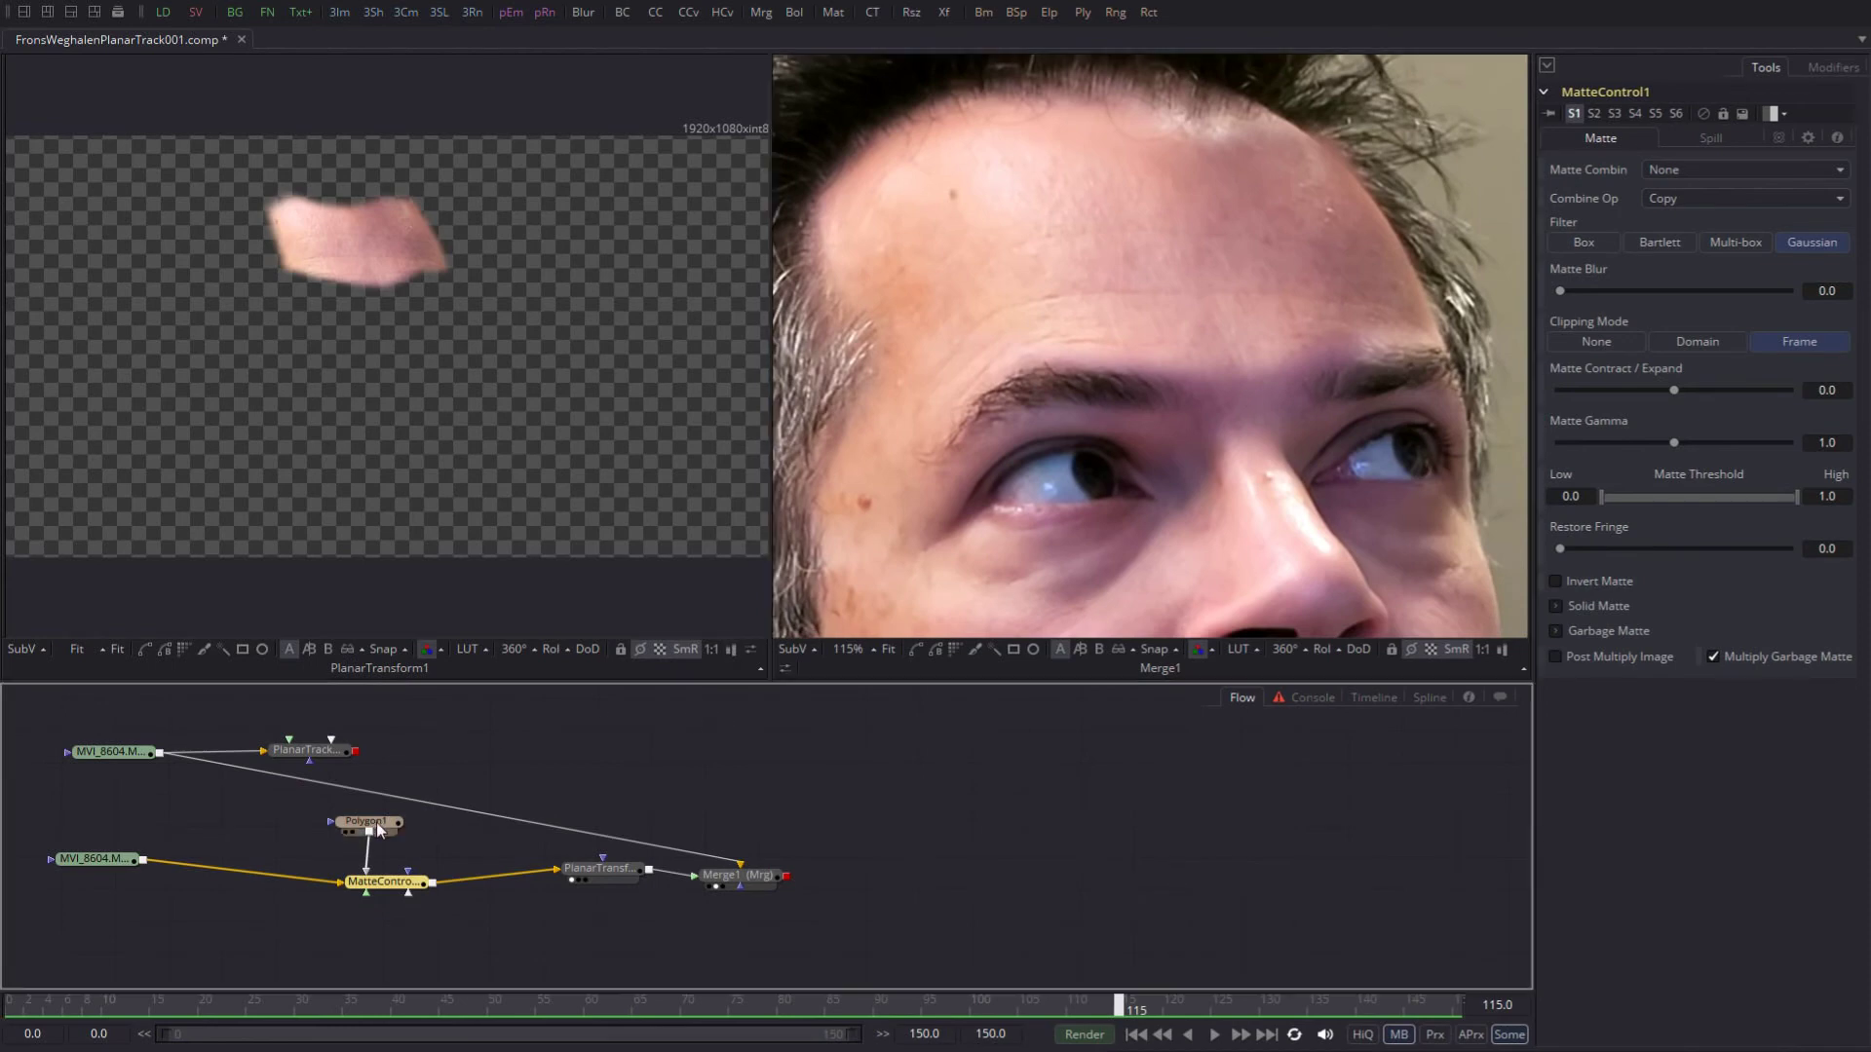
Step: View MatteControl1 and squeeze all polygon points narrower from the right with the transform box
key("1")
left_click(367, 822)
left_click_drag(109, 105, 586, 394)
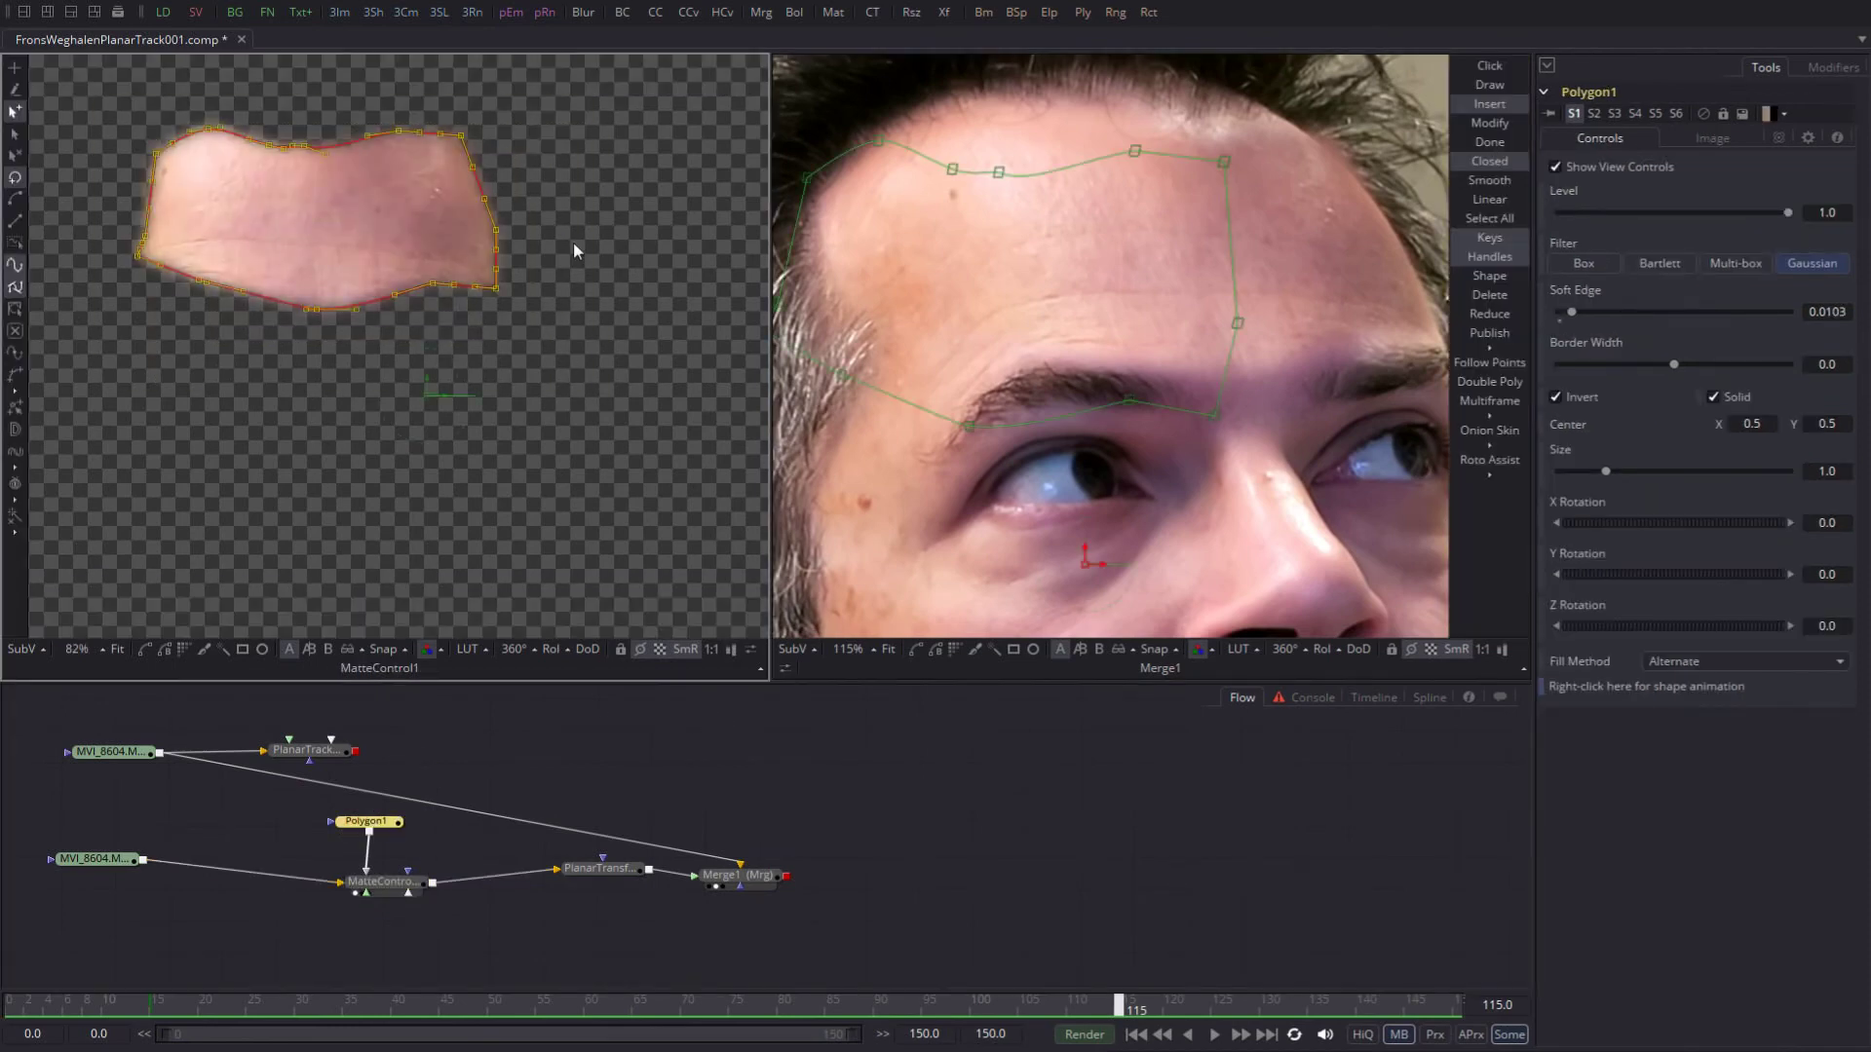
key("t")
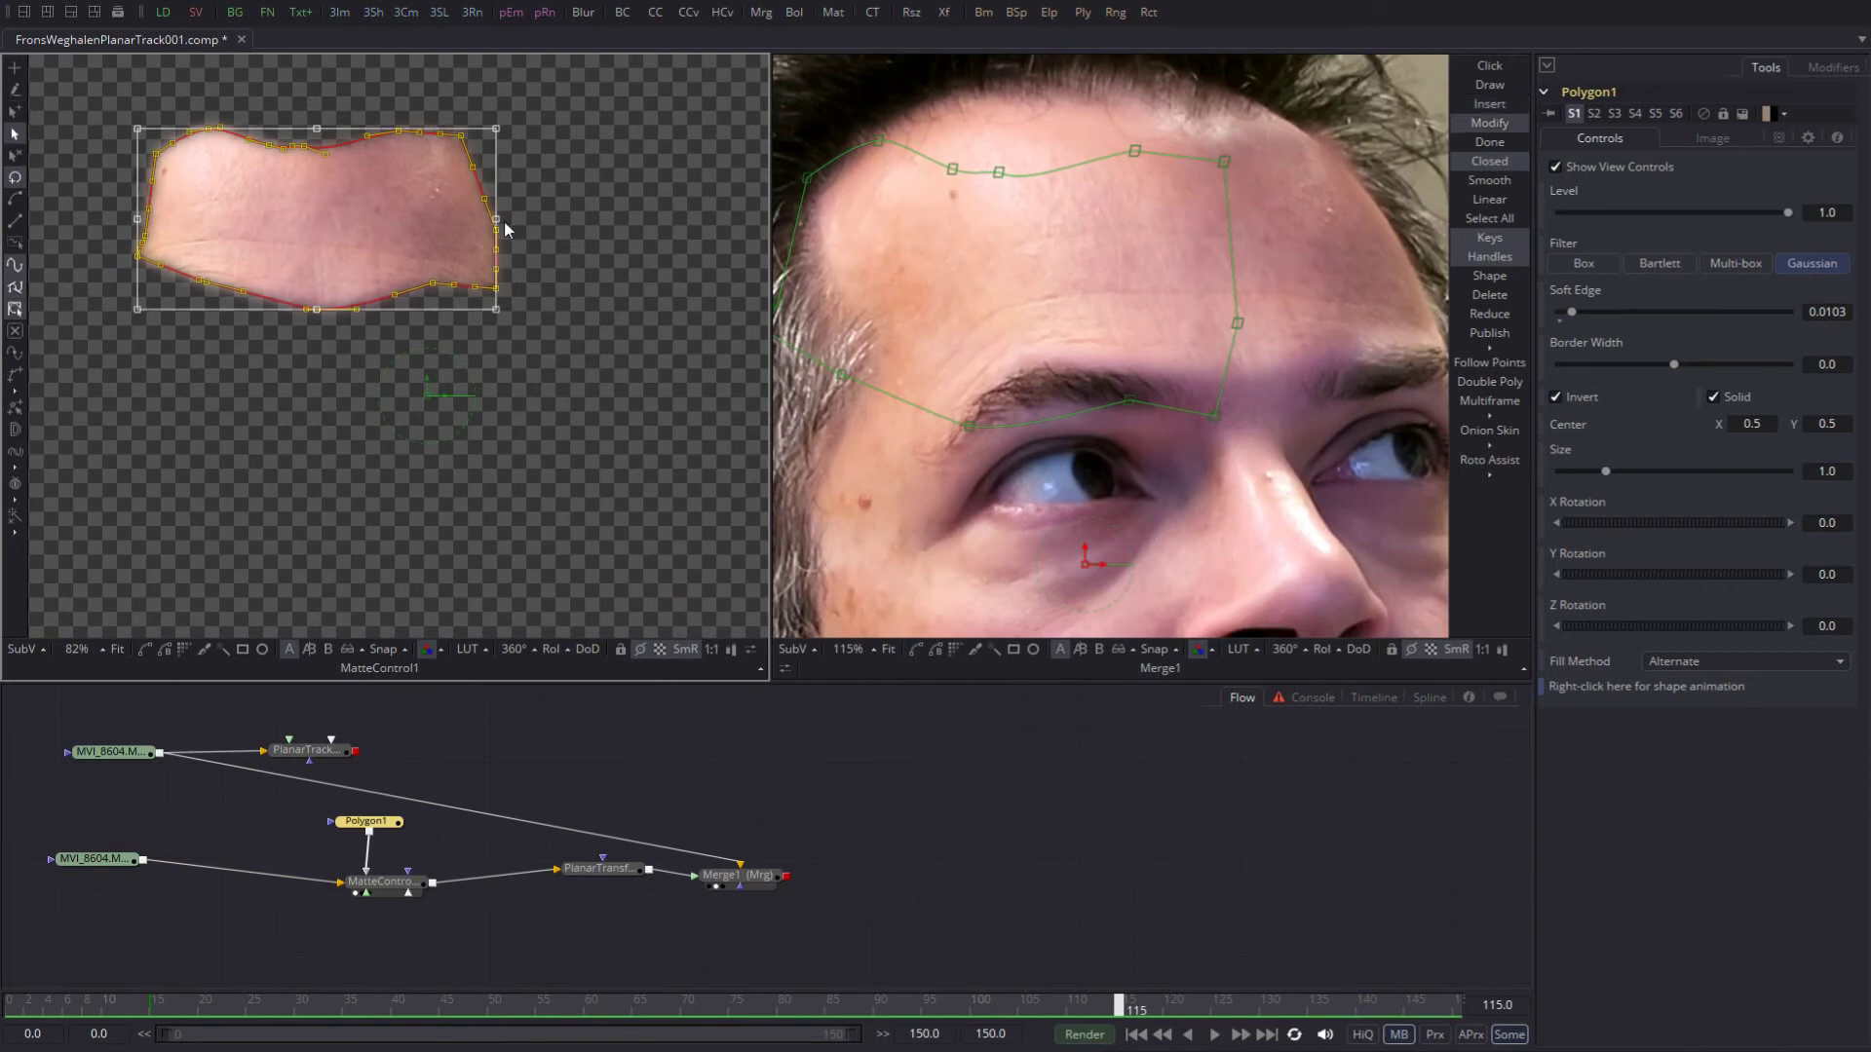
left_click_drag(495, 221, 462, 207)
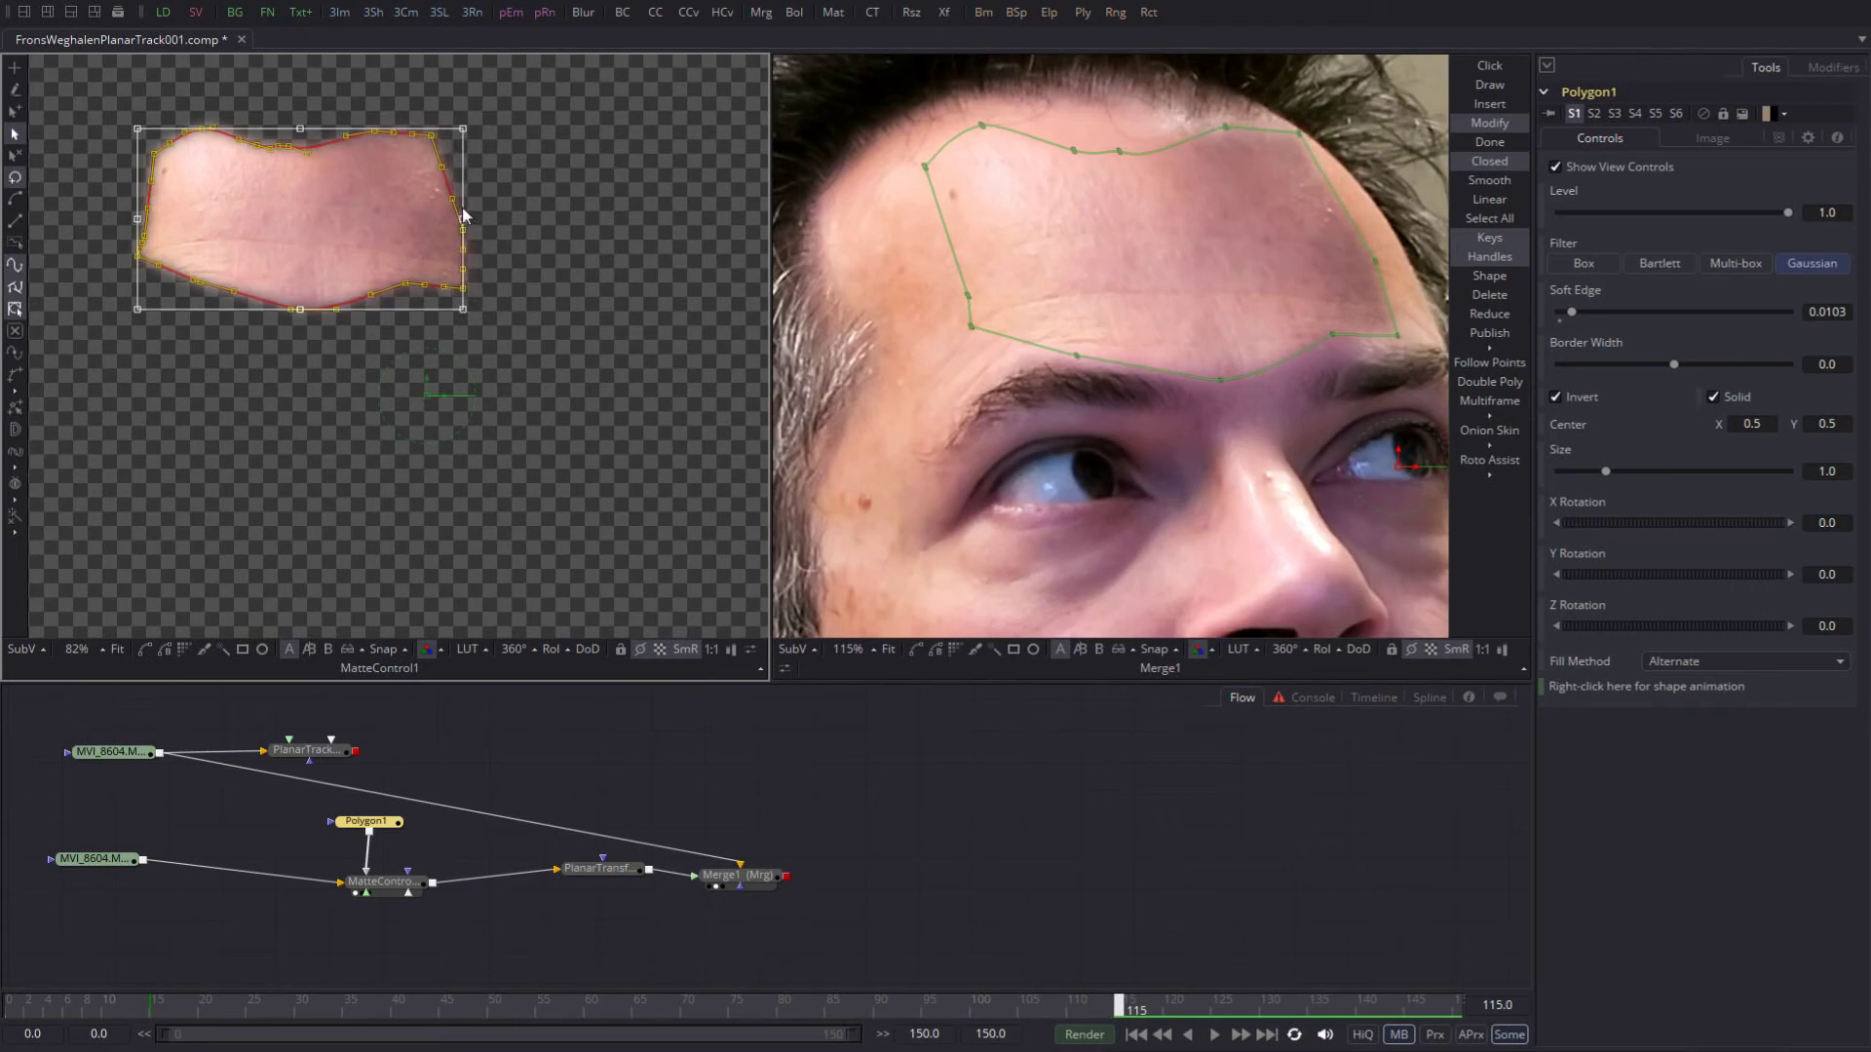
Step: Reshape the polygon's top-right corner point, then return to frame 92 and fit the result view
left_click(489, 254)
left_click_drag(495, 193, 467, 223)
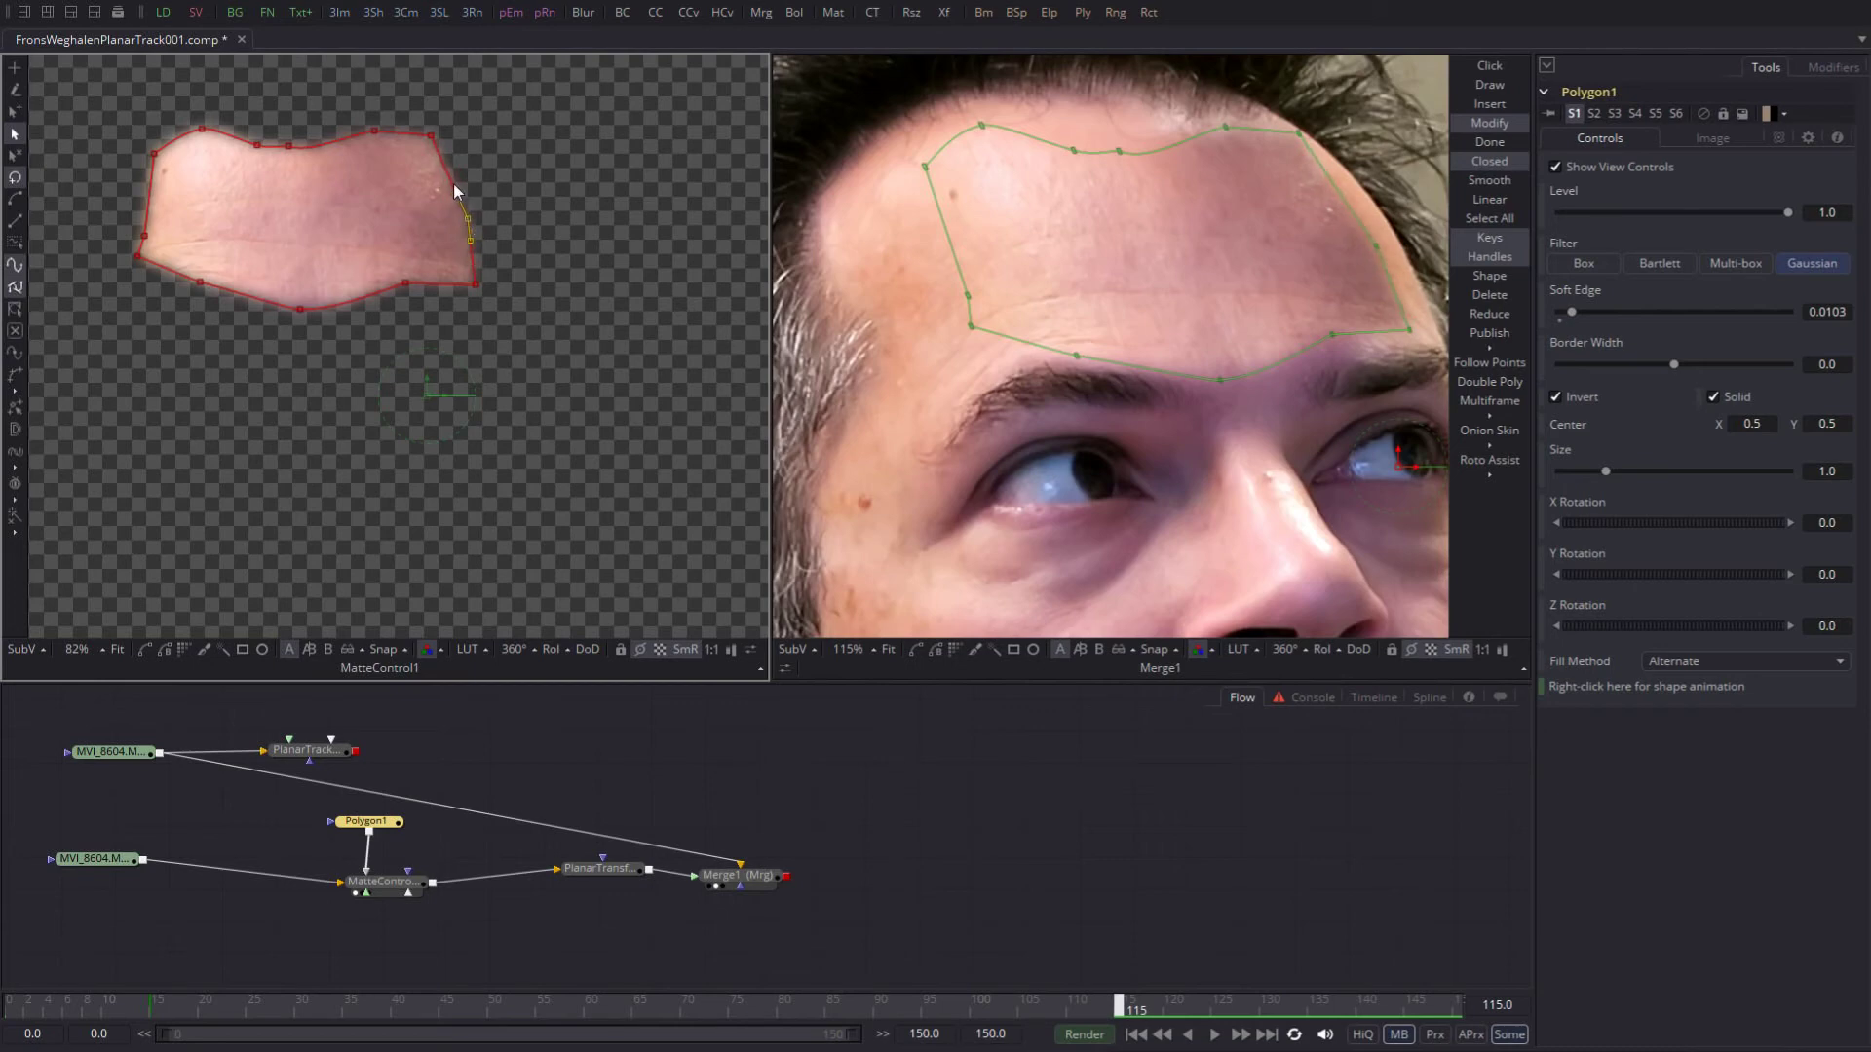
left_click(430, 134, "shift")
left_click_drag(488, 230, 513, 230)
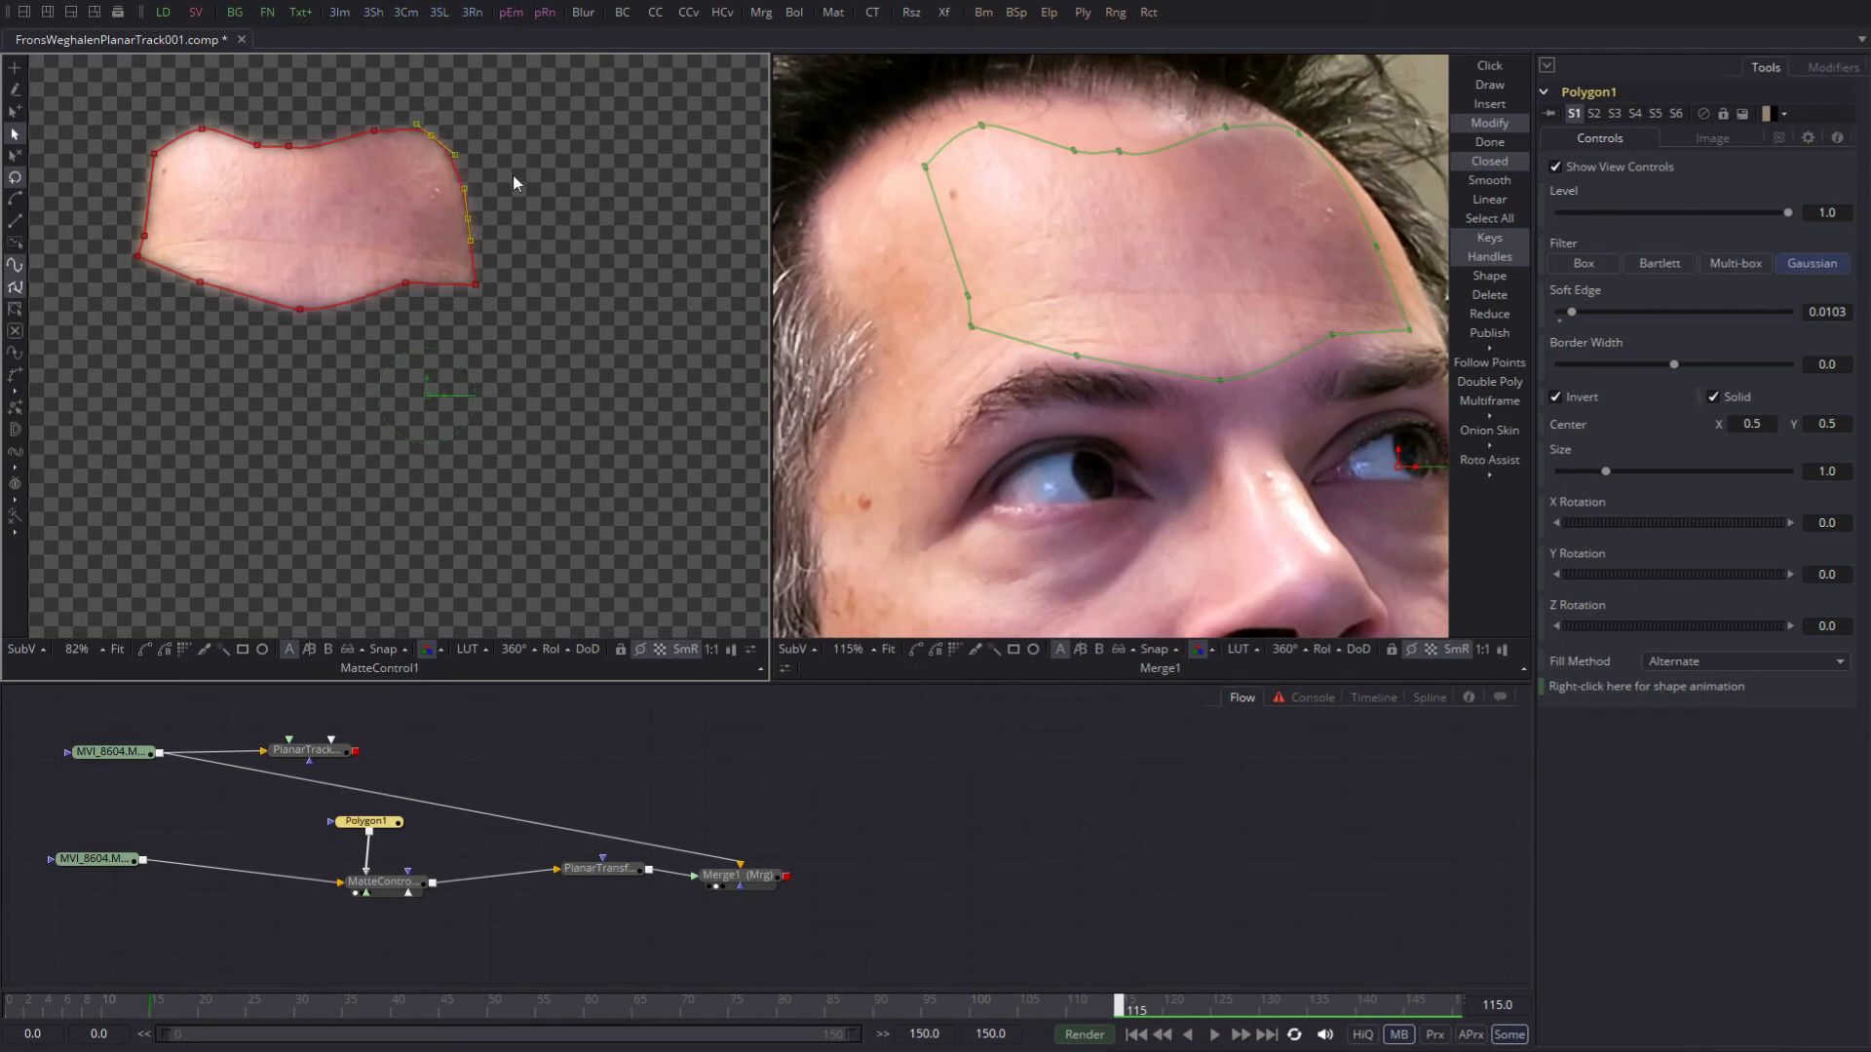
left_click_drag(431, 133, 418, 139)
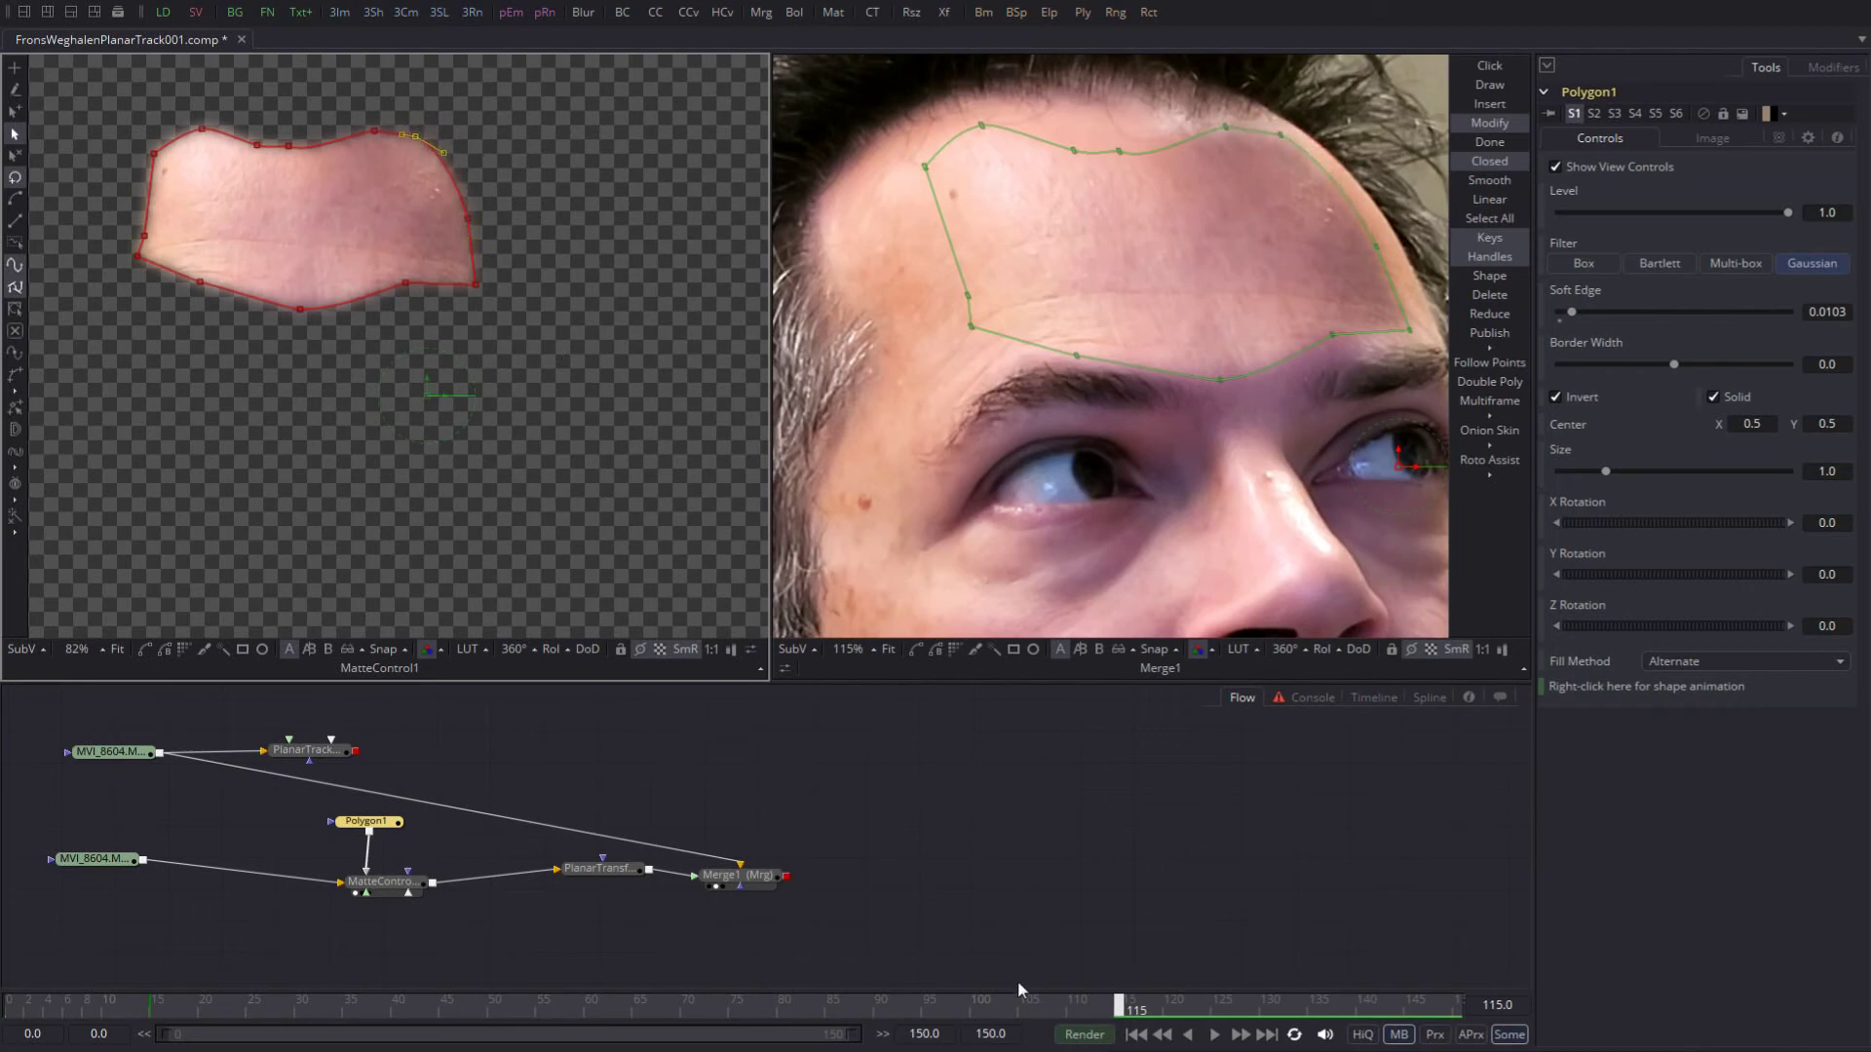
left_click_drag(1095, 1004, 894, 1004)
left_click(889, 650)
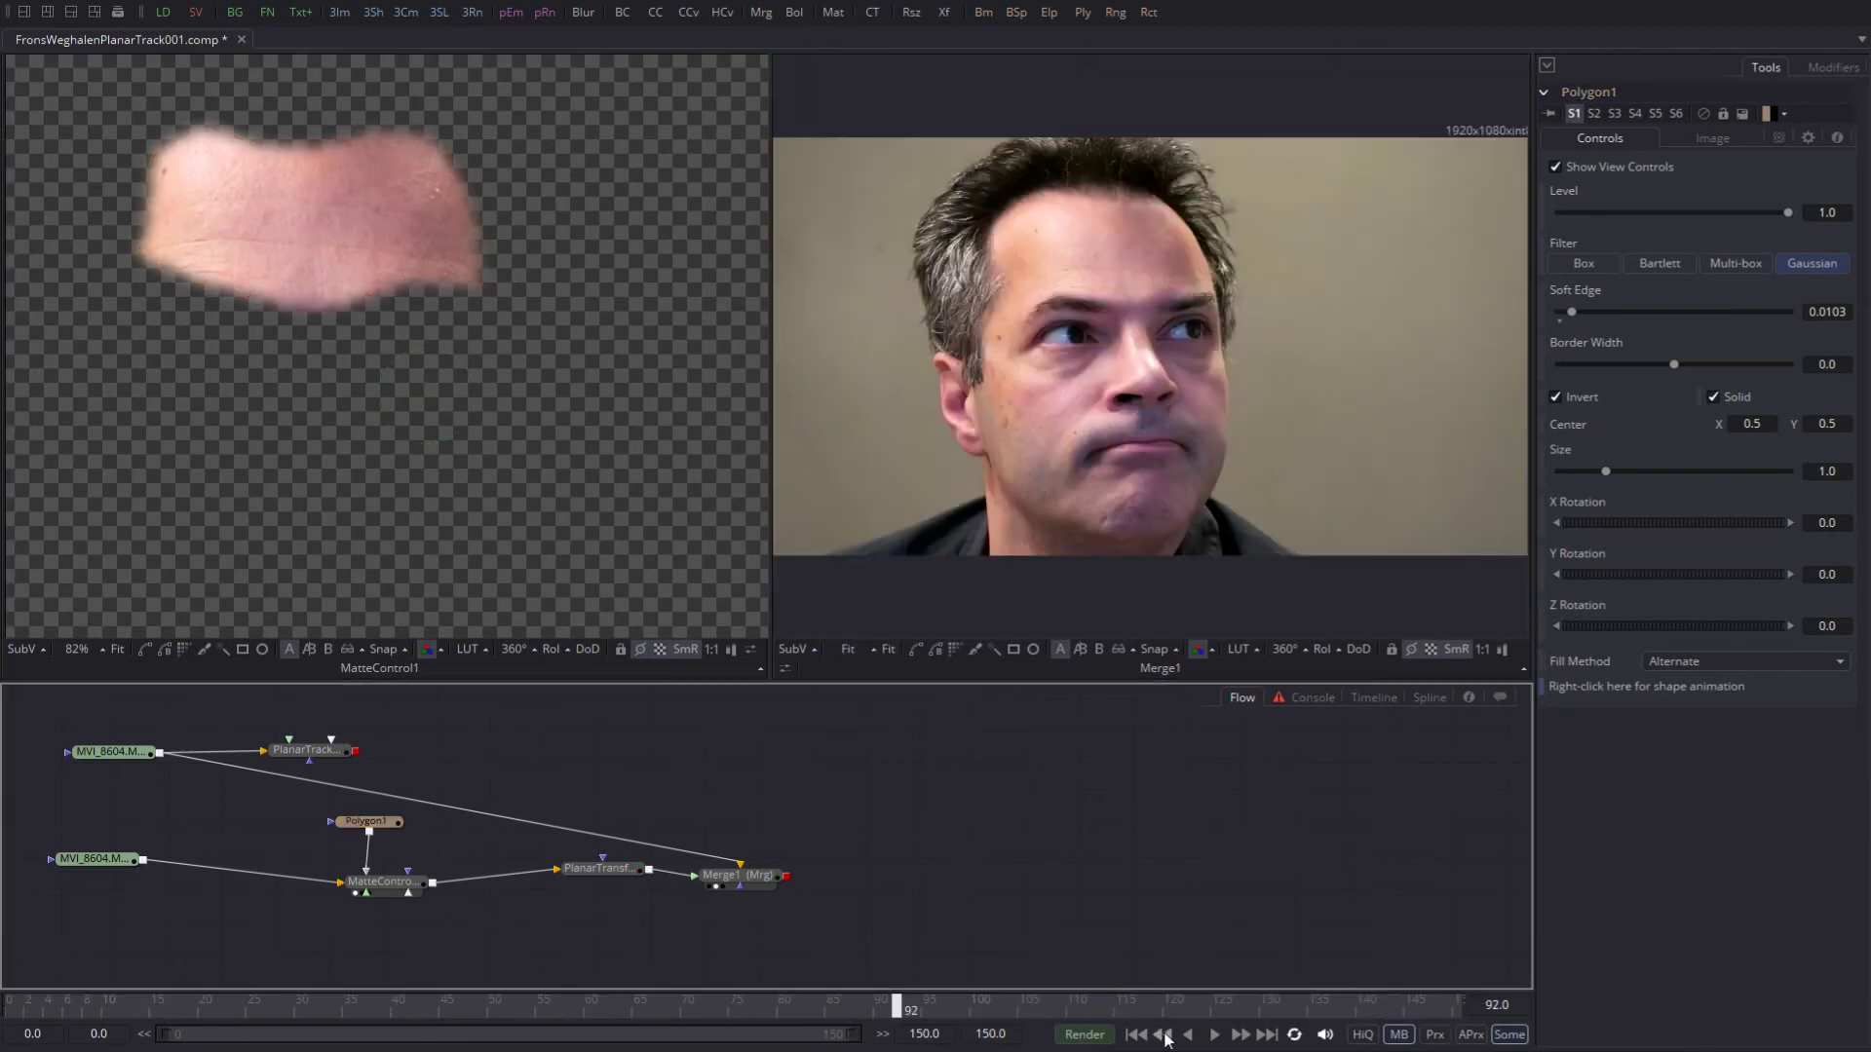
left_click(1136, 1035)
left_click(1214, 1035)
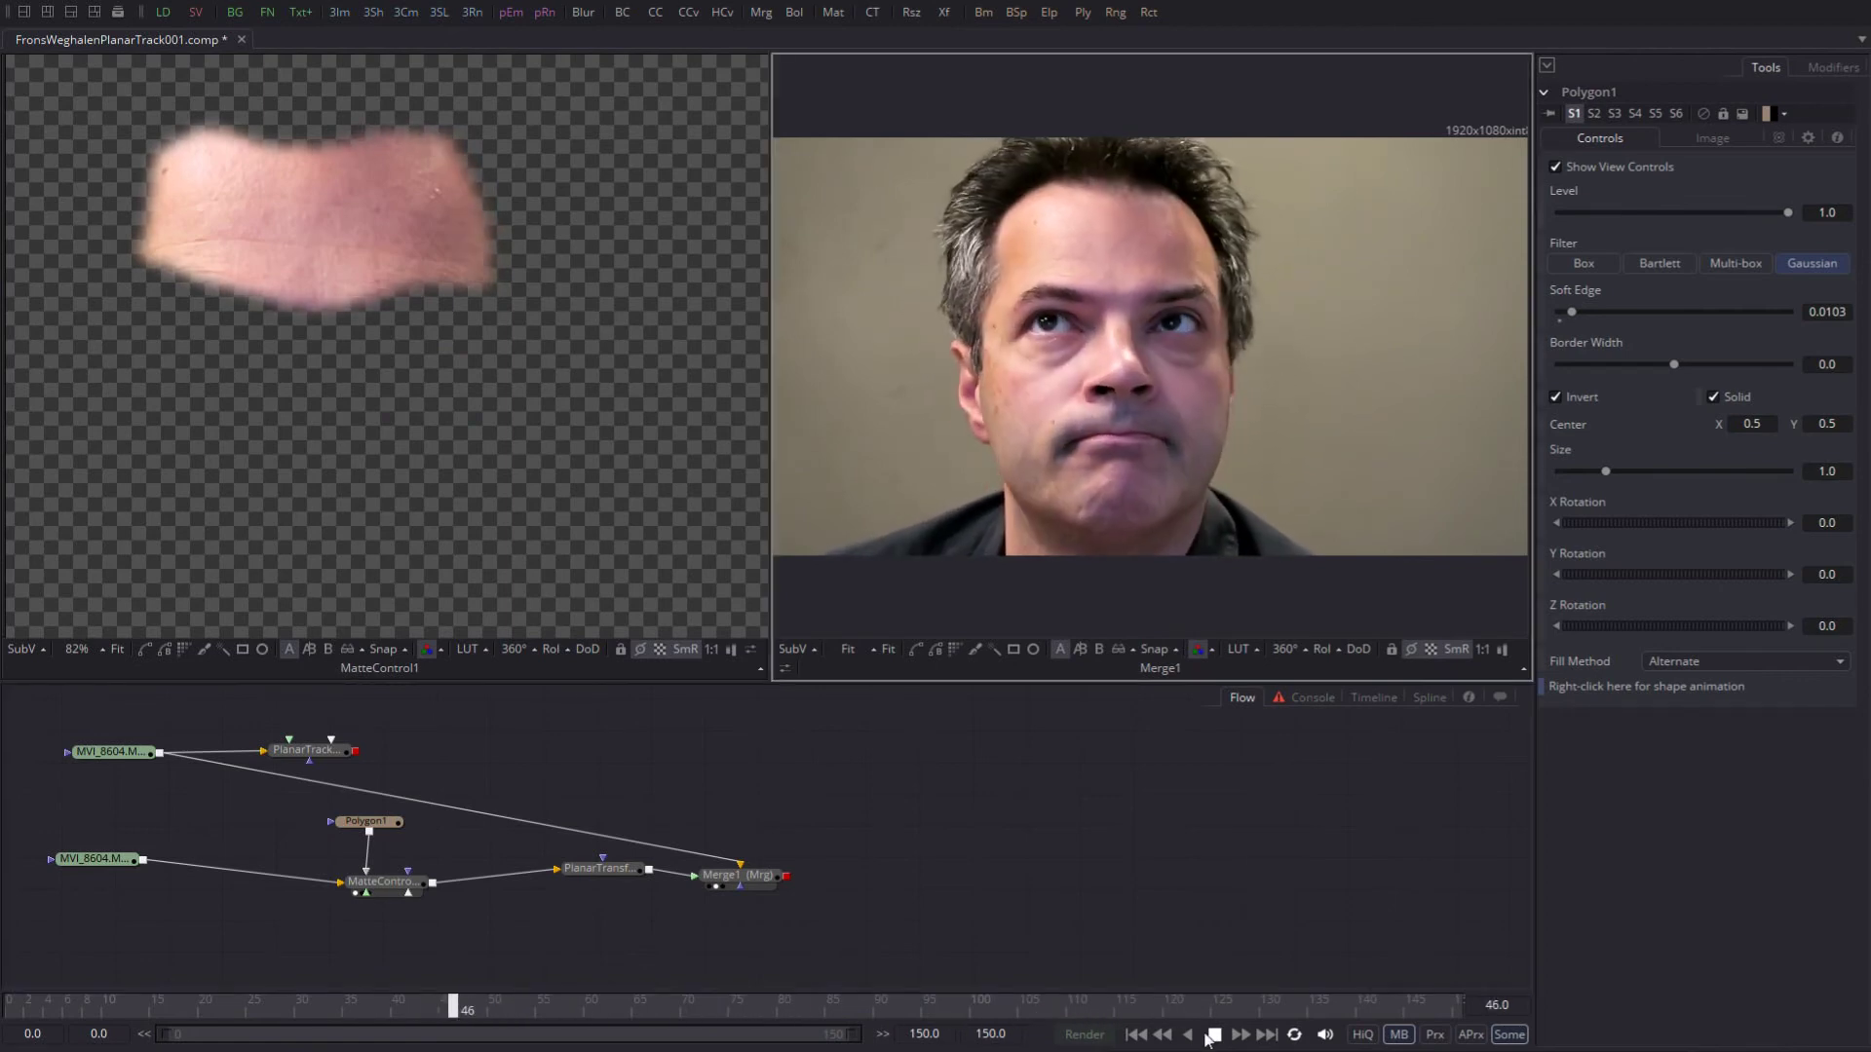
left_click(1190, 1036)
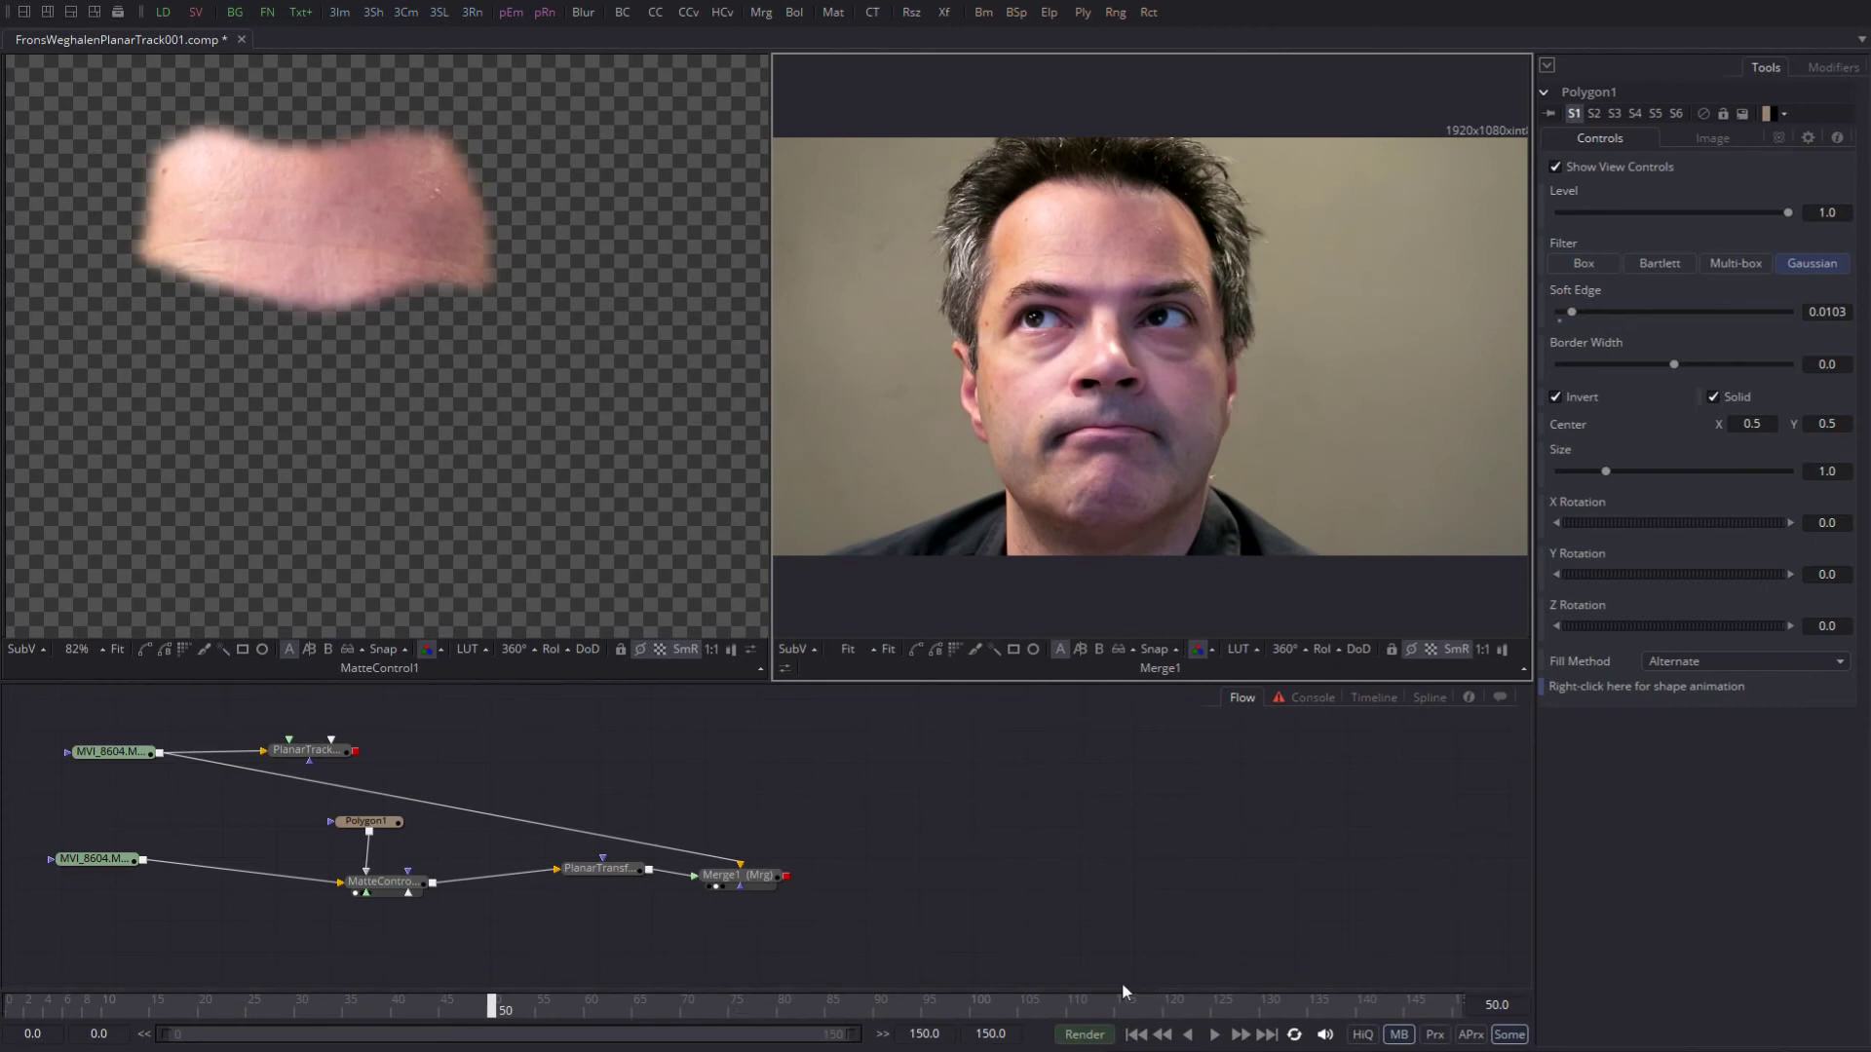
left_click(1137, 1035)
left_click(1213, 1036)
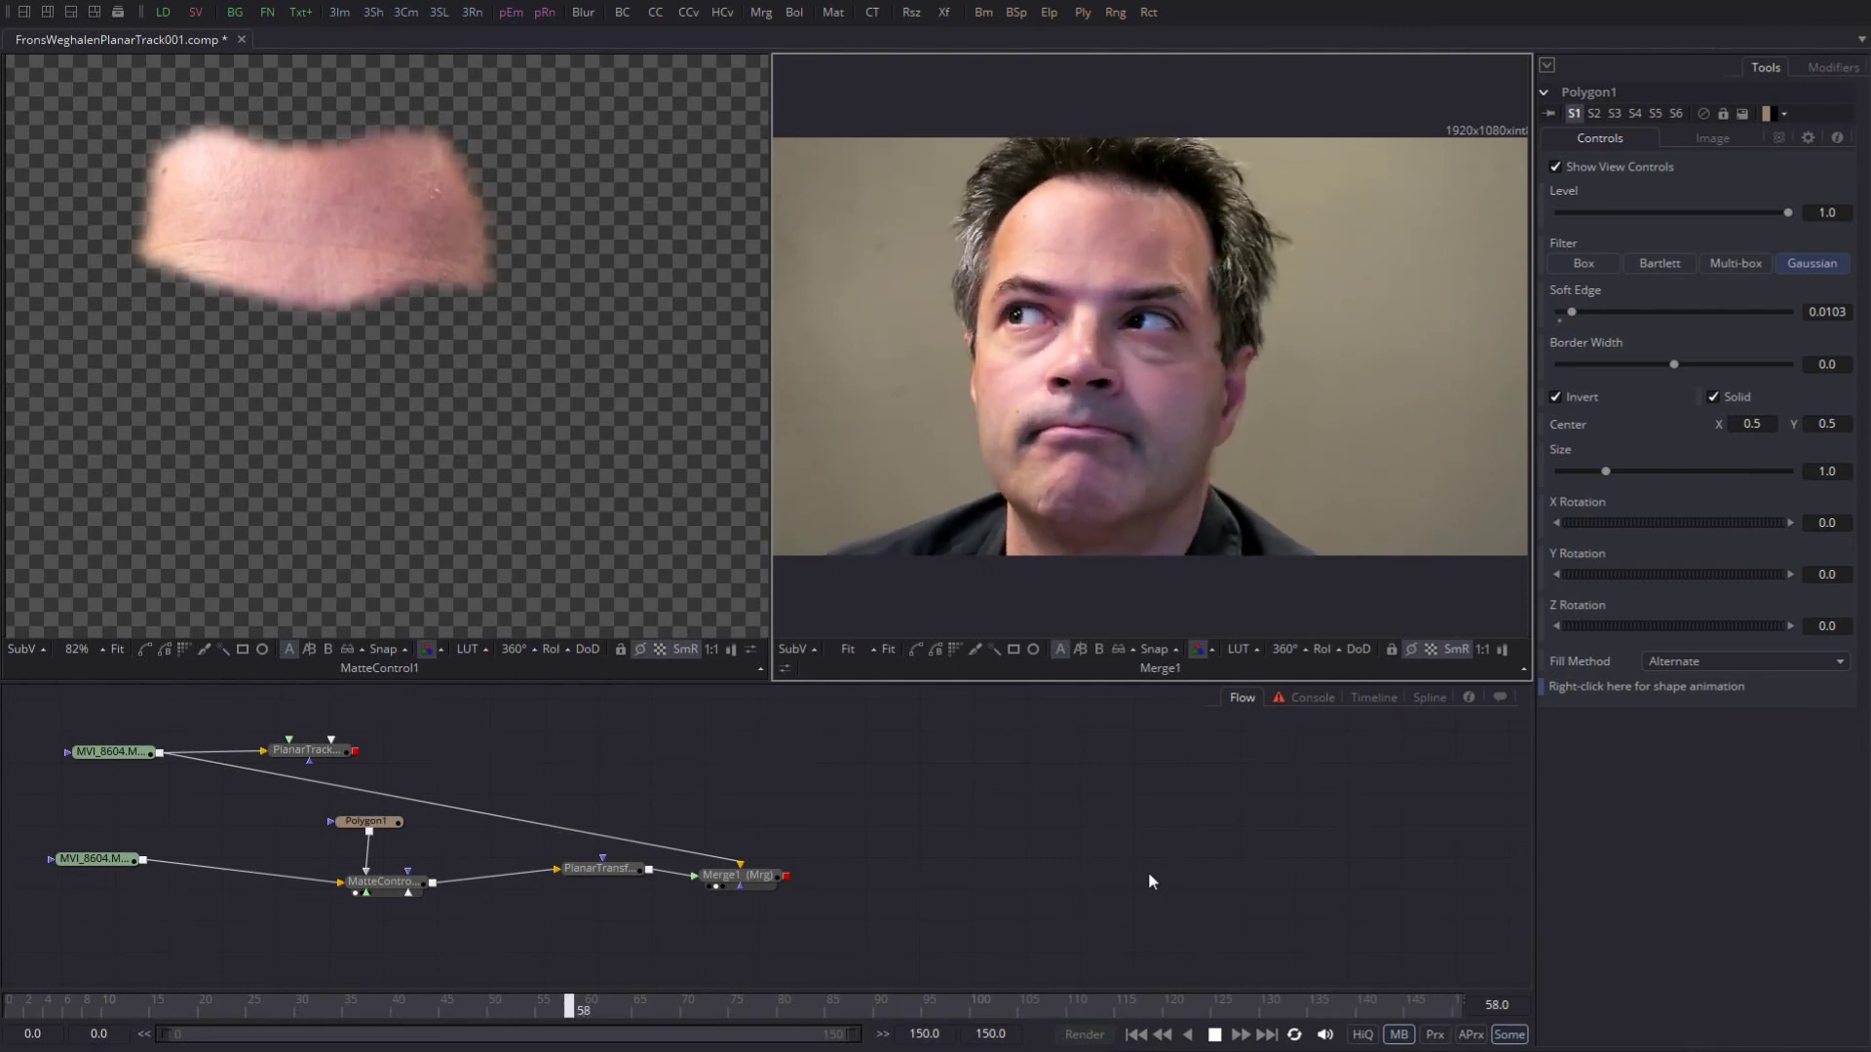
left_click(1219, 1040)
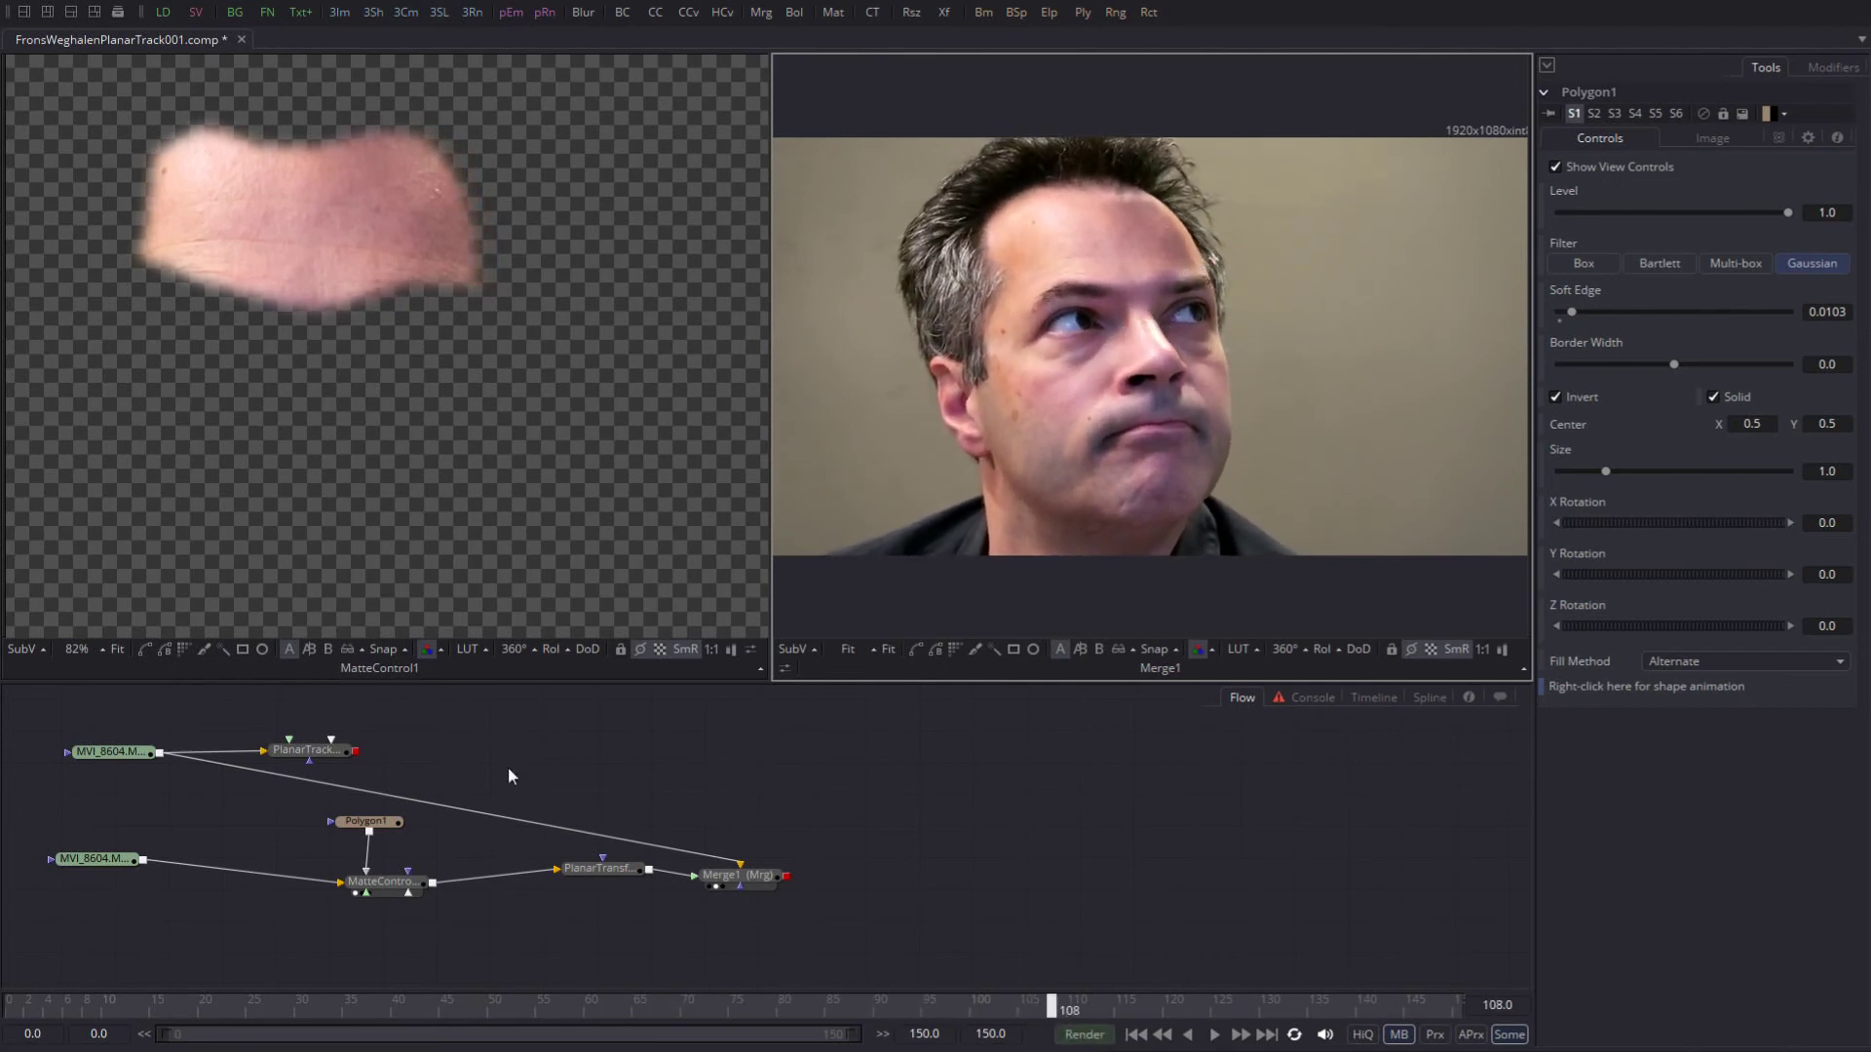
left_click_drag(109, 752, 1264, 312)
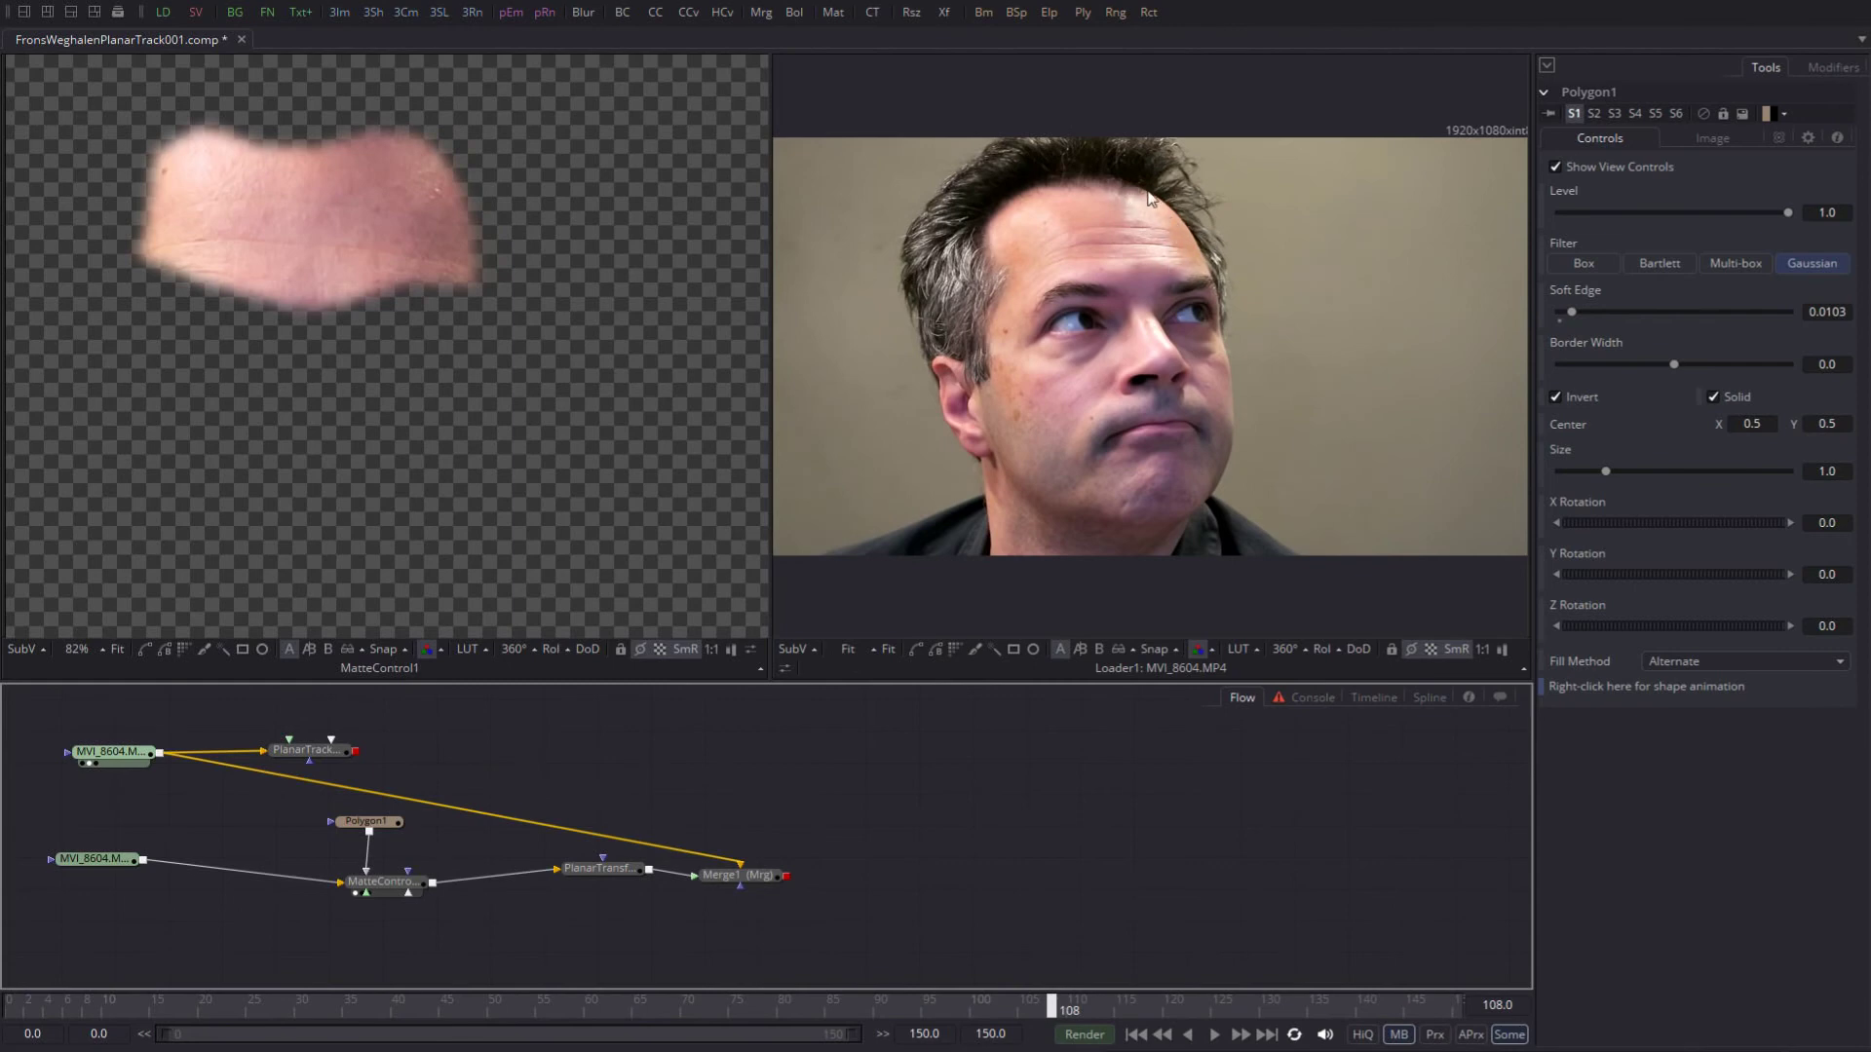
left_click(395, 881)
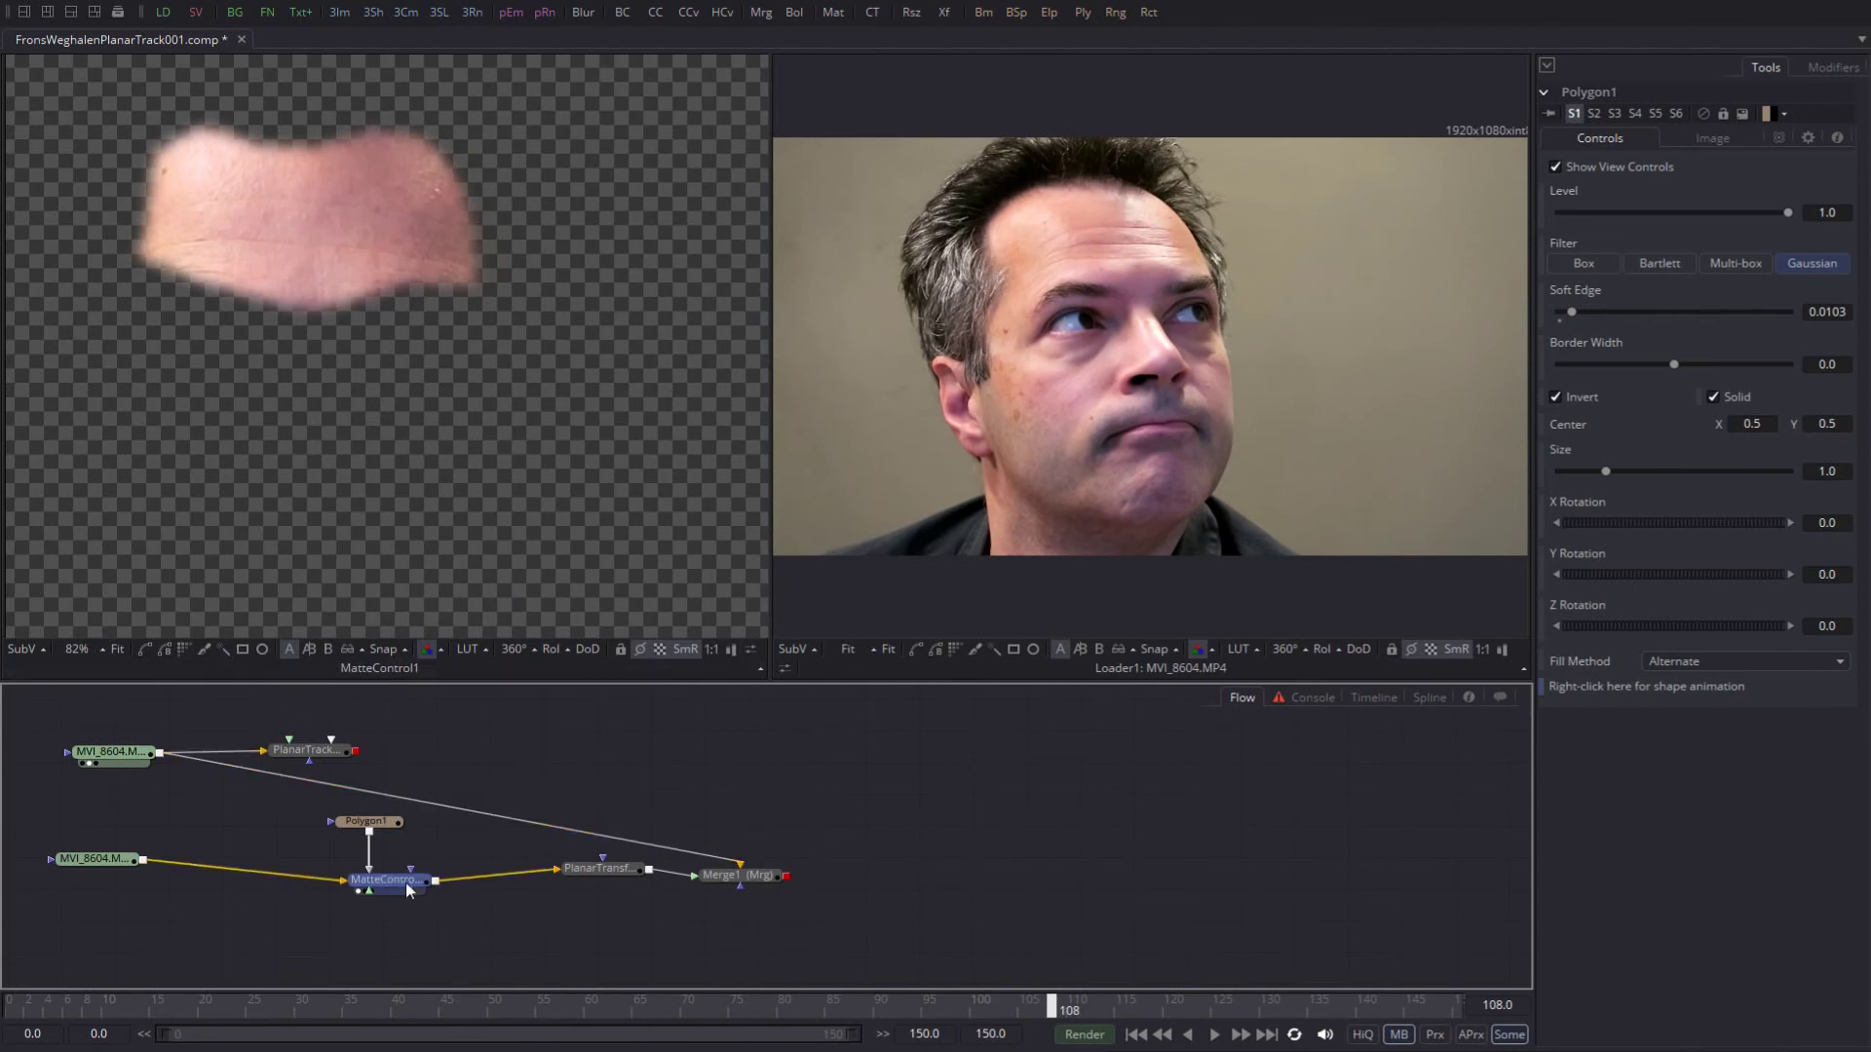
left_click_drag(992, 379, 1062, 332)
left_click_drag(740, 875, 1064, 466)
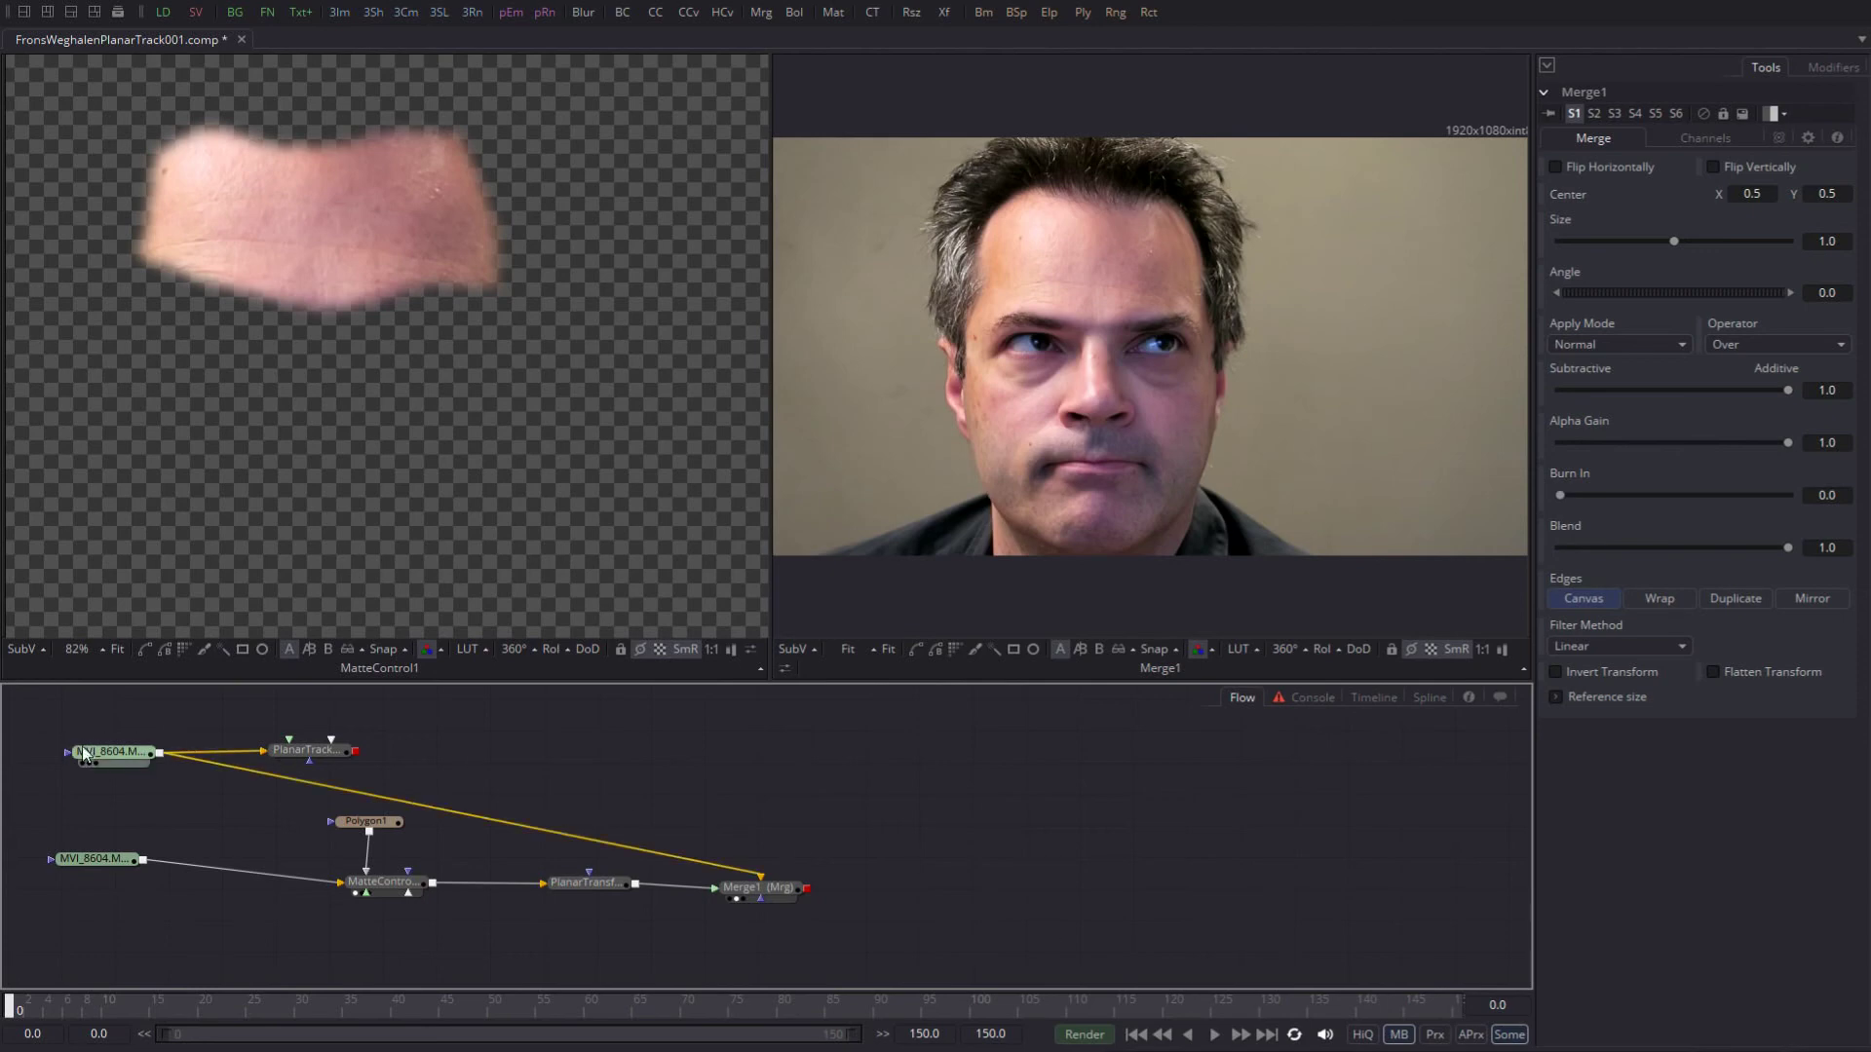
left_click_drag(103, 752, 1092, 307)
left_click_drag(1376, 1003, 1170, 1014)
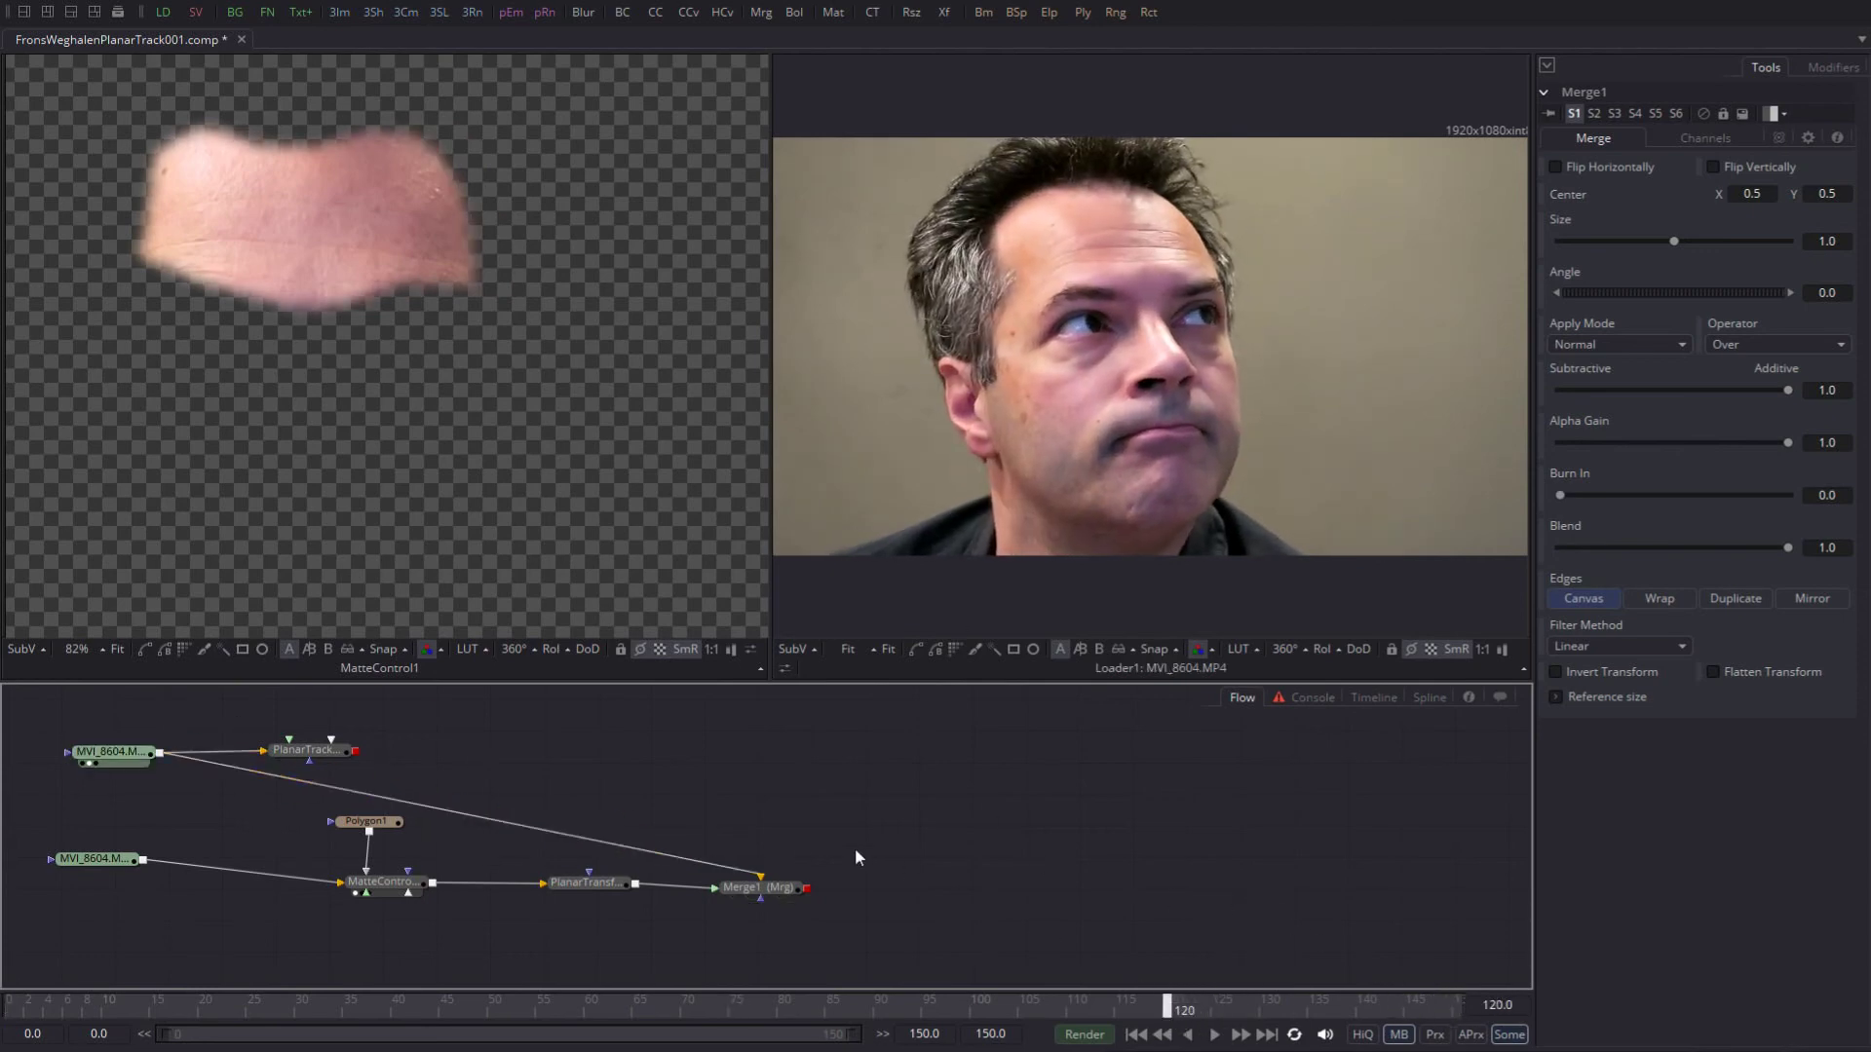
left_click_drag(791, 888, 1013, 477)
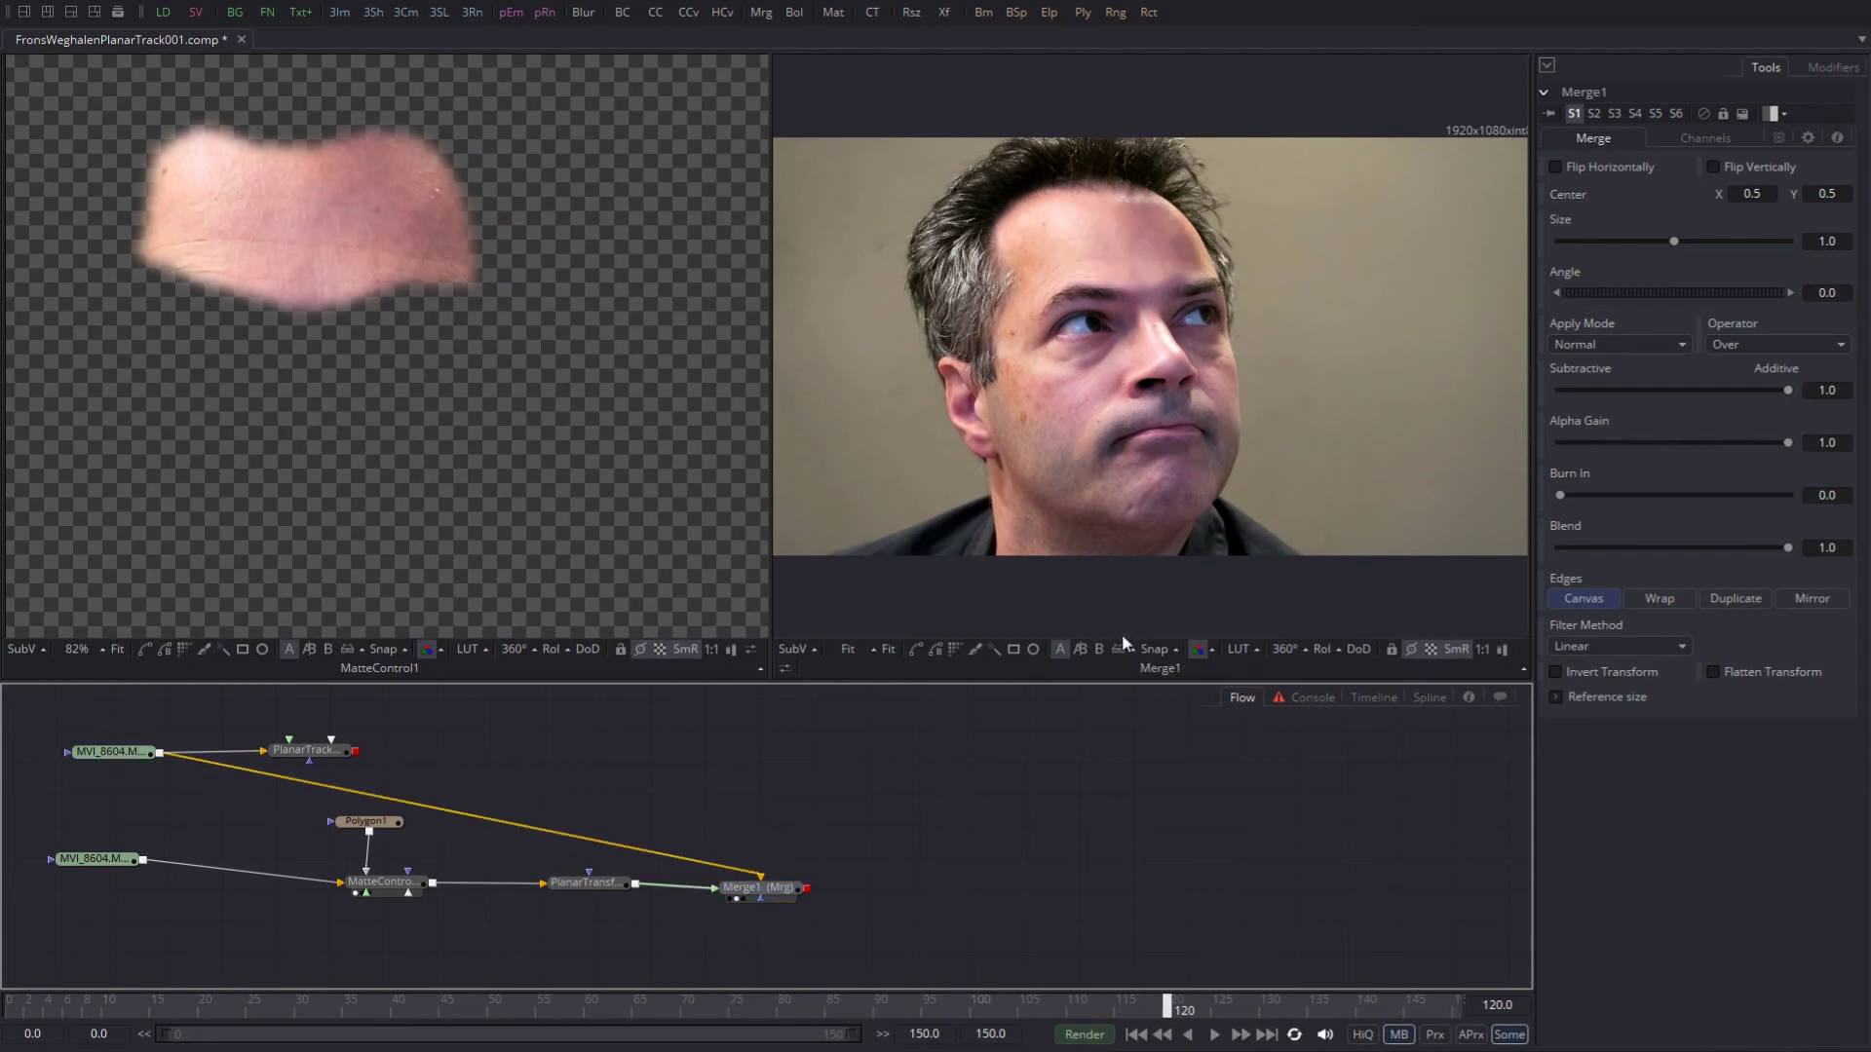
left_click(921, 715)
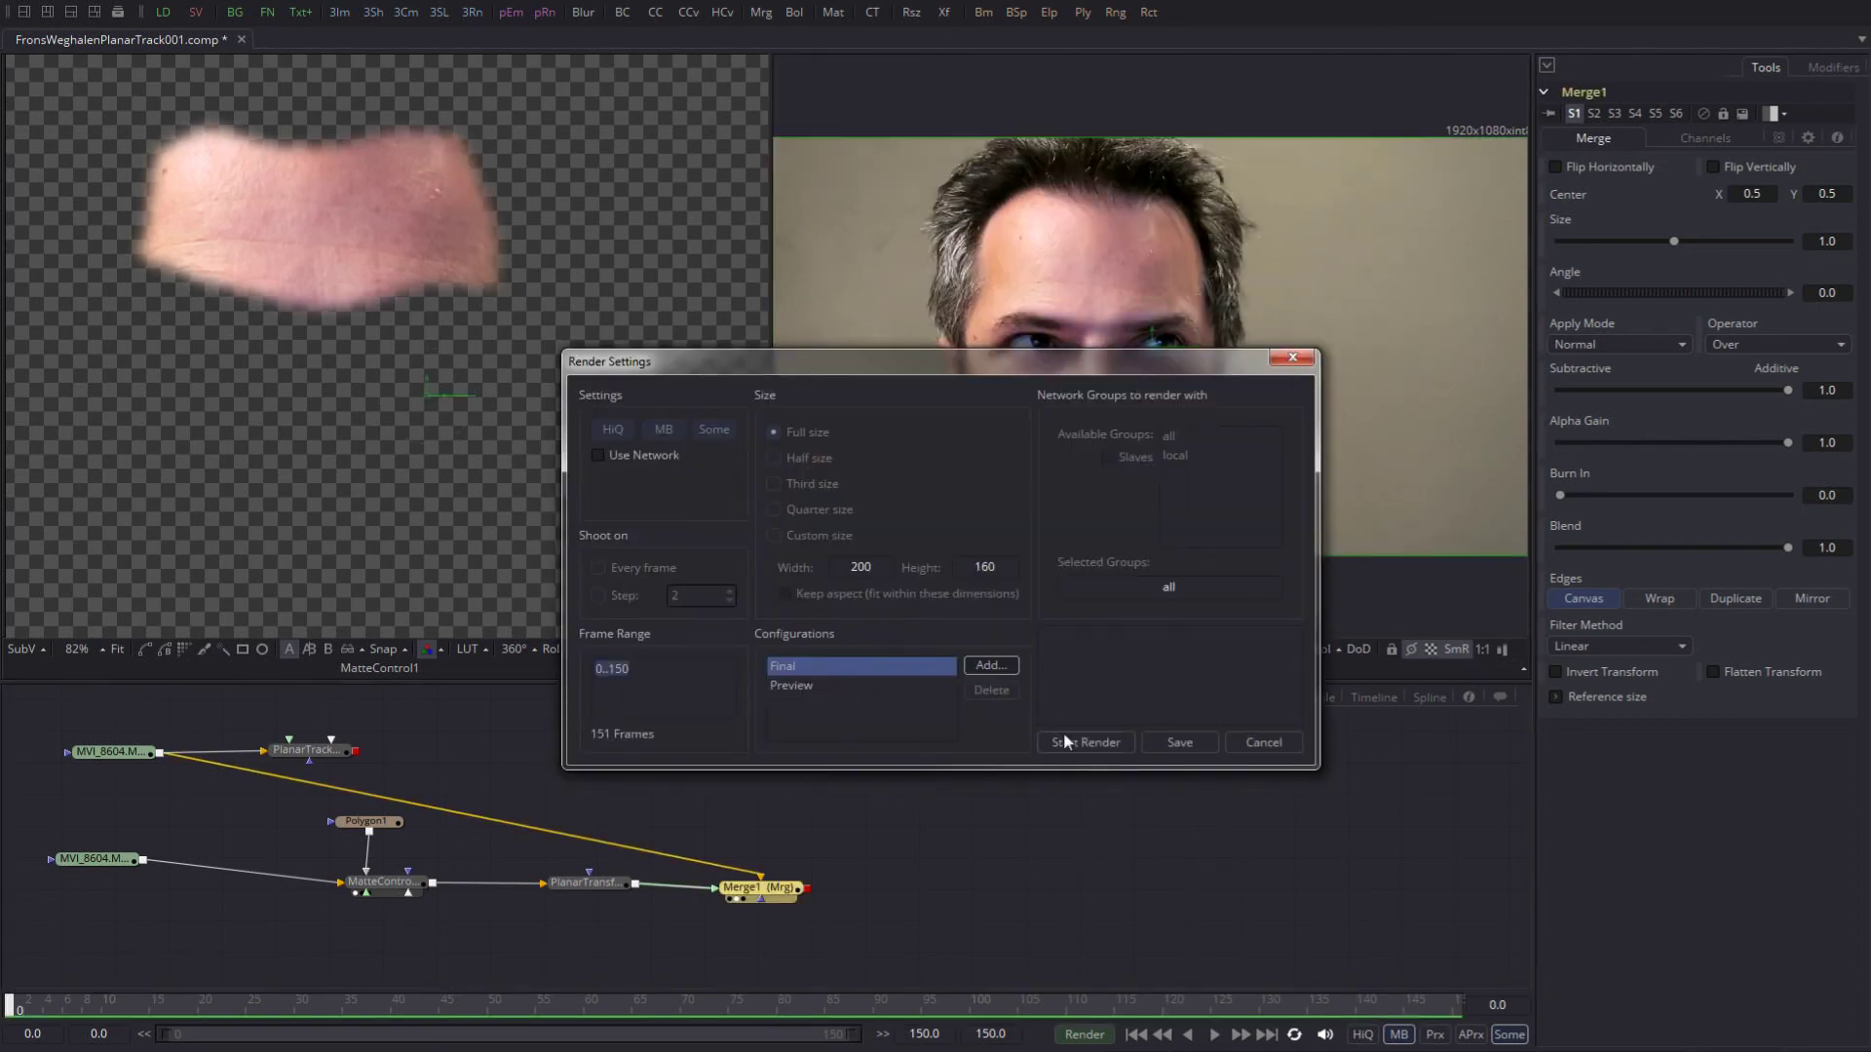
Step: Start rendering the finished comp through all 150 frames
left_click(1078, 740)
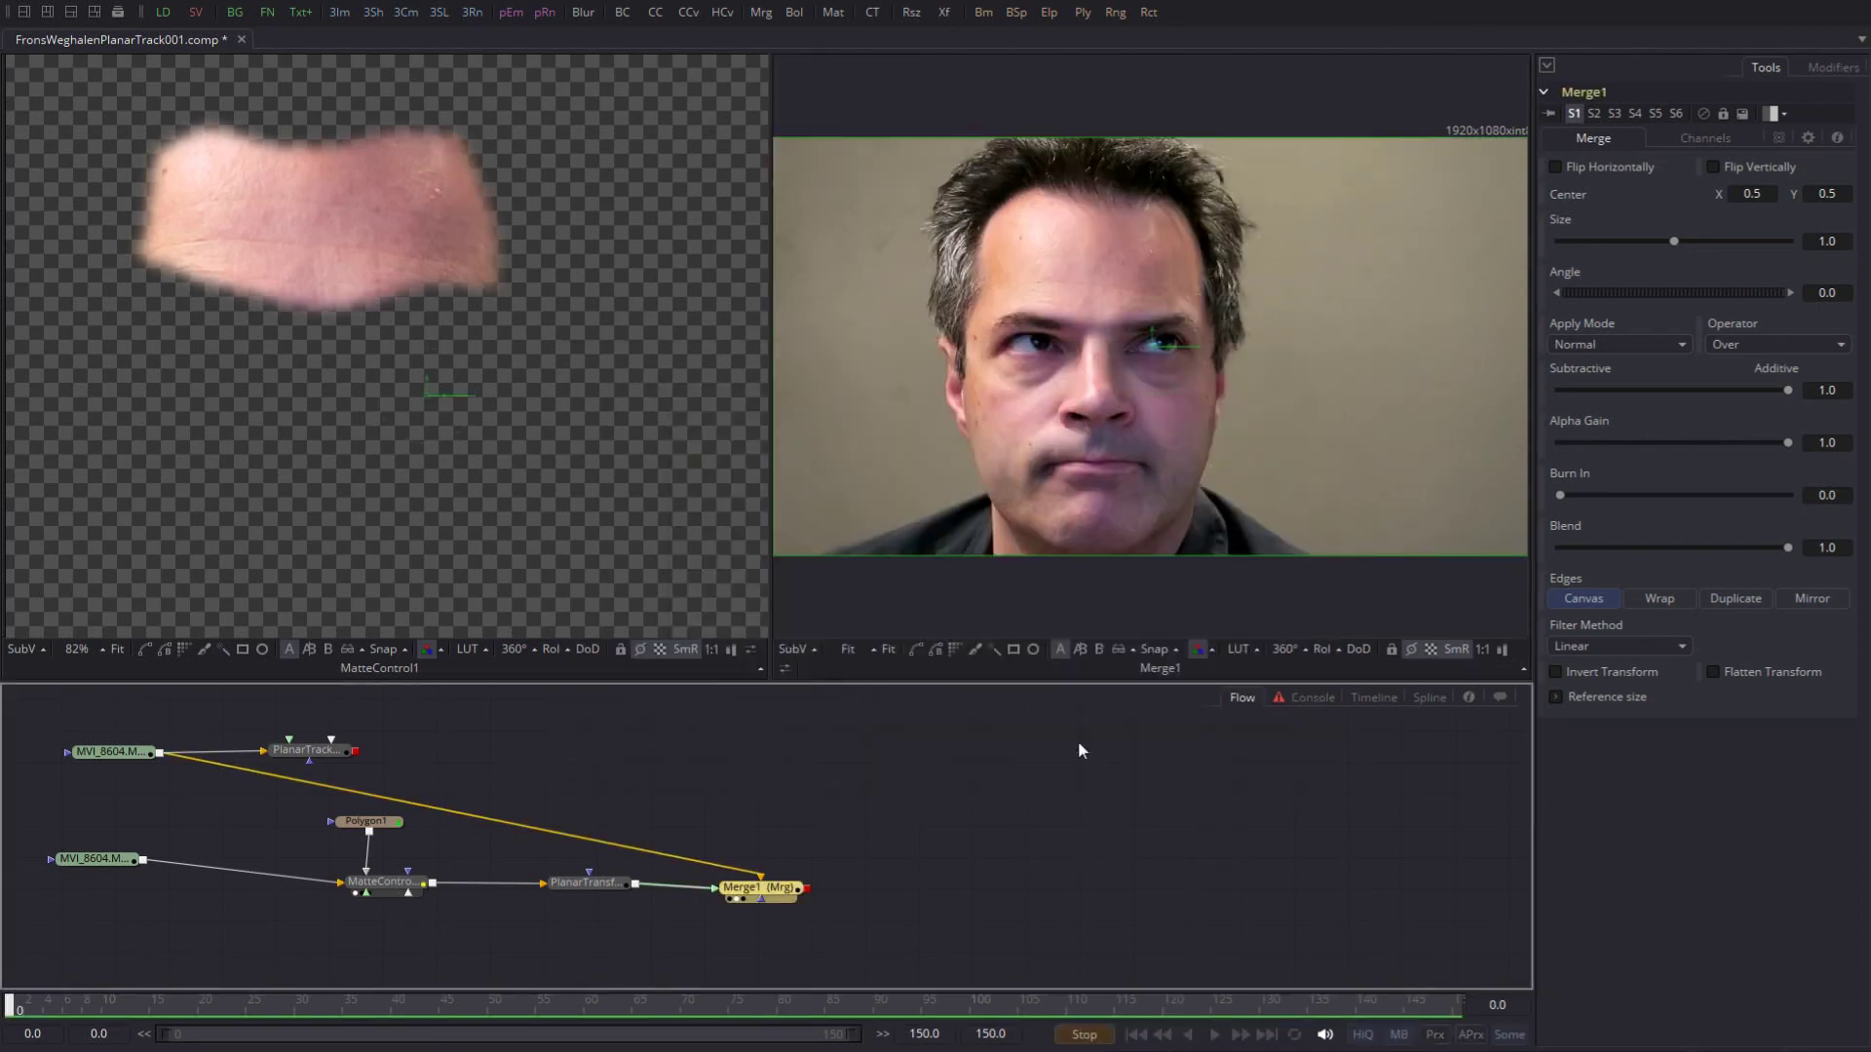